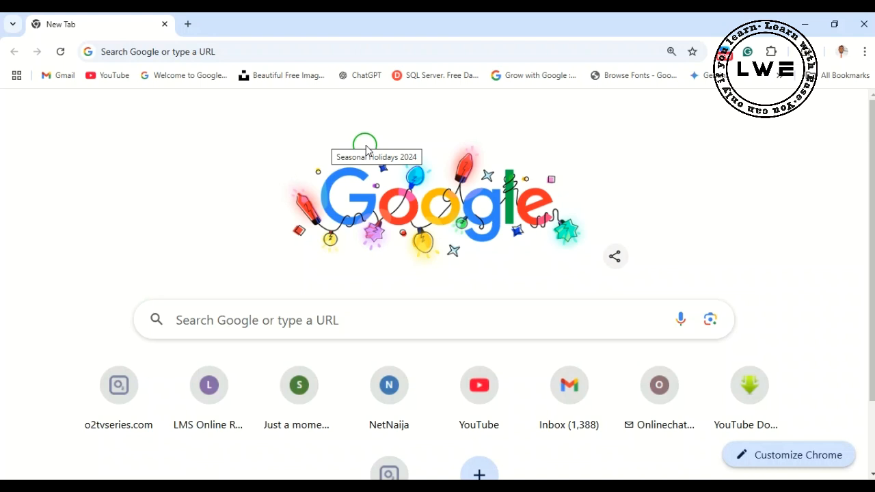
- Open the Google Forms home page at docs.google.com/forms
left_click(222, 52)
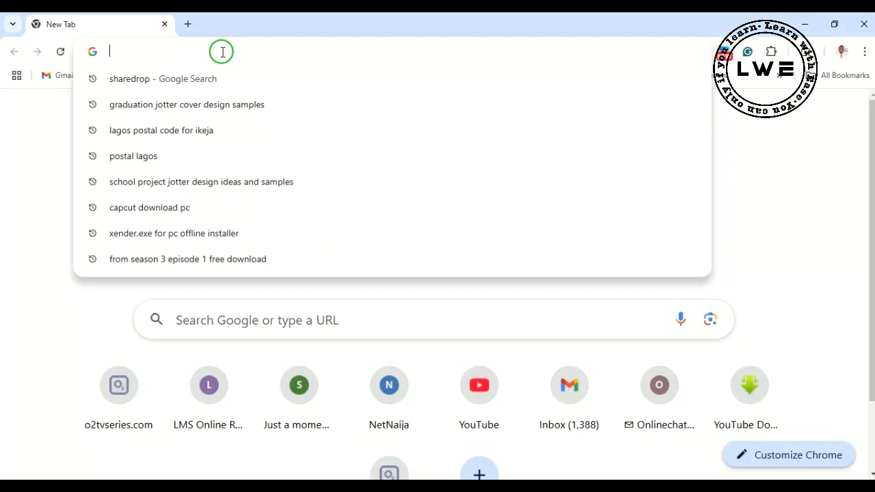
type("docs.google.com/forms")
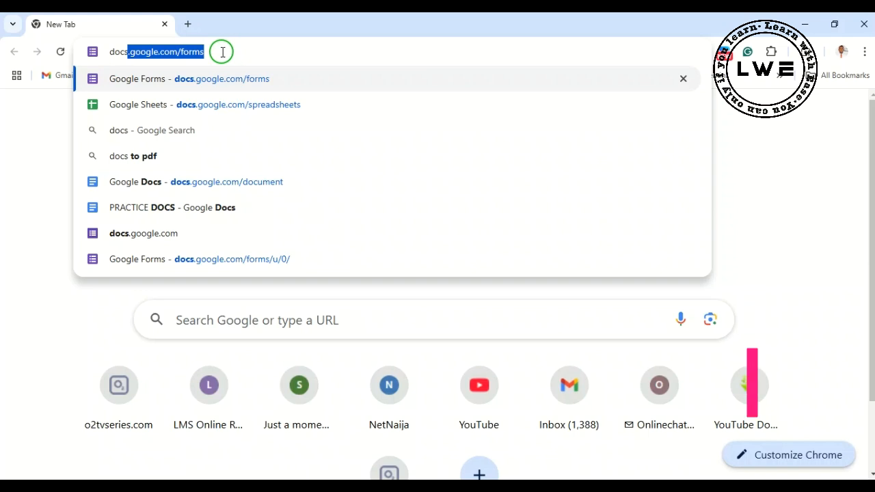
key("Right")
left_click_drag(229, 53, 104, 53)
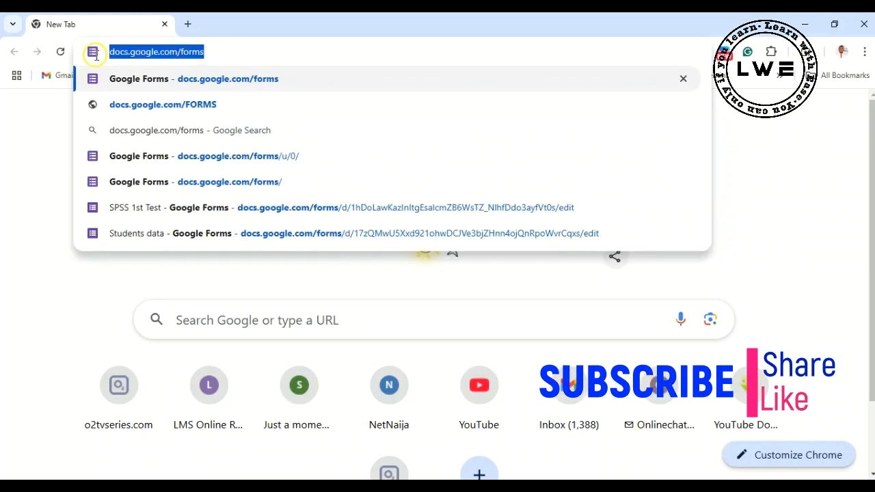
left_click(233, 52)
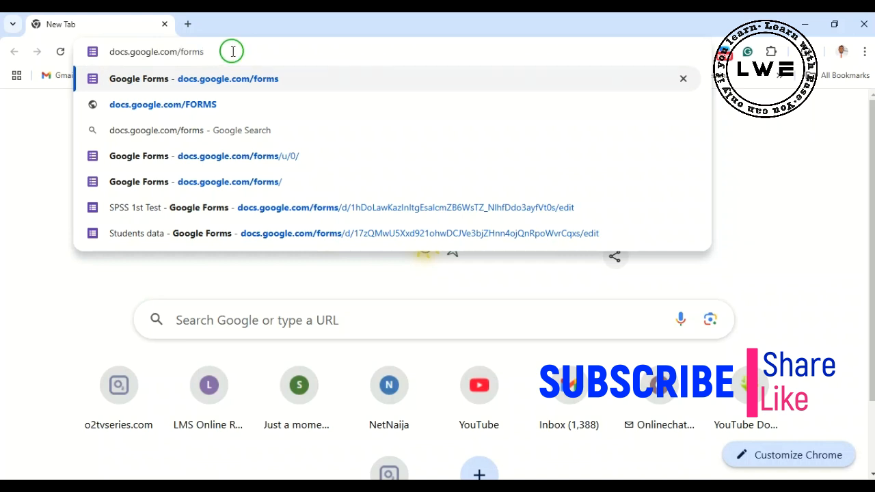
key("Return")
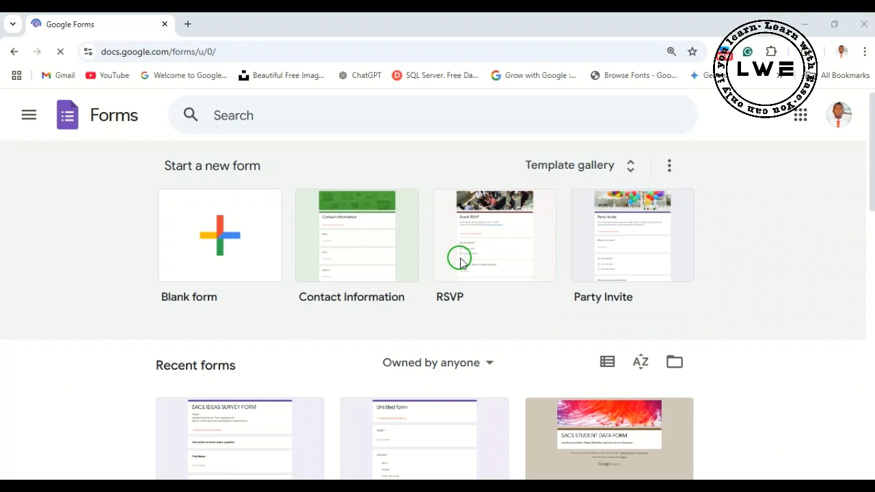
- Create a blank form from the template gallery and name it Data Collection
left_click(631, 169)
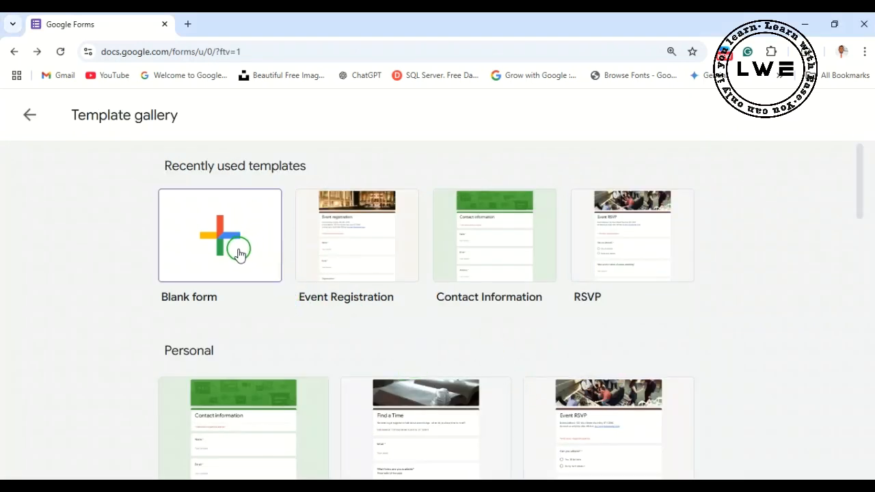
left_click(236, 259)
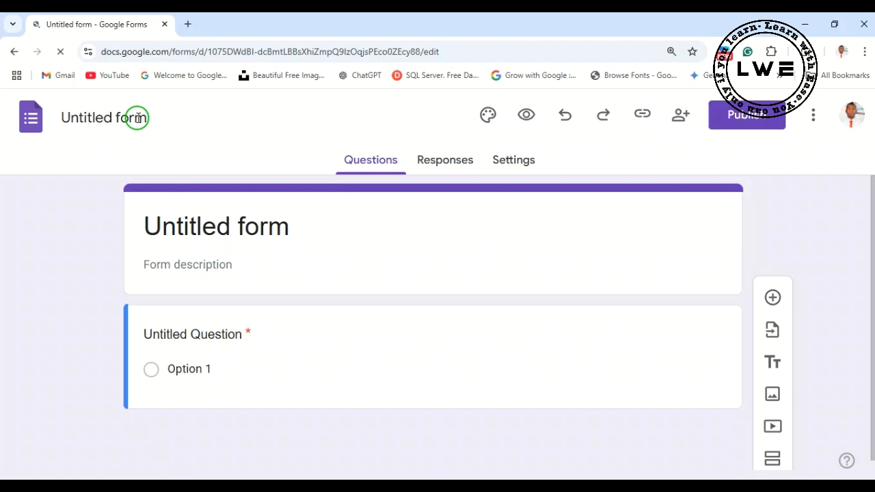
left_click(137, 118)
type("Data ")
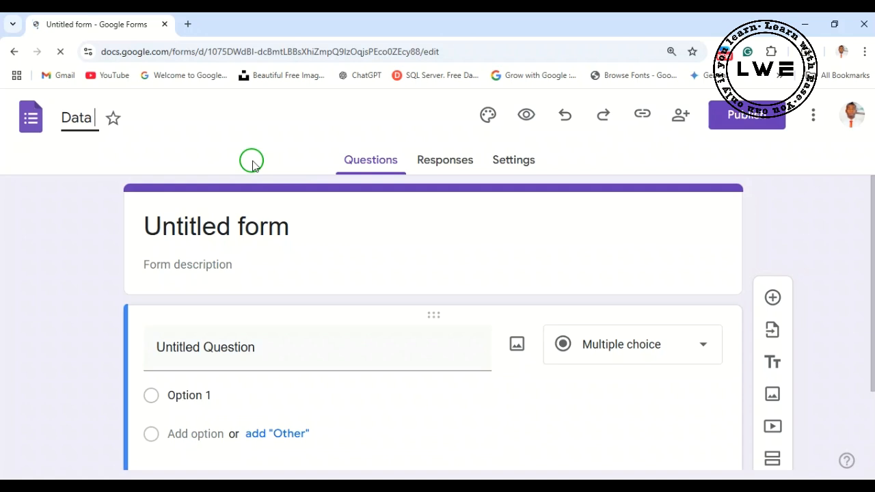
type("Collection")
left_click(275, 136)
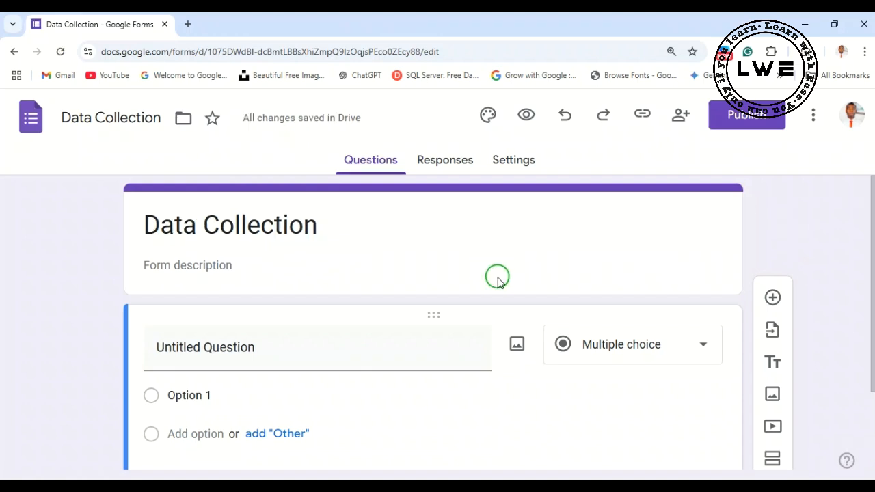
- Enter the form description "Kindly give us the correct information about you"
scroll(433, 283, "down", 1)
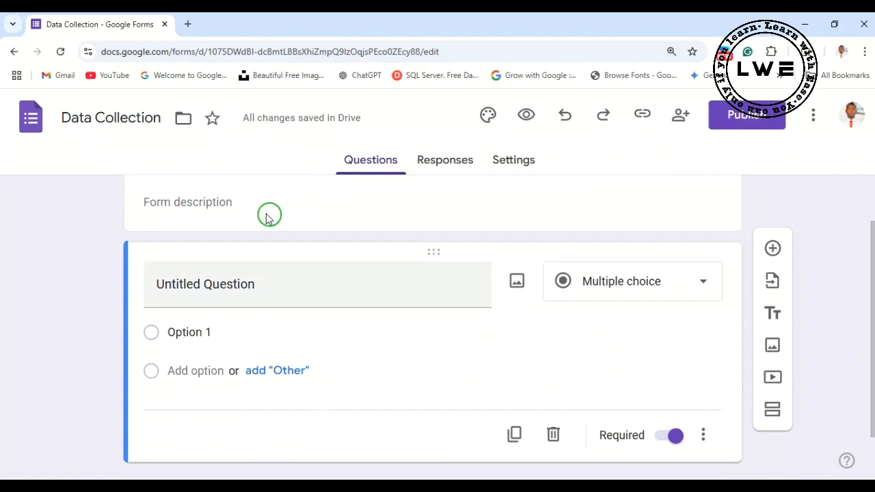
scroll(270, 214, "up", 1)
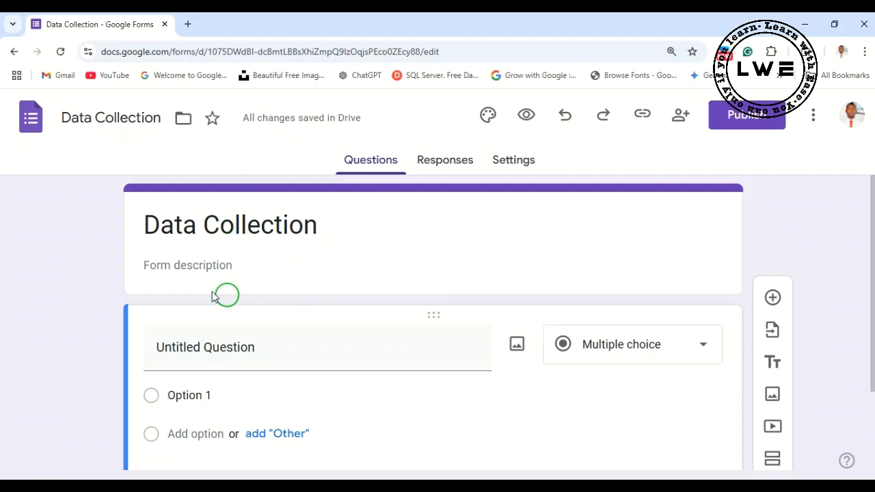
left_click(242, 268)
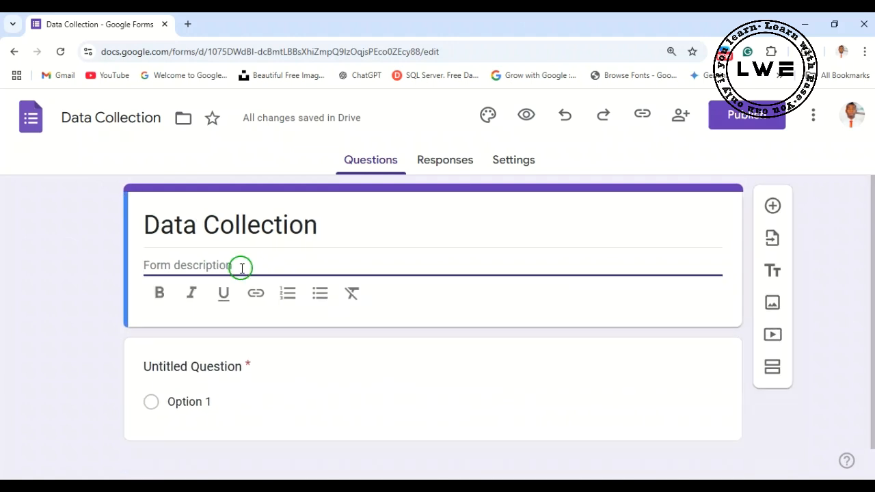
type("Kindl")
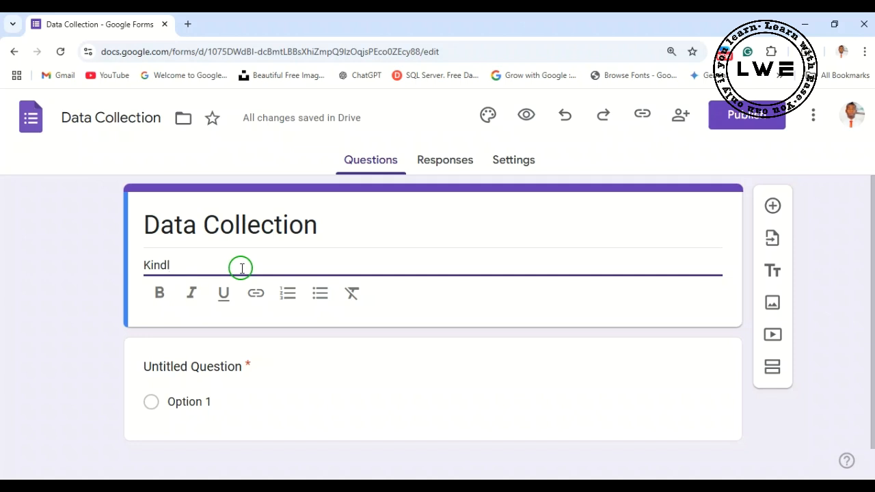
type("y gi")
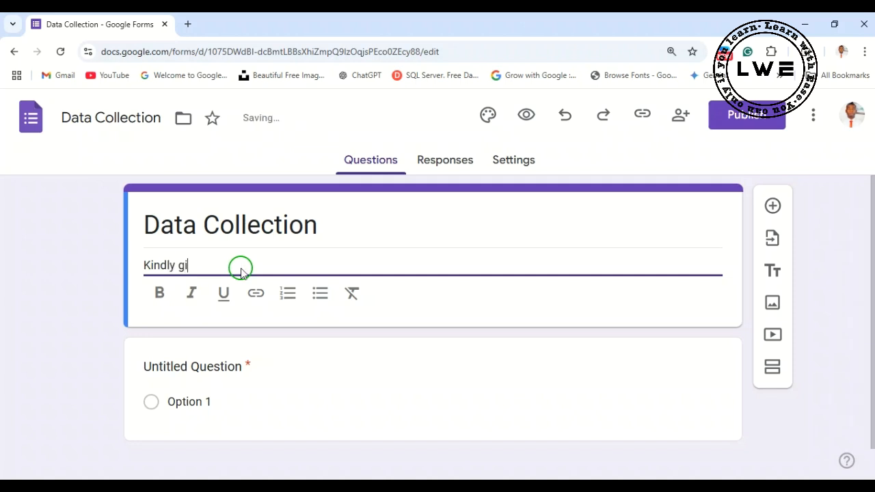
type("ve us ")
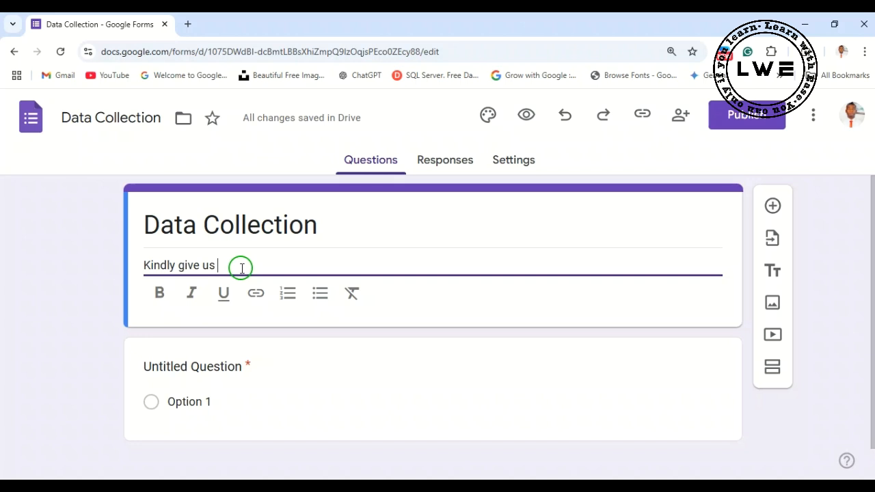
type("the")
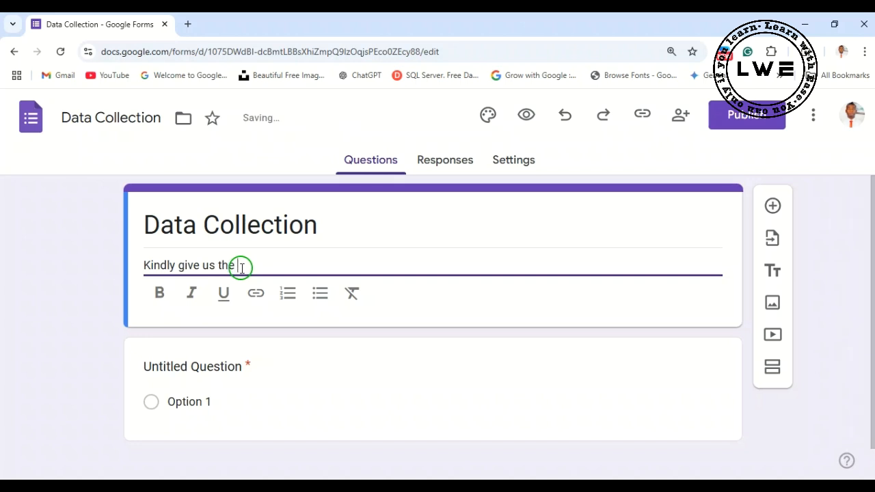
type(" correct ")
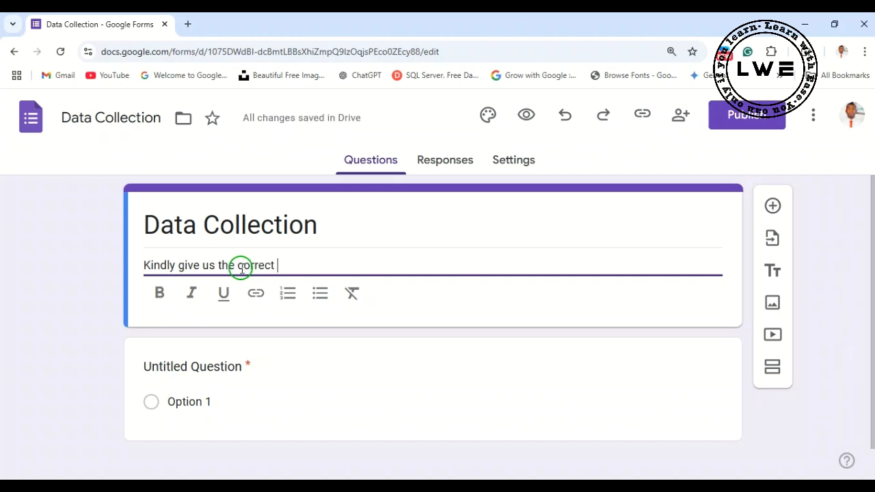
type("information a")
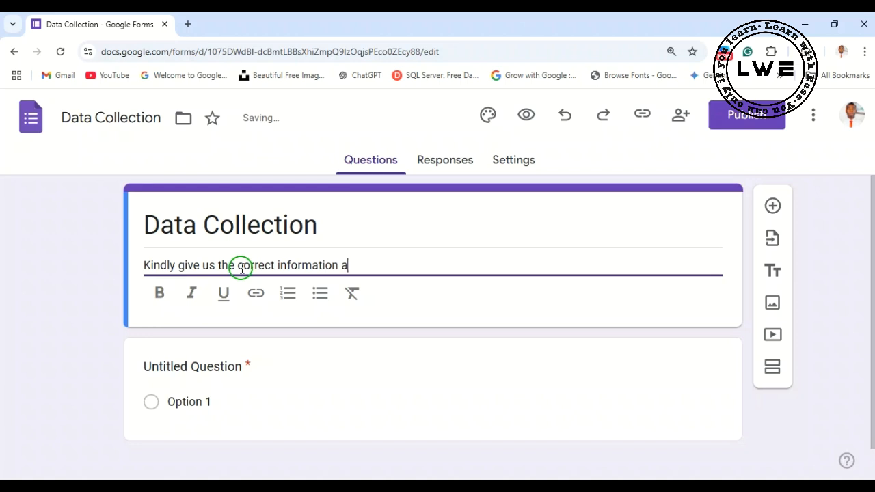
type("bout you")
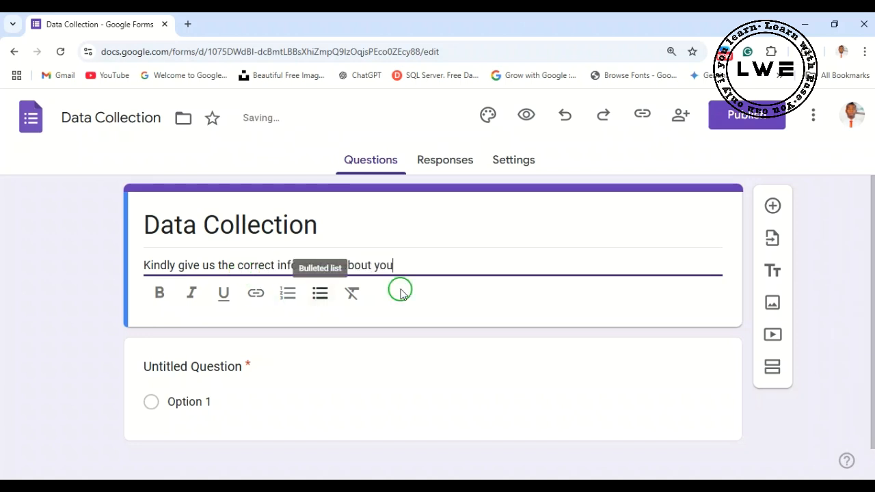
- Format the whole form description as bold and italic
left_click_drag(394, 268, 119, 273)
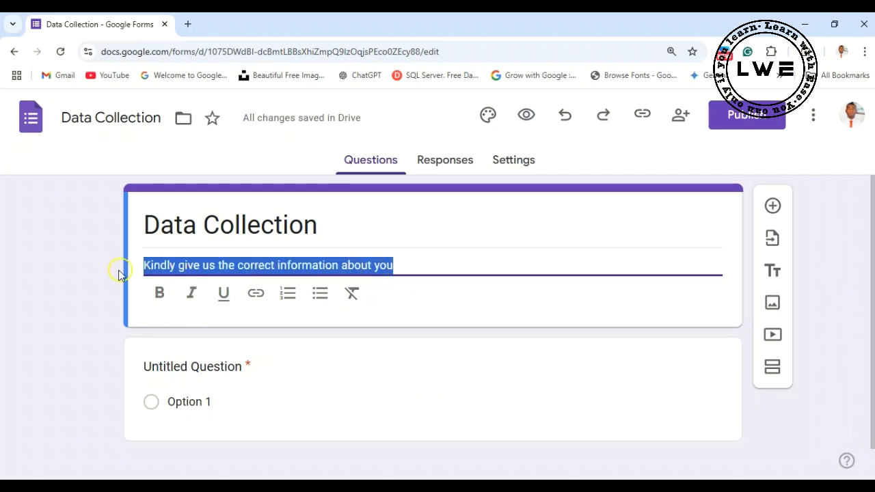
left_click(167, 298)
left_click(191, 293)
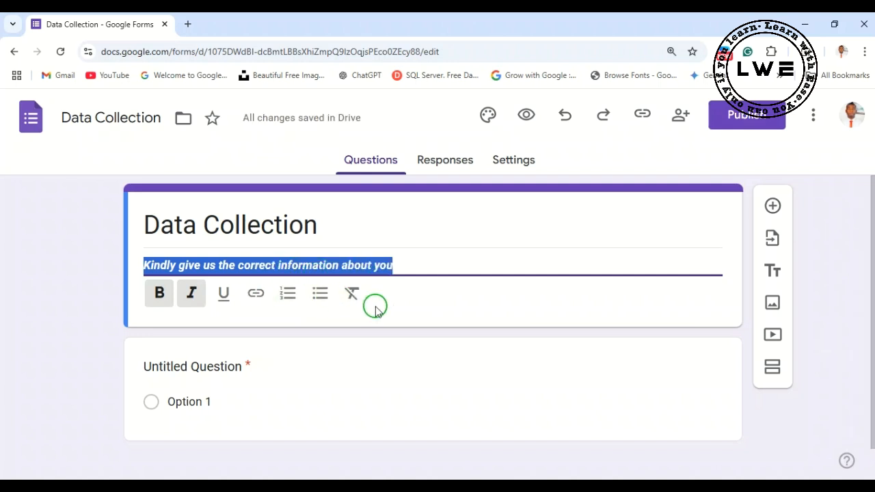
left_click(436, 269)
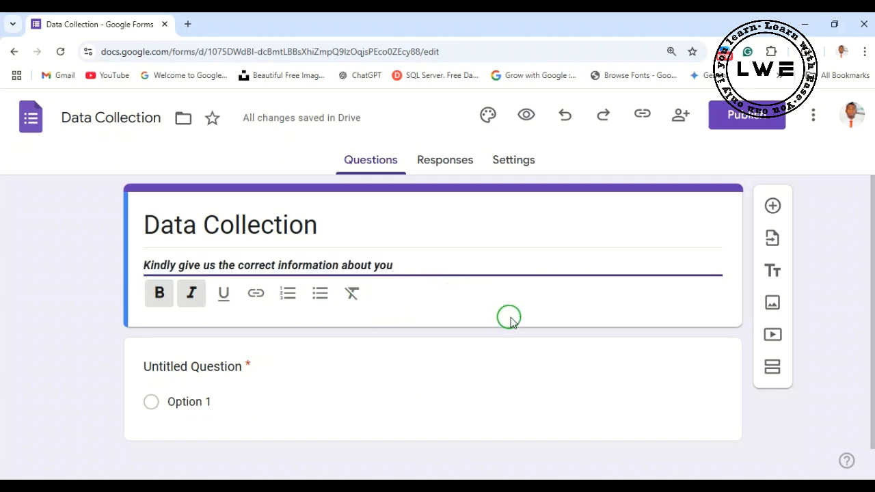
- Replace the untitled first question's text with "Name"
scroll(238, 375, "down", 1)
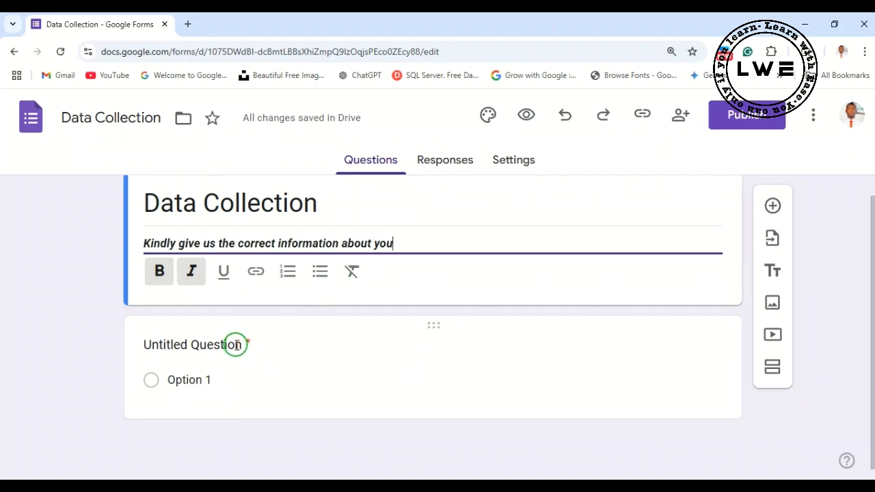
left_click(235, 344)
type("Name")
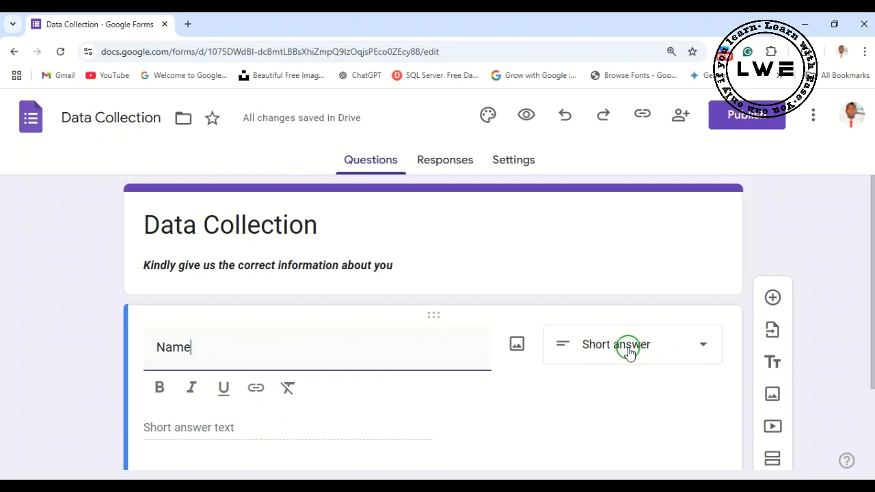
- Review all the answer types available for the Name question, then reselect the question
left_click(698, 346)
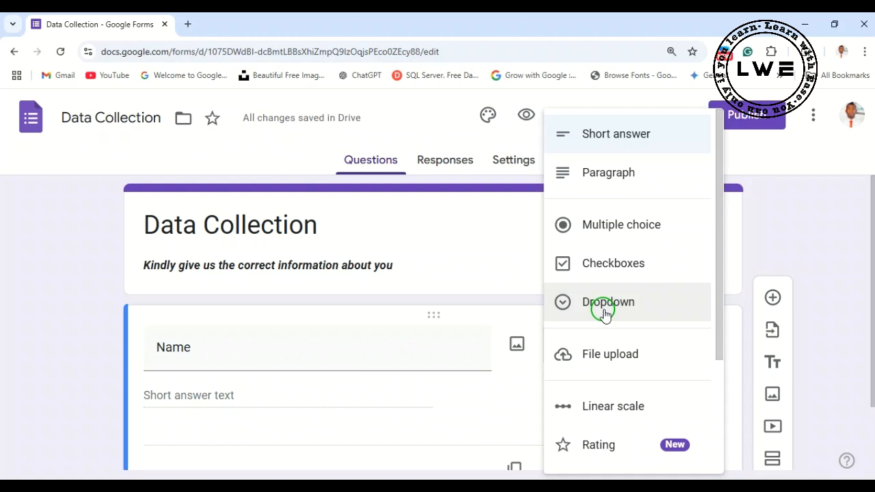
scroll(613, 308, "down", 1)
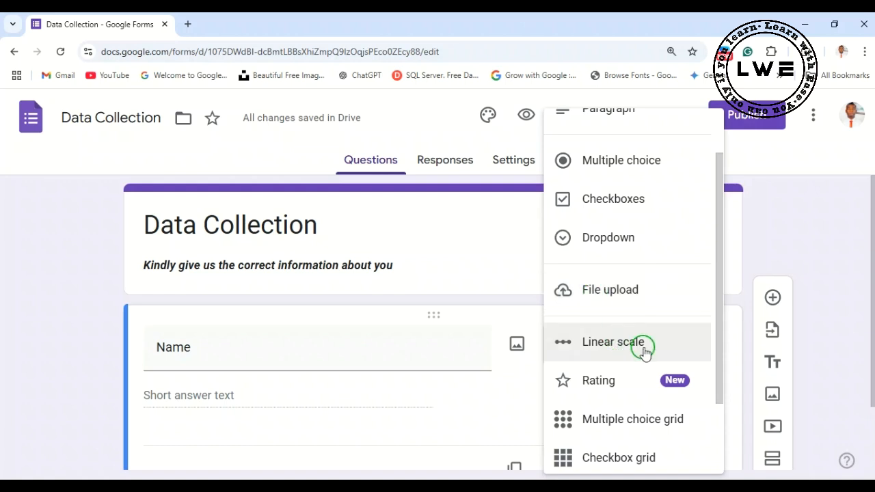
scroll(644, 340, "down", 1)
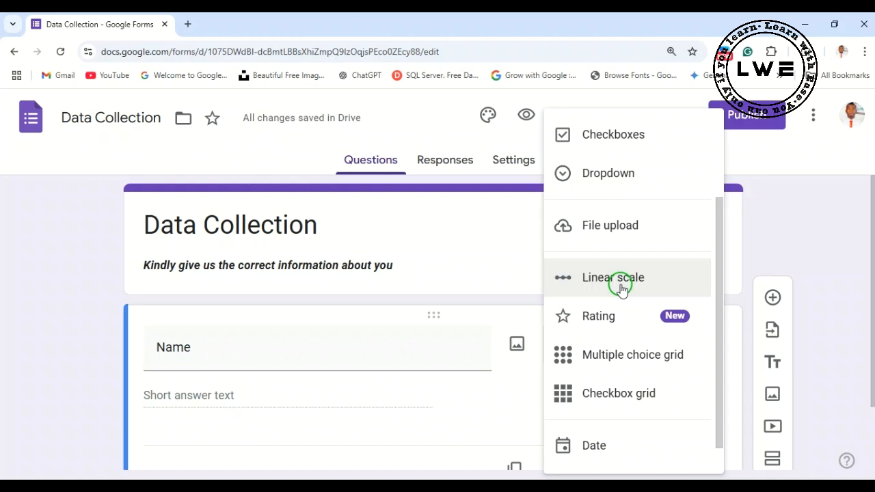
scroll(623, 294, "down", 1)
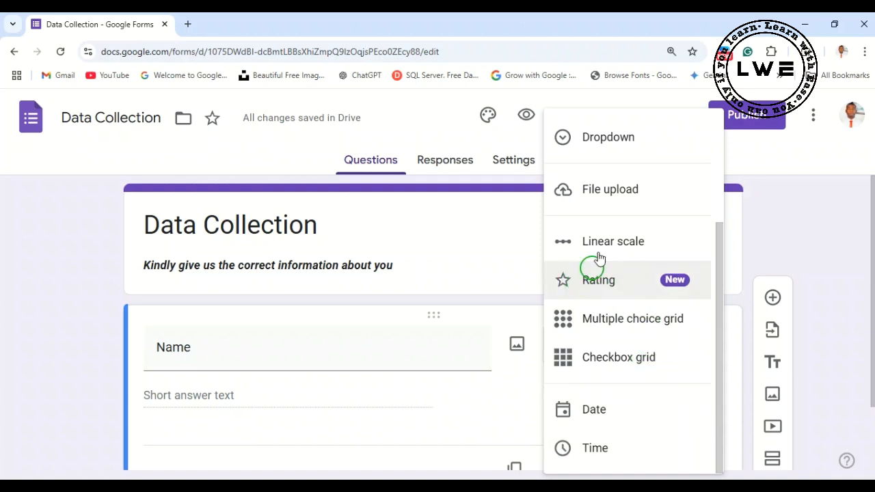
left_click(493, 234)
scroll(382, 325, "down", 1)
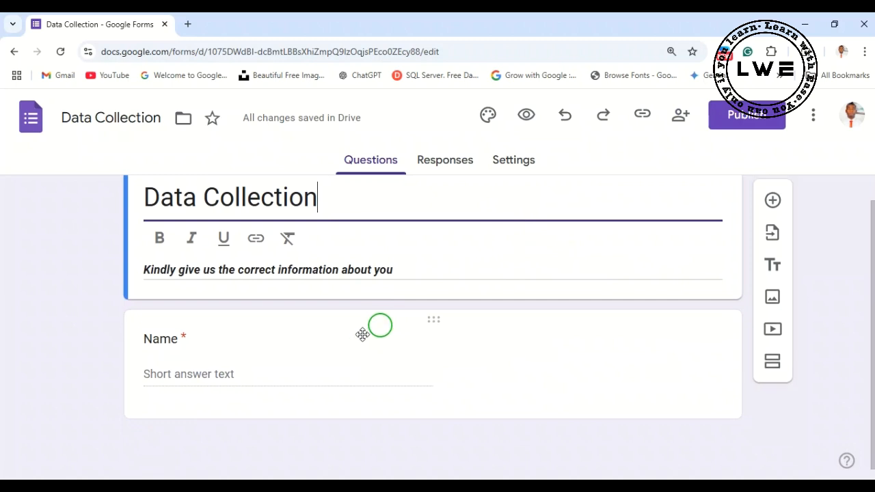
left_click(551, 381)
left_click(188, 350)
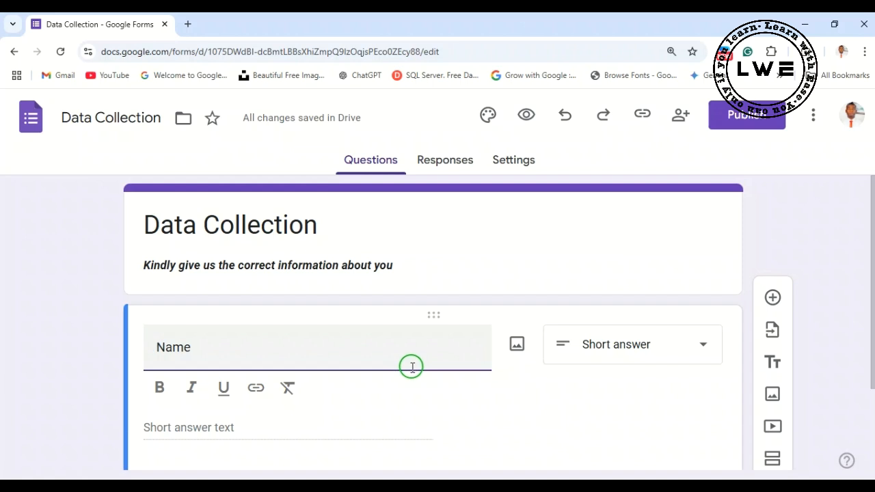
- Switch the Name question's Required setting off and back on
scroll(534, 377, "down", 1)
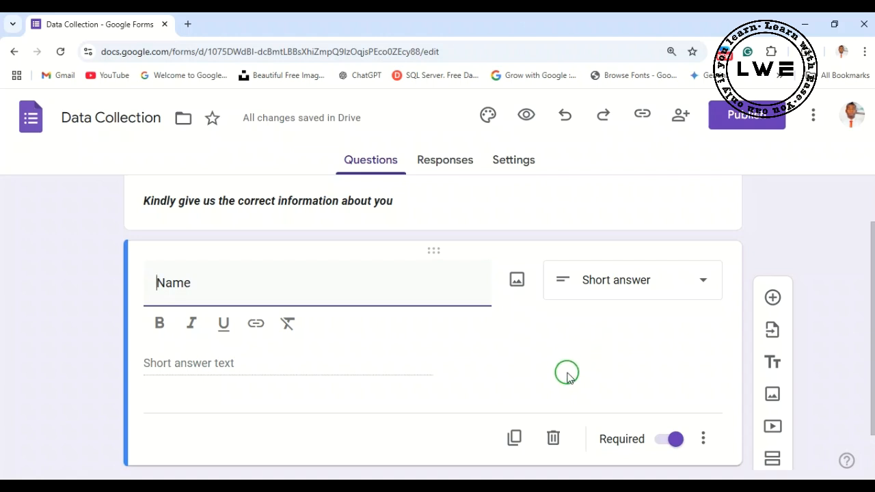
scroll(567, 372, "down", 1)
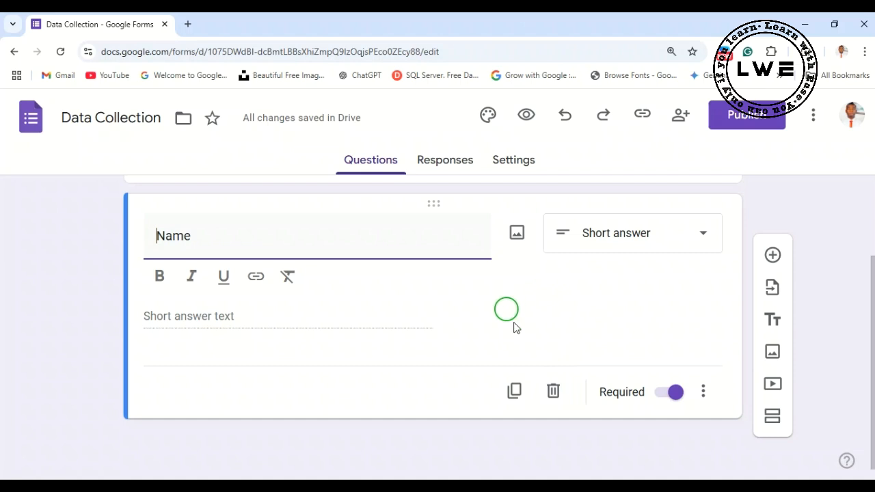
left_click(672, 395)
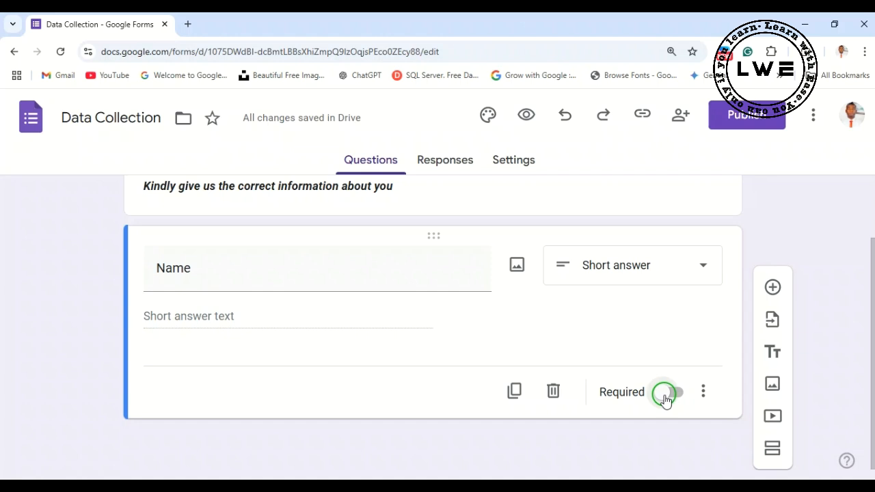
left_click(665, 395)
left_click(371, 326)
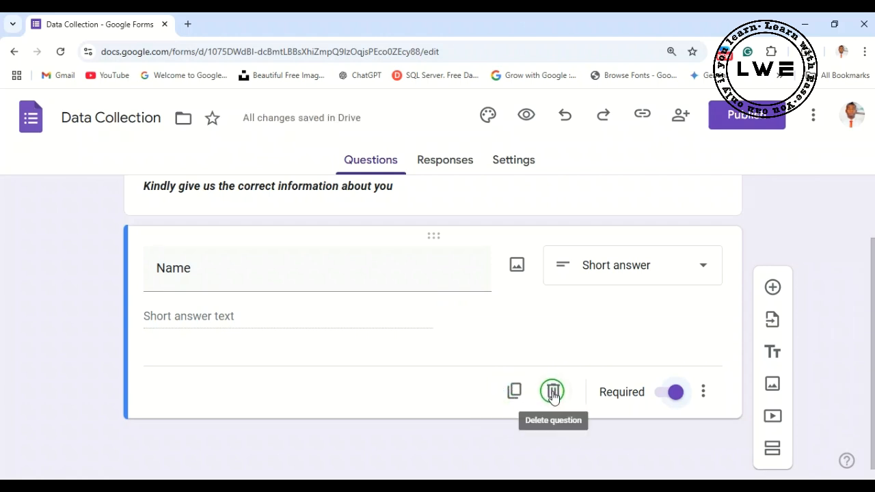
- Check which extra display options are offered for the Name question, leaving them unselected
left_click(704, 395)
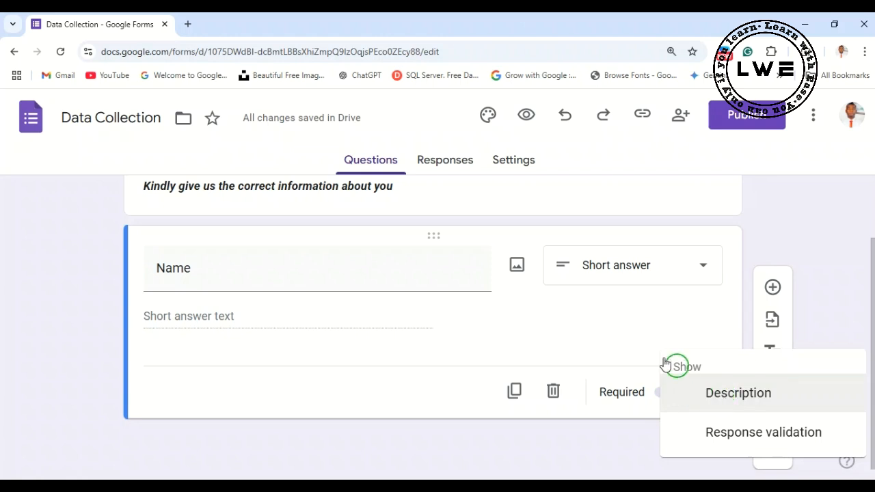
left_click(627, 344)
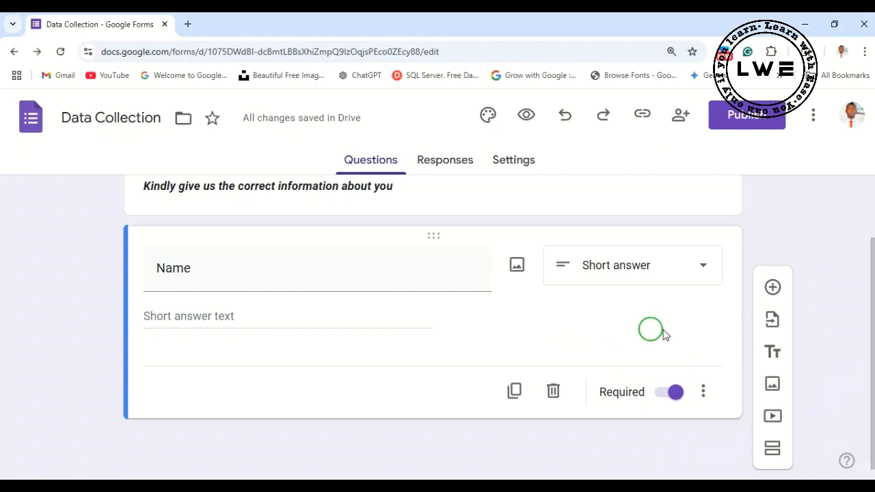
left_click(772, 354)
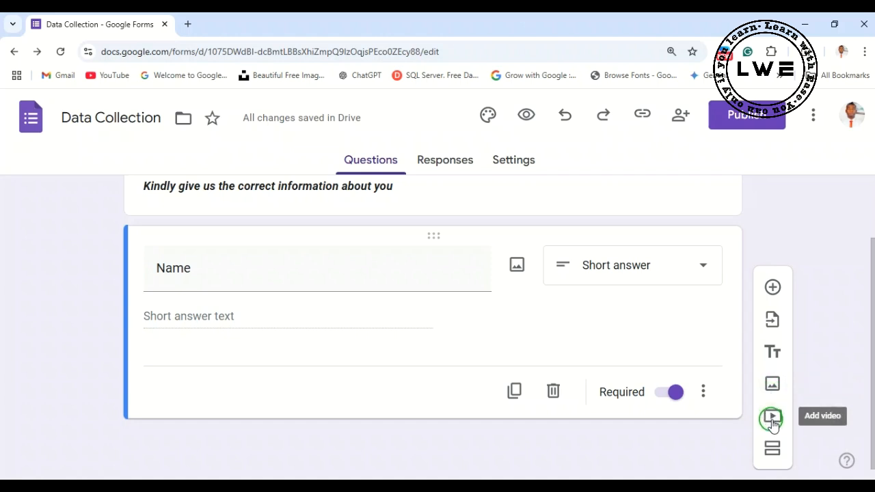
- Add a new question titled "Email" below the Name question
scroll(470, 314, "up", 1)
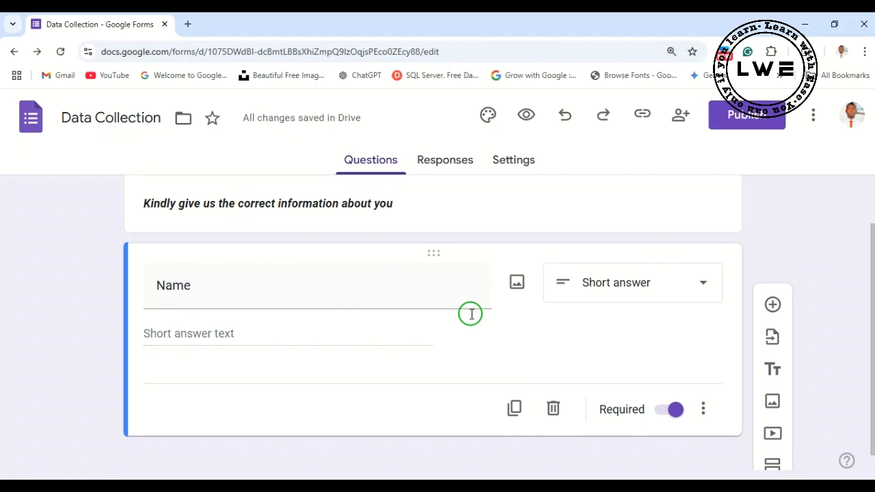
scroll(470, 314, "up", 1)
scroll(469, 313, "down", 2)
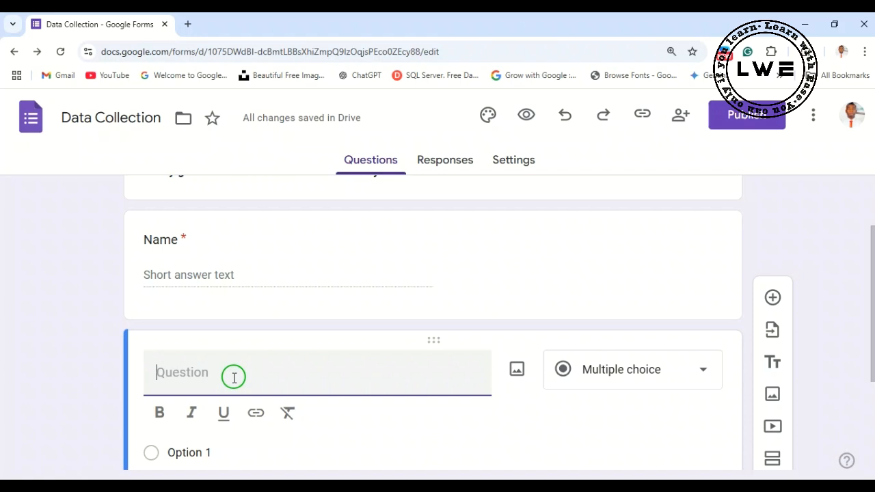
type("Email")
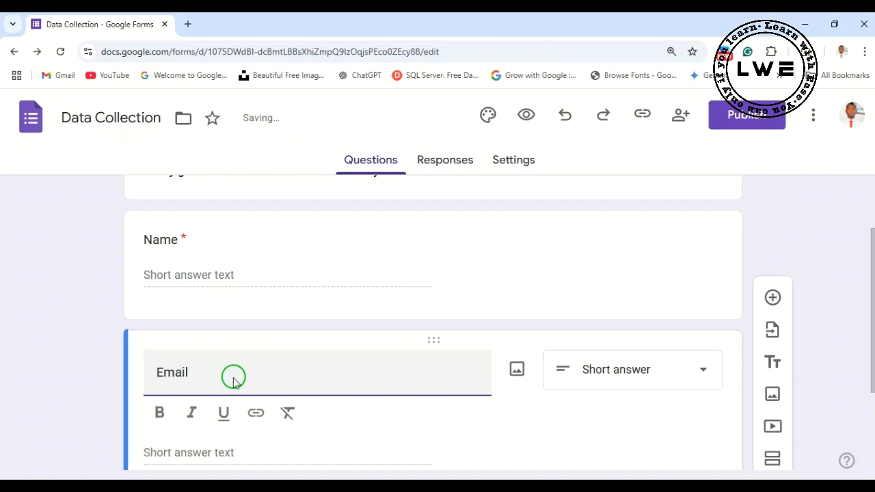
left_click(562, 421)
scroll(382, 418, "down", 2)
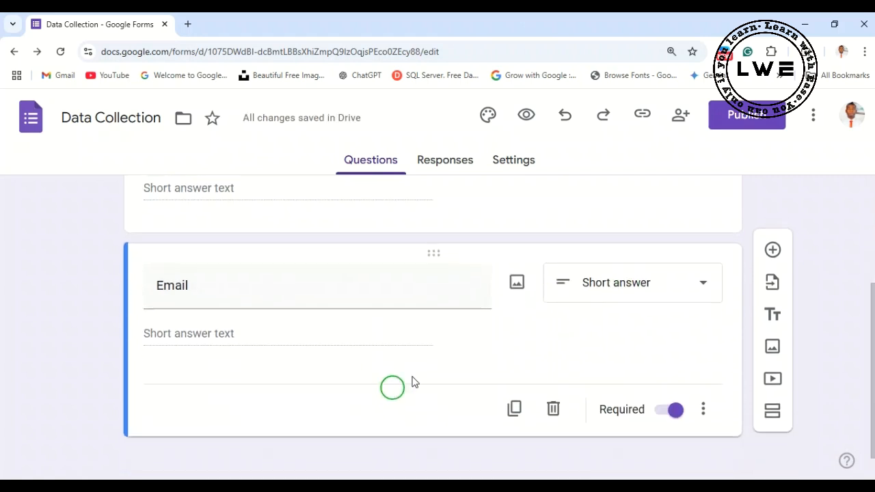
- Add another question titled "Gender" below the Email question
left_click(775, 248)
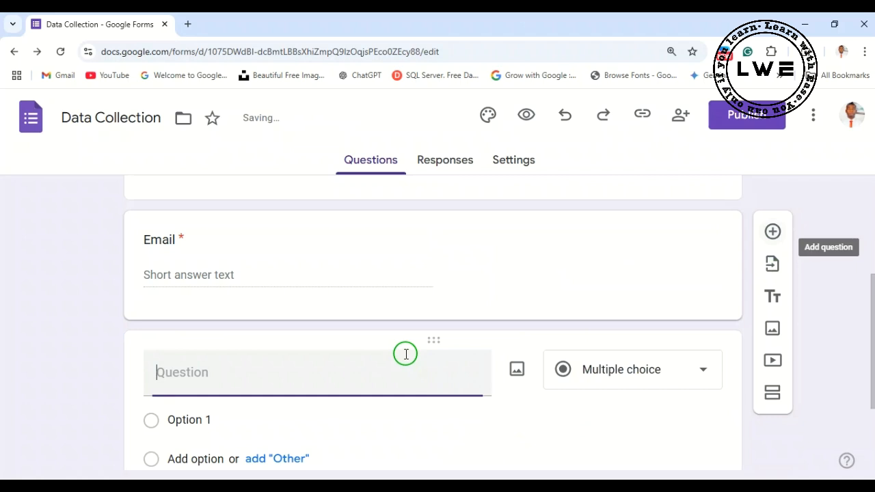
type("Gender")
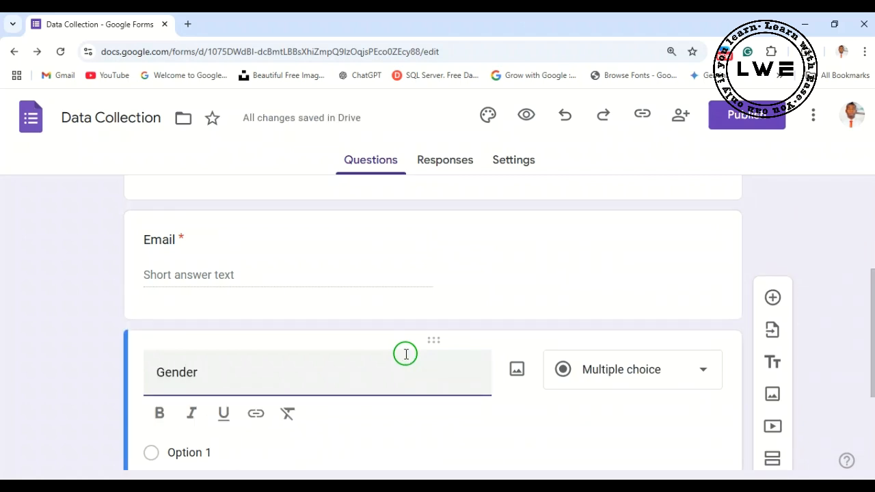
left_click(544, 413)
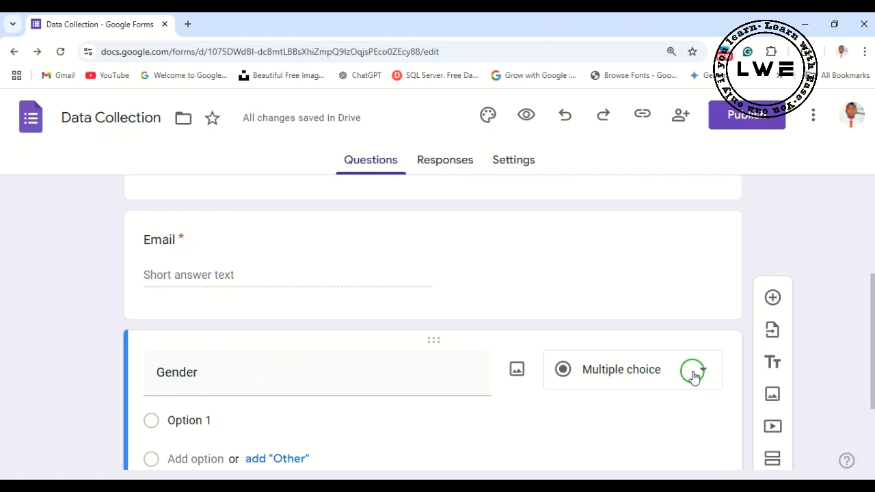
- Set the Gender question's options to Male, Female and Prefer not to say, using the suggested options without Other
scroll(666, 406, "down", 1)
scroll(665, 356, "down", 1)
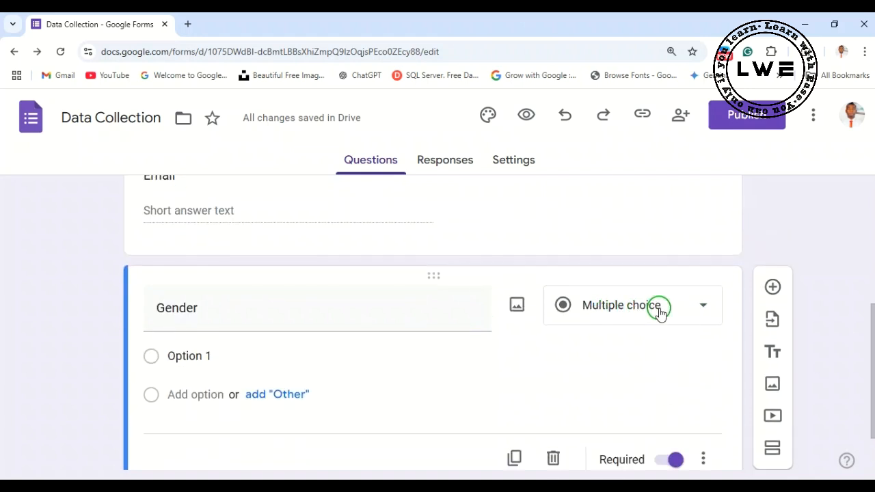
left_click(211, 358)
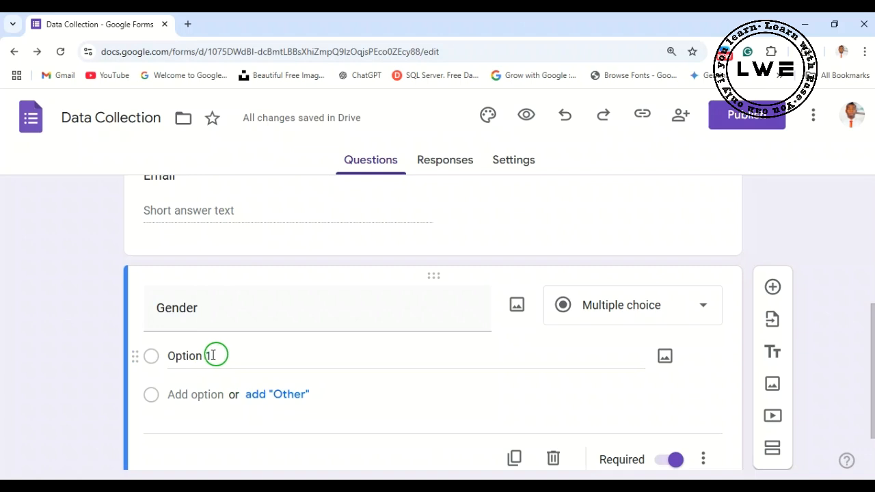
left_click(199, 356)
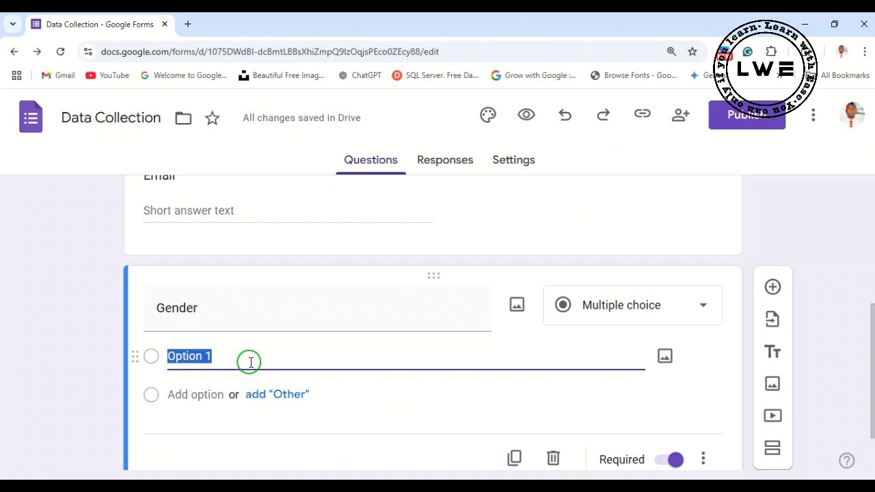
type("Male")
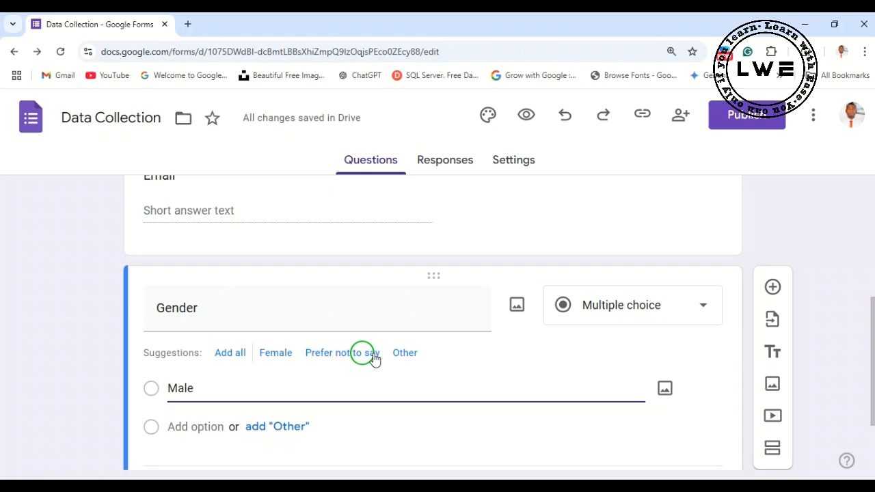
left_click(230, 353)
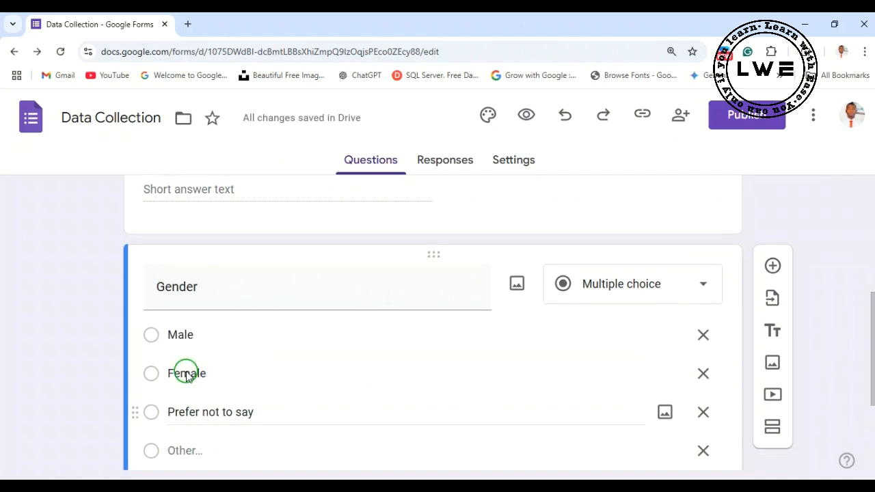
scroll(270, 410, "down", 1)
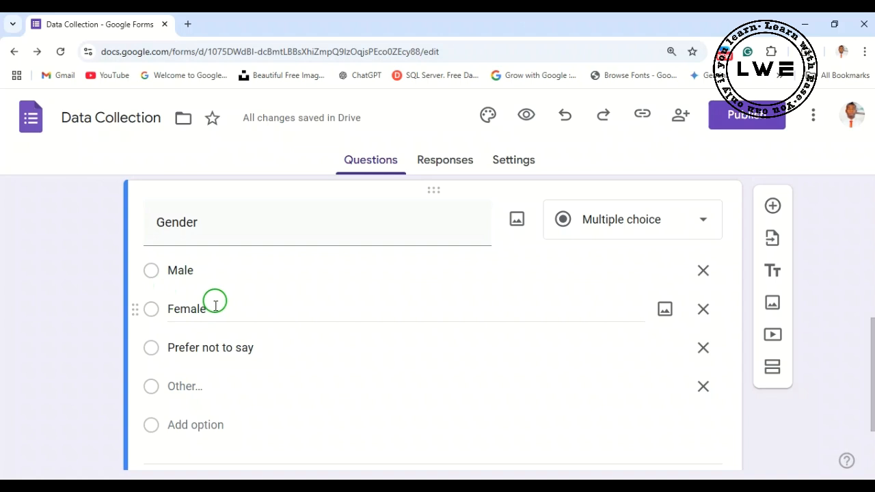
left_click(704, 394)
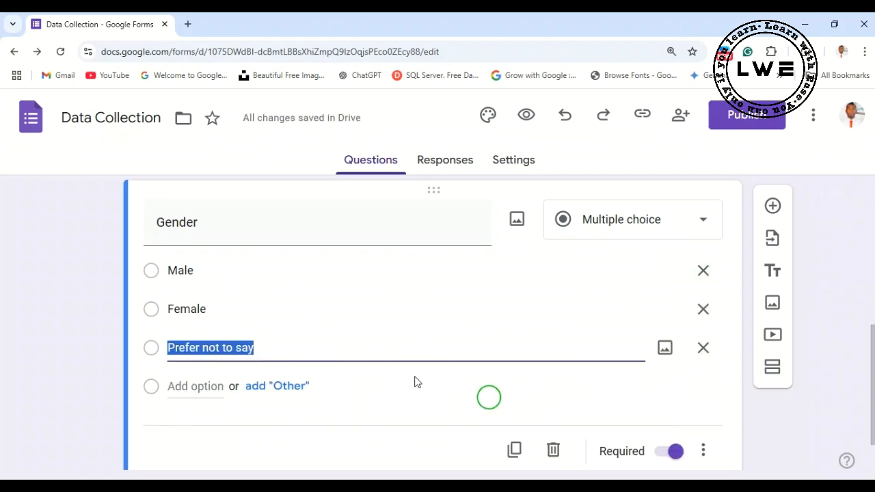
- Add a new question titled "EXAMINATION BODY" below the Gender question
scroll(377, 313, "up", 2)
scroll(376, 312, "down", 2)
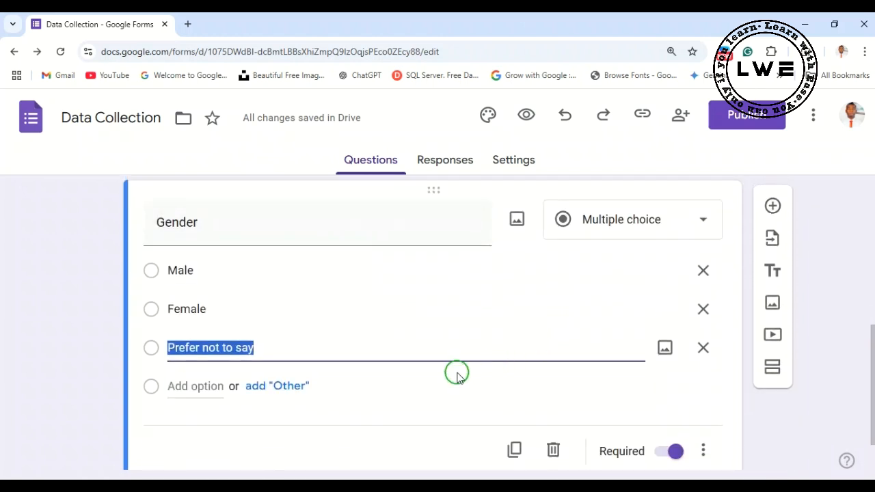
scroll(472, 372, "down", 1)
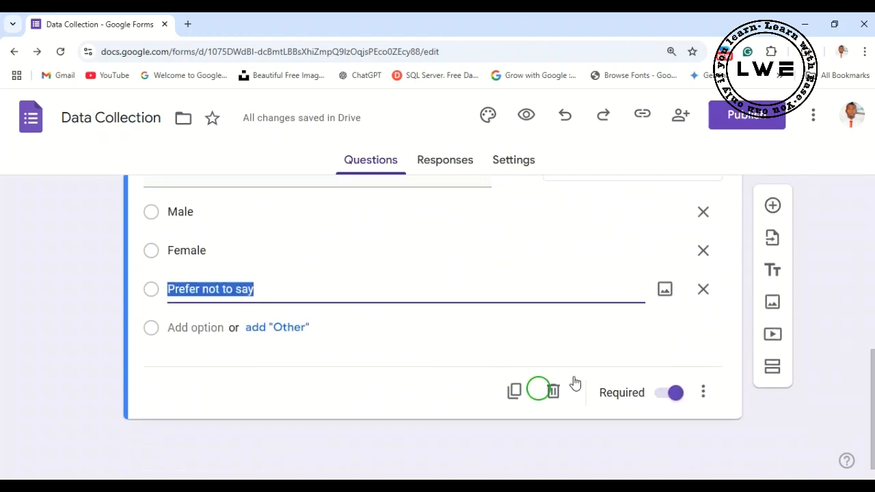
left_click(773, 207)
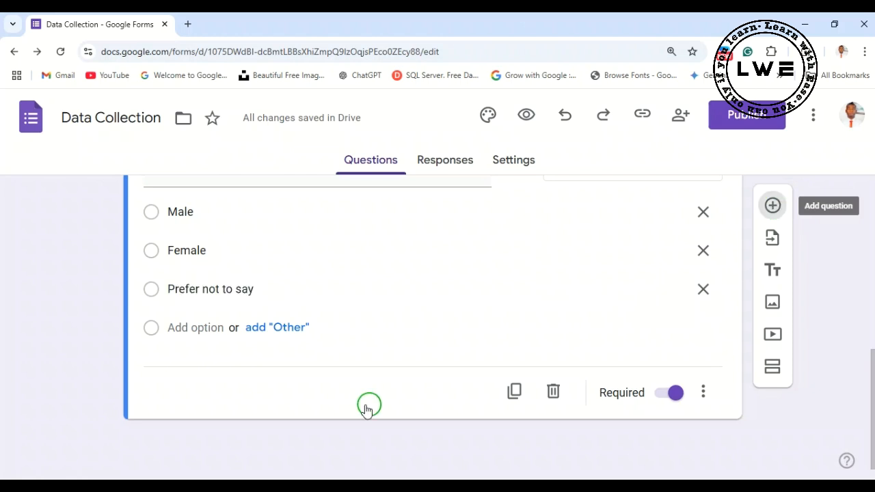
left_click(196, 344)
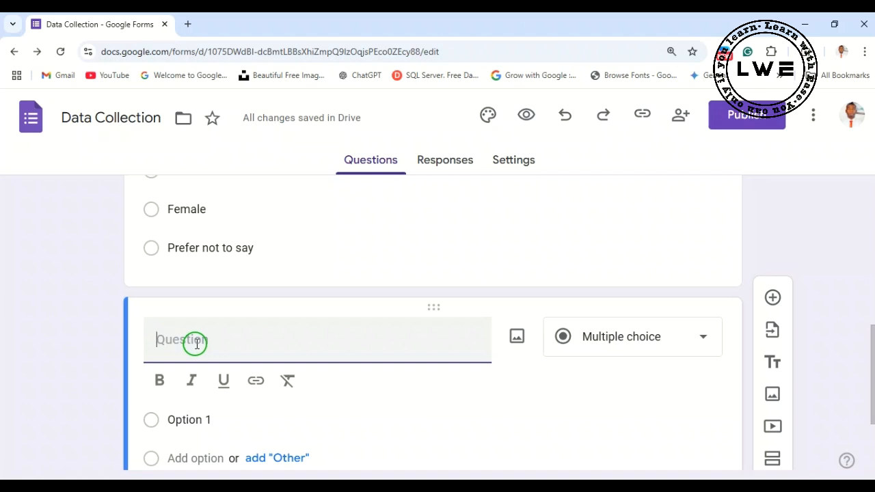
type("EXAMINATION B")
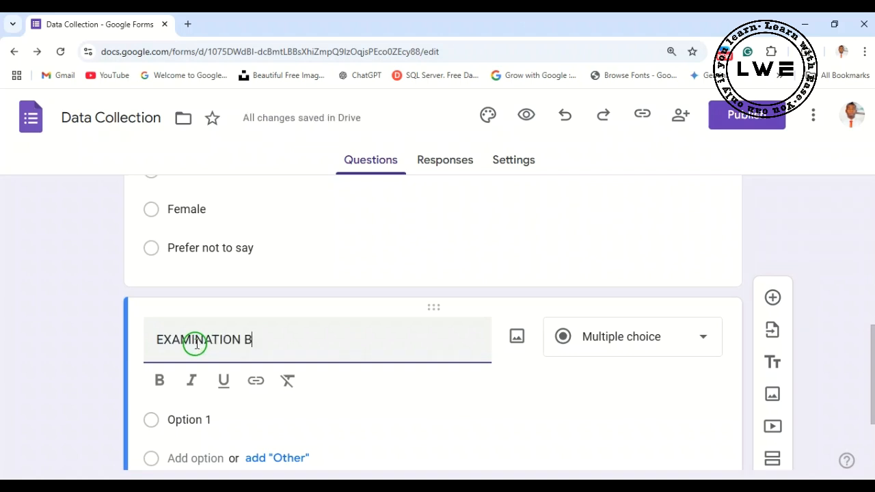
type("ODE")
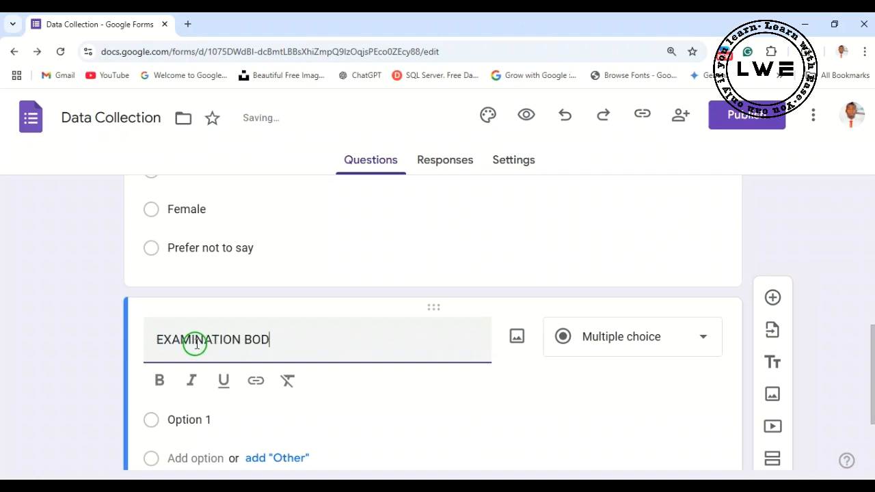
- Replace the all-capitals question title with "Examination Body"
scroll(280, 340, "up", 2)
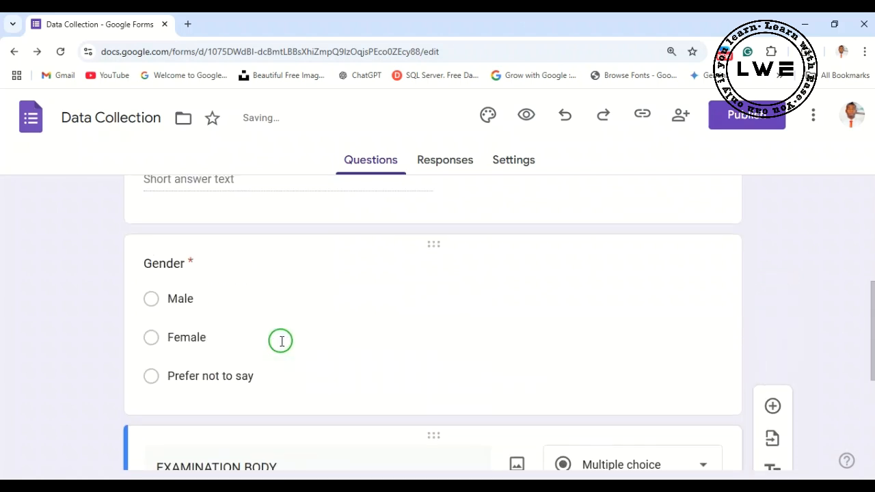
scroll(292, 381, "down", 2)
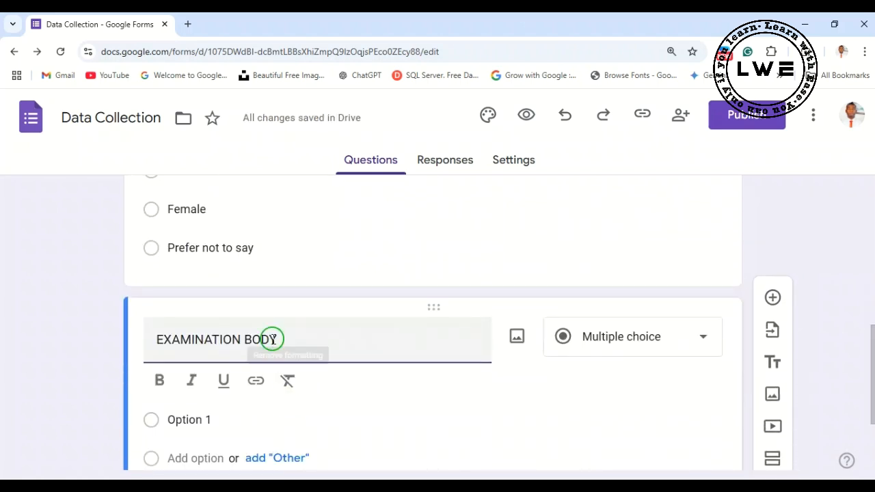
left_click_drag(276, 339, 149, 341)
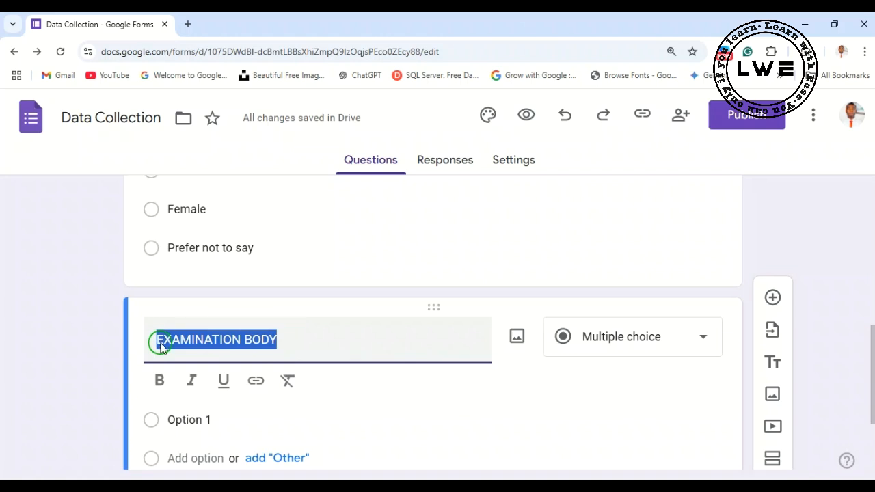
key("BackSpace")
type("Exam")
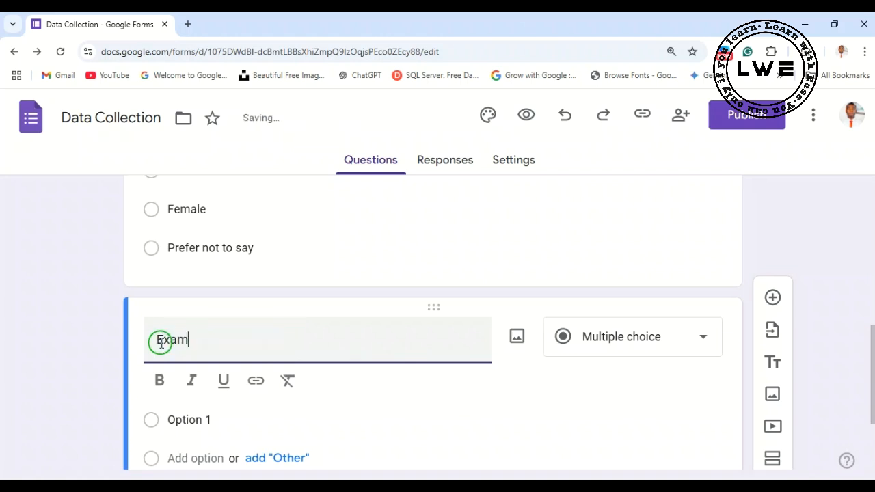
type("ination Body")
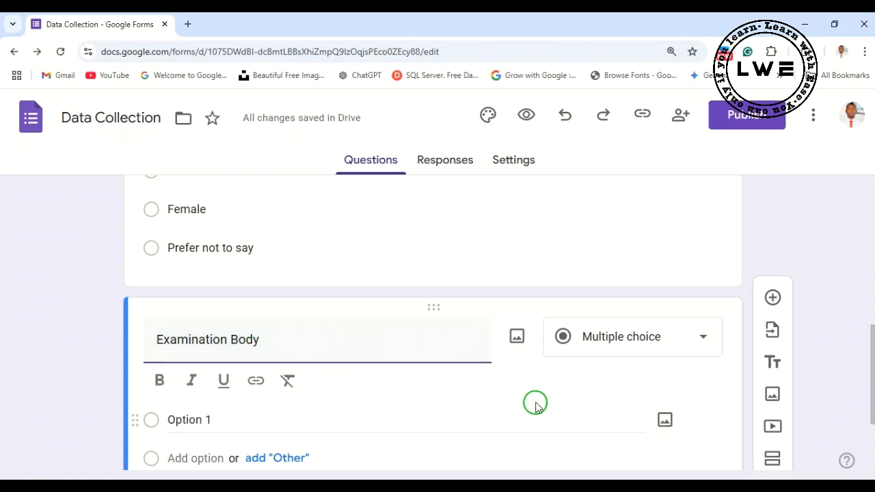
- Change the Examination Body question's answer type to Checkboxes
left_click(696, 345)
left_click(567, 271)
scroll(226, 369, "down", 2)
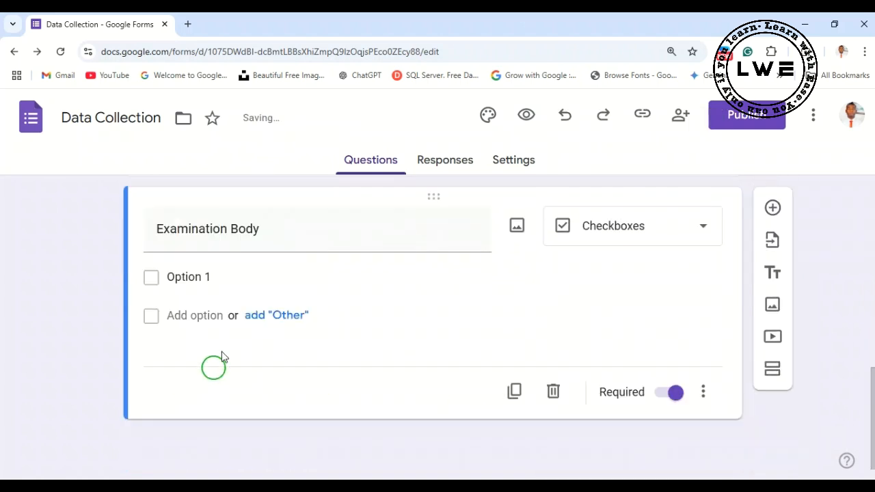
- Enter NECO, WAEC and NABTEB as the checkbox options of the Examination Body question
left_click(212, 273)
type("NECO")
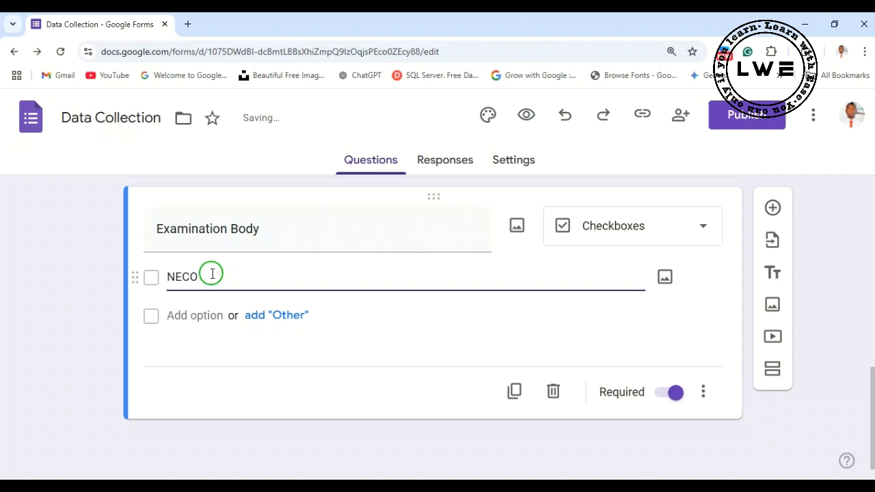
key("Return")
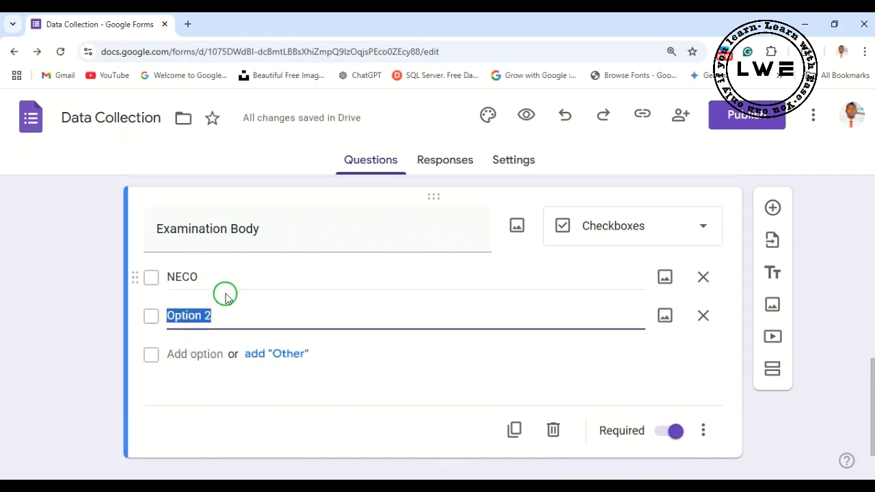
type("WAEC")
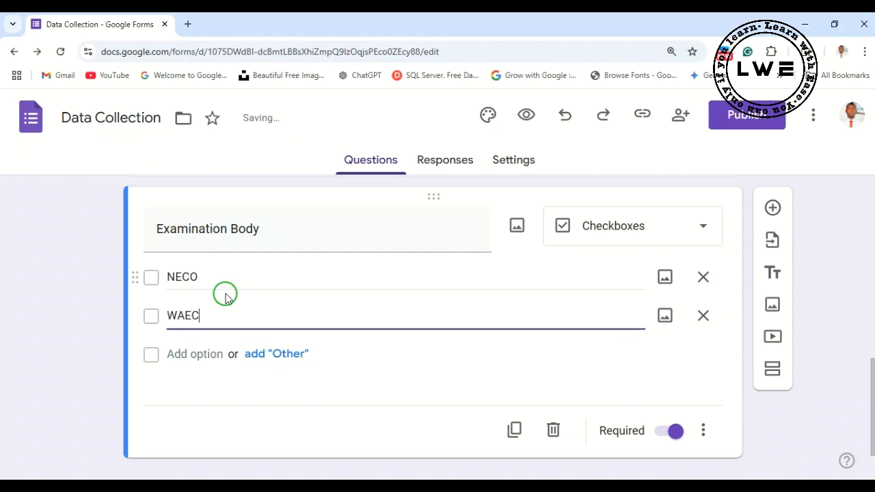
key("Return")
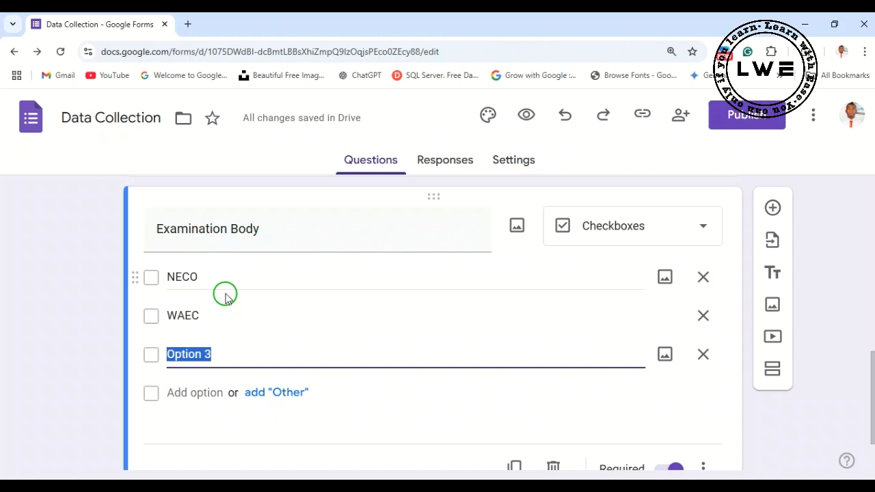
type("NABTEB")
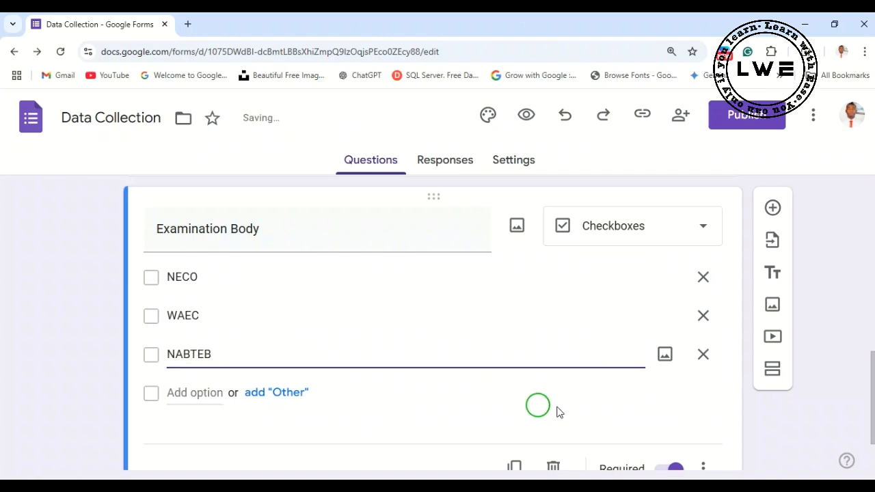
left_click(602, 410)
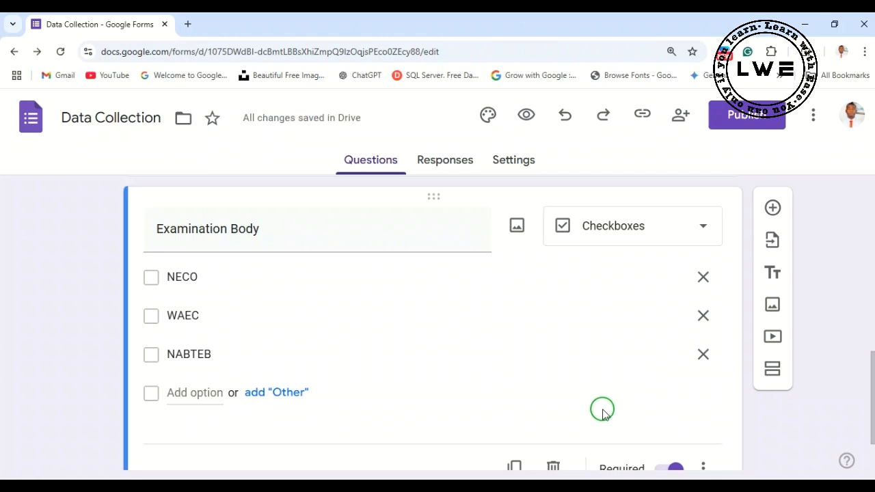
- Add a new section after the Examination Body question and title it "EDUCATIONAL BACKGROUND"
scroll(601, 355, "down", 1)
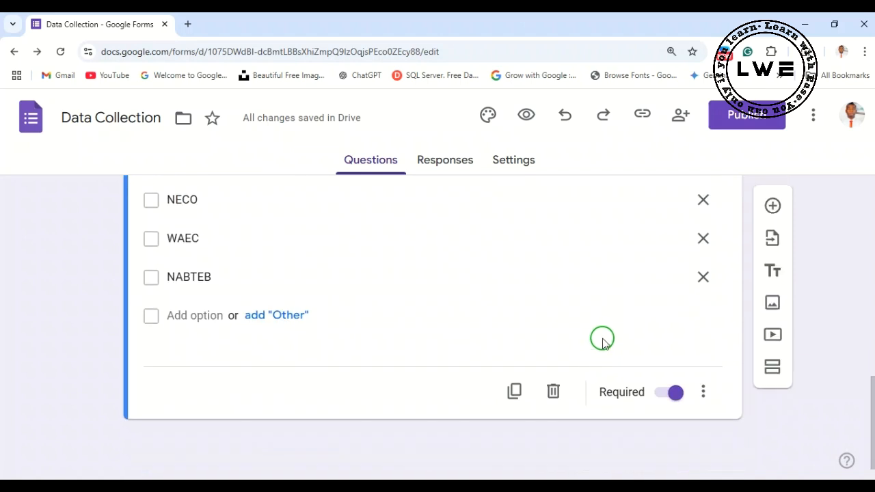
left_click(771, 367)
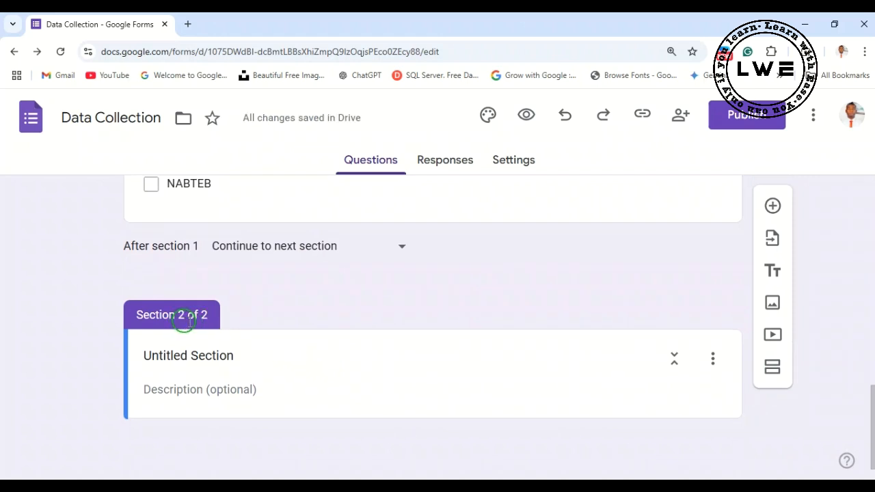
left_click(246, 357)
key("BackSpace")
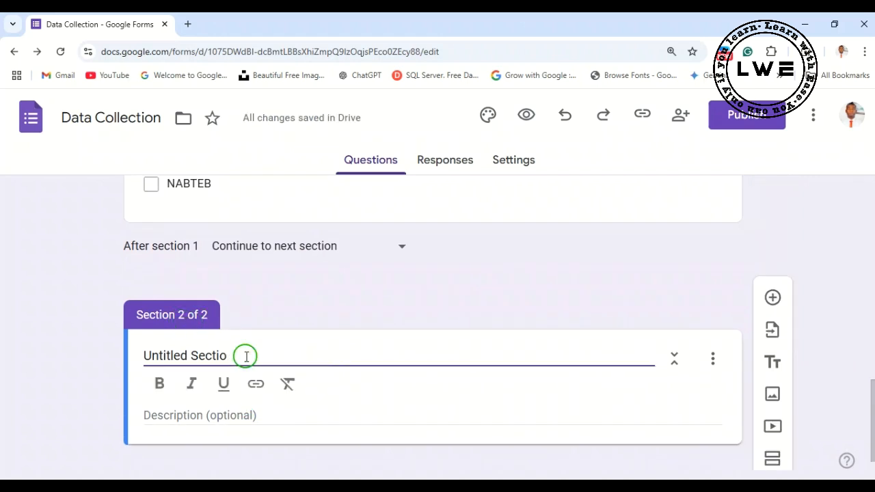
key("BackSpace")
key("BackSpace")
key("BackSpace")
key("BackSpace")
key("BackSpace")
key("BackSpace")
key("BackSpace")
key("BackSpace")
key("BackSpace")
key("BackSpace")
key("BackSpace")
key("BackSpace")
key("BackSpace")
key("BackSpace")
key("BackSpace")
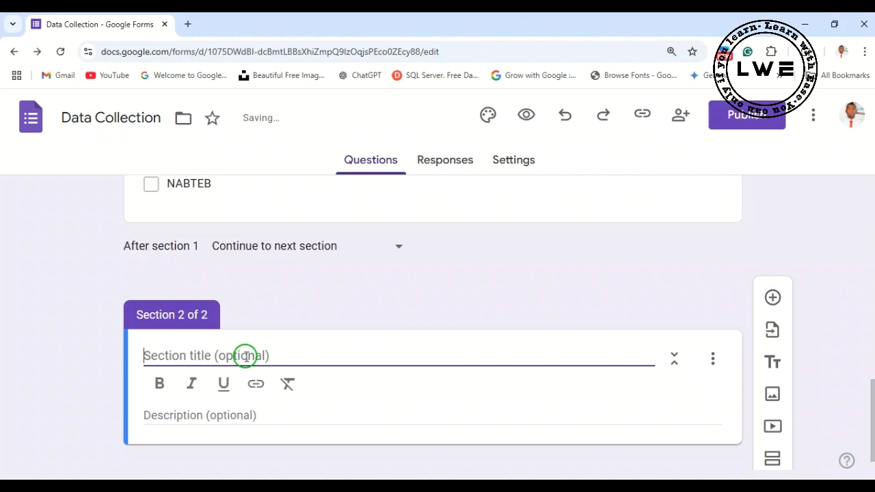
type("E")
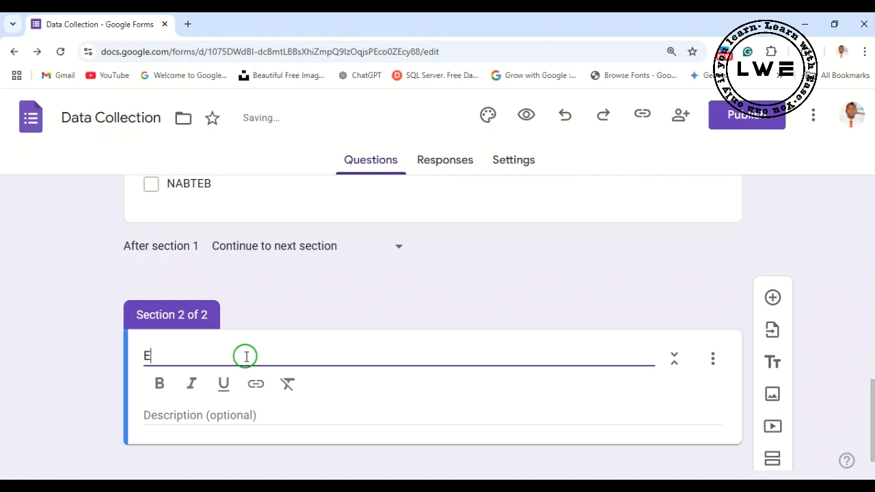
type("TIONA")
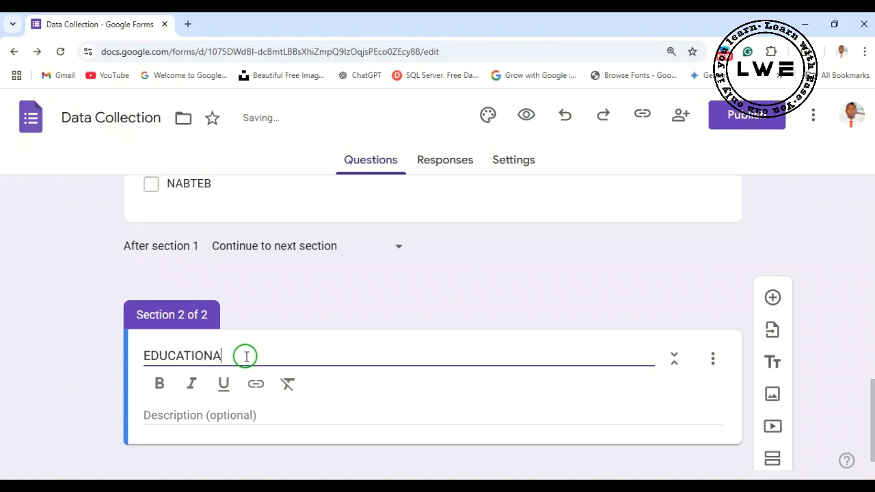
type("L BACKGROUND")
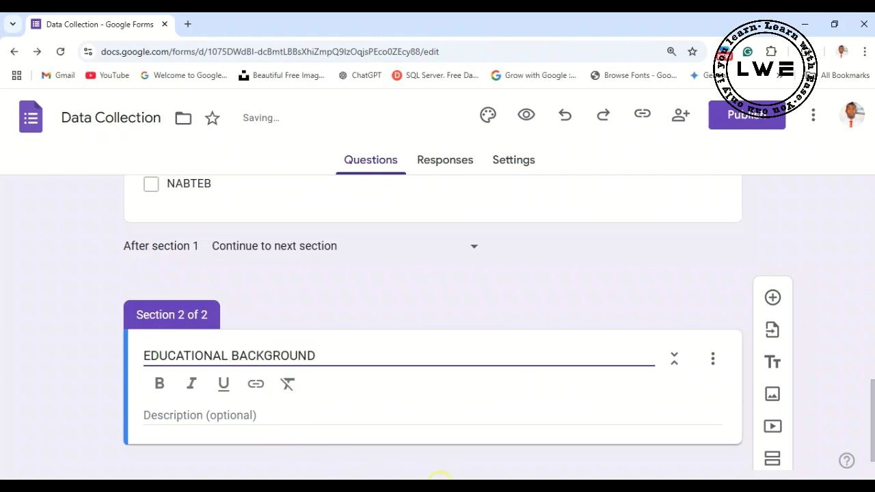
left_click(440, 476)
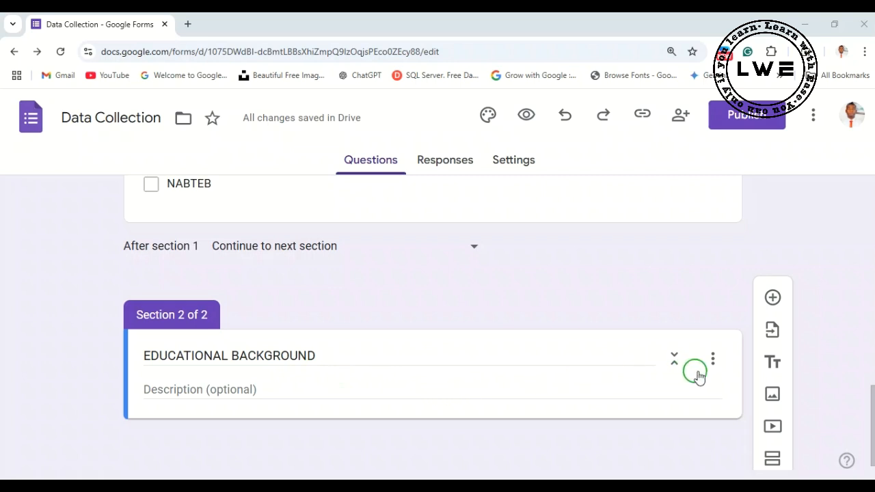
- Add a question titled "Secondary School Attended" to the EDUCATIONAL BACKGROUND section
scroll(636, 396, "down", 1)
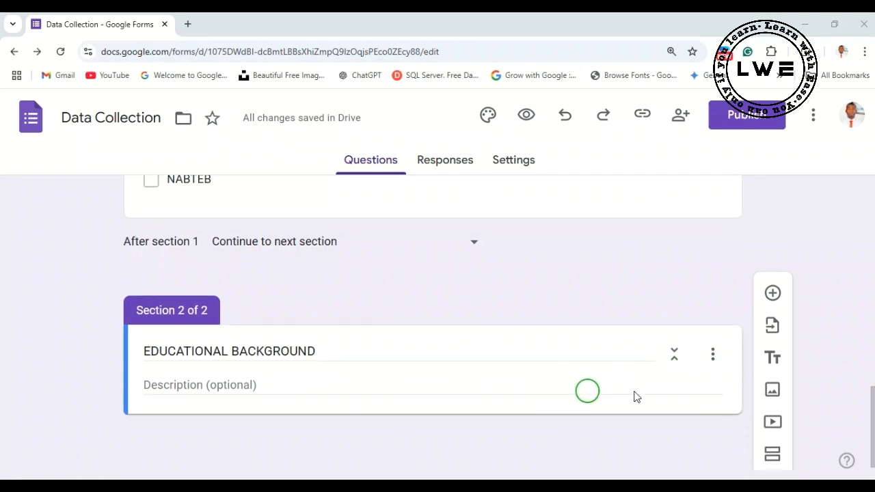
left_click(773, 299)
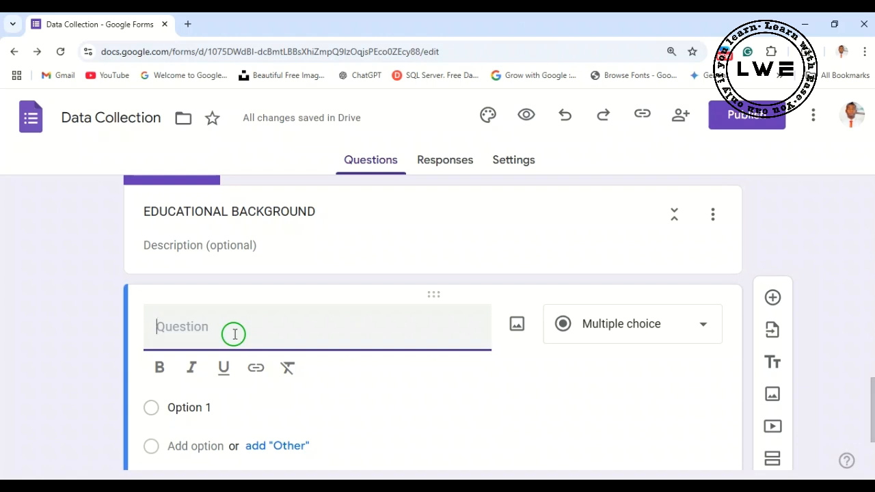
type("Secondary")
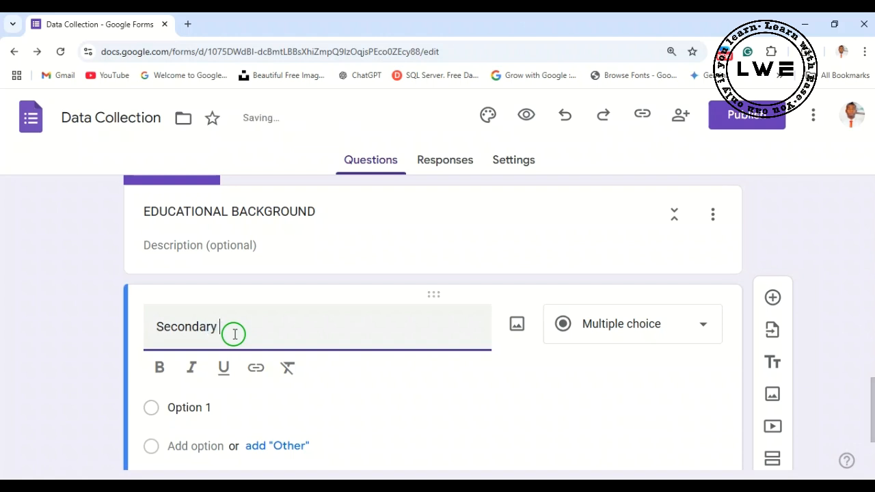
type(" Schoo")
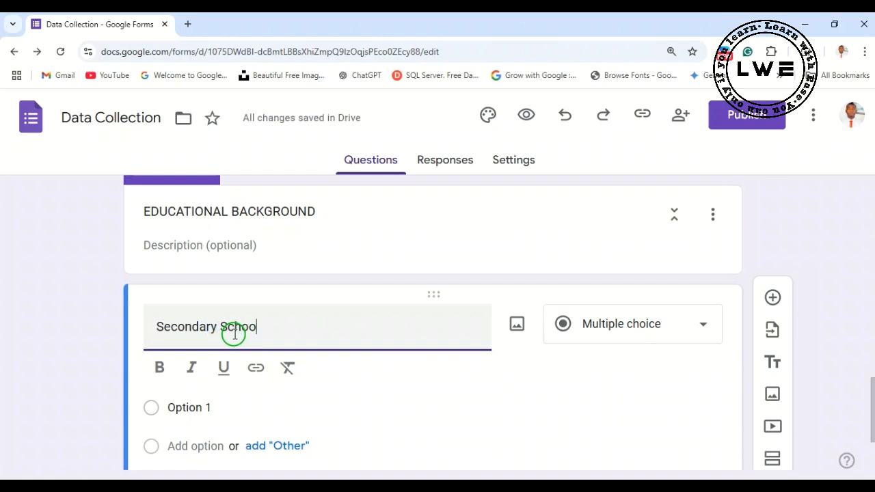
type("l A")
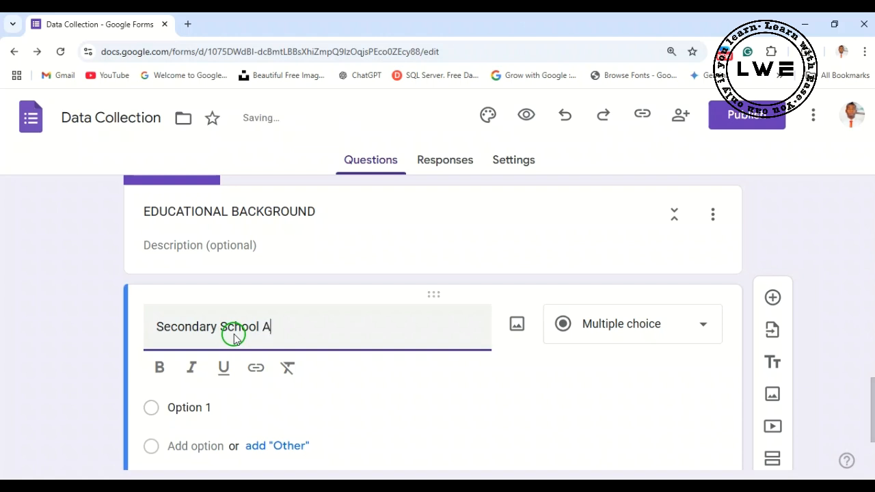
type("ttended")
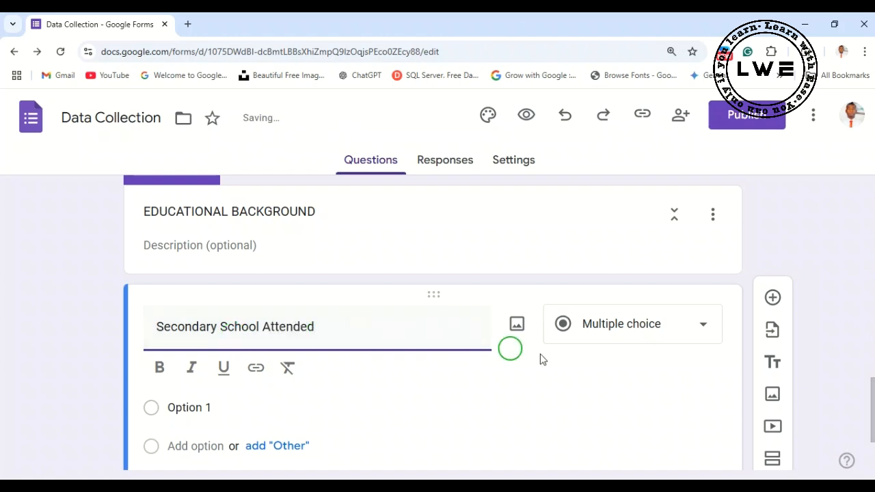
- Change the Secondary School Attended question's answer type to Short answer
left_click(682, 372)
left_click(700, 328)
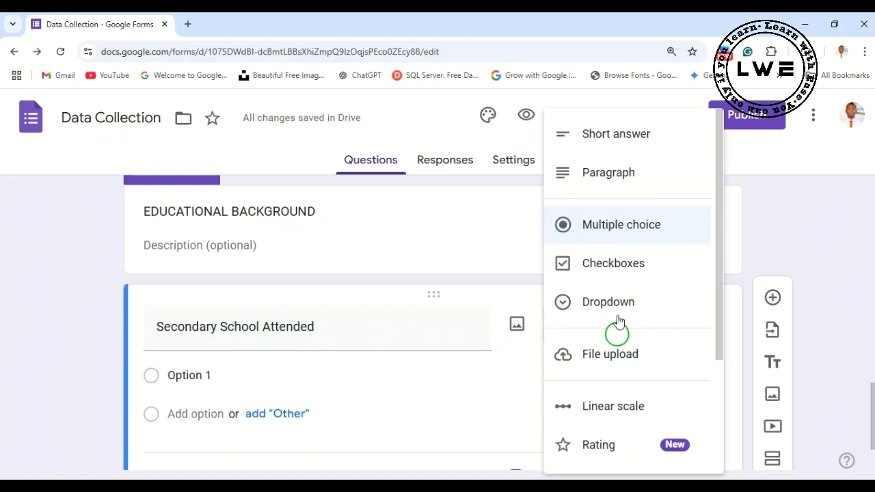
left_click(602, 140)
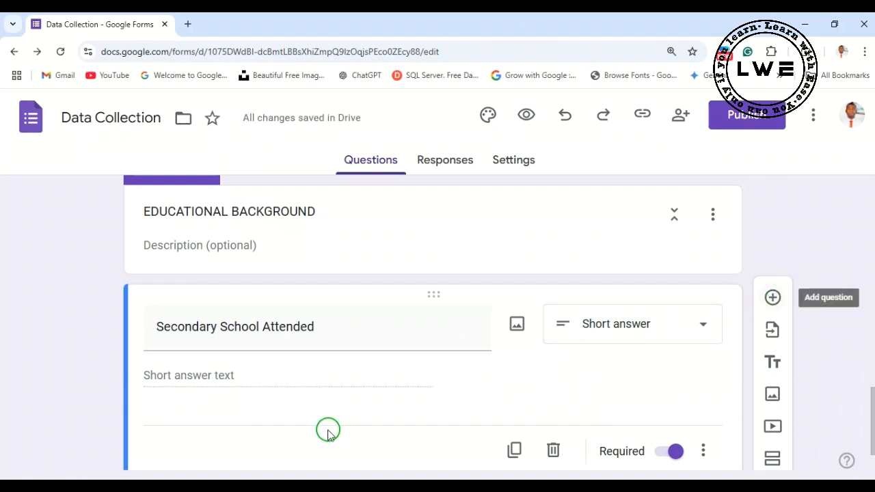
- Add a question titled "Primary School Attended" below the secondary school question, with Short answer as its answer type
type("Primary")
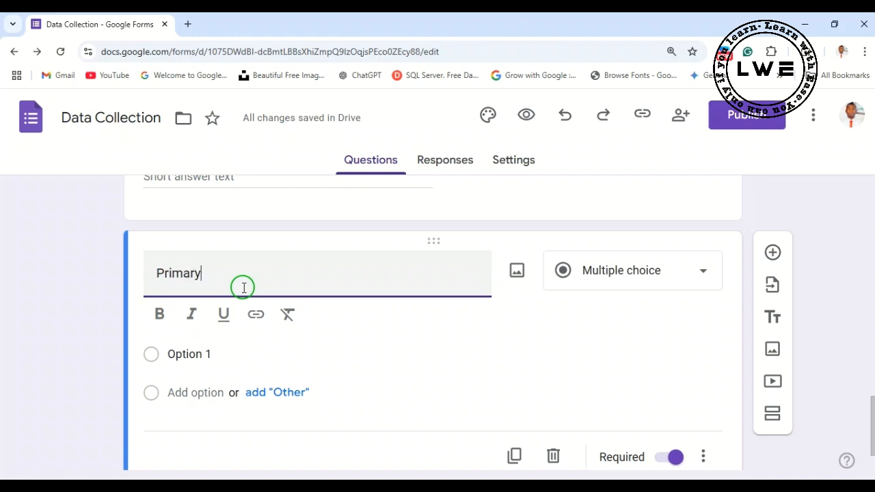
type(" Scho")
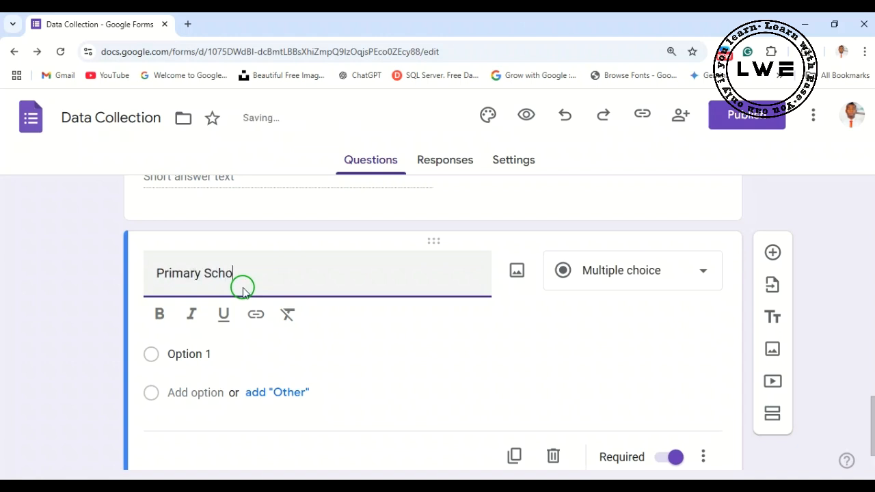
type("ol ")
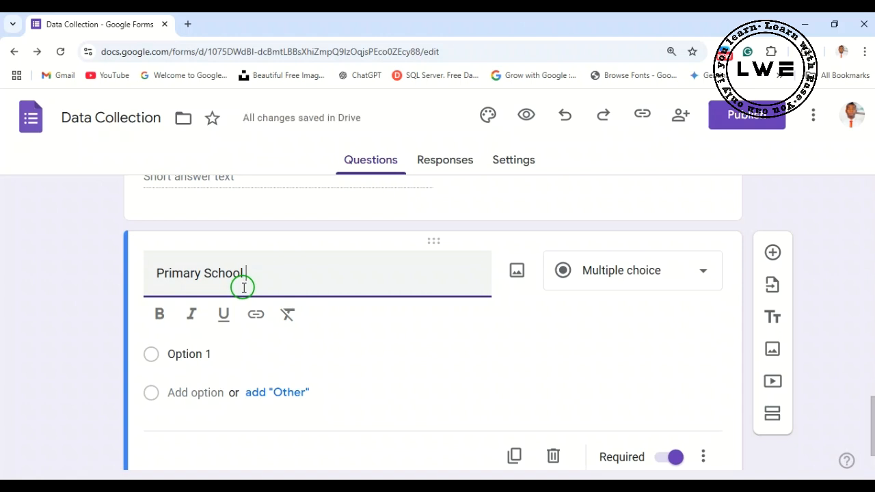
type("Attended")
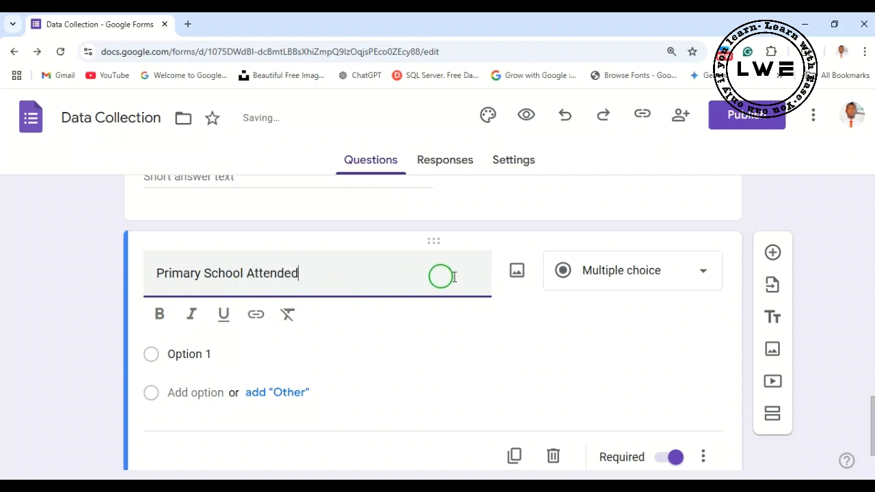
left_click(707, 281)
left_click(619, 142)
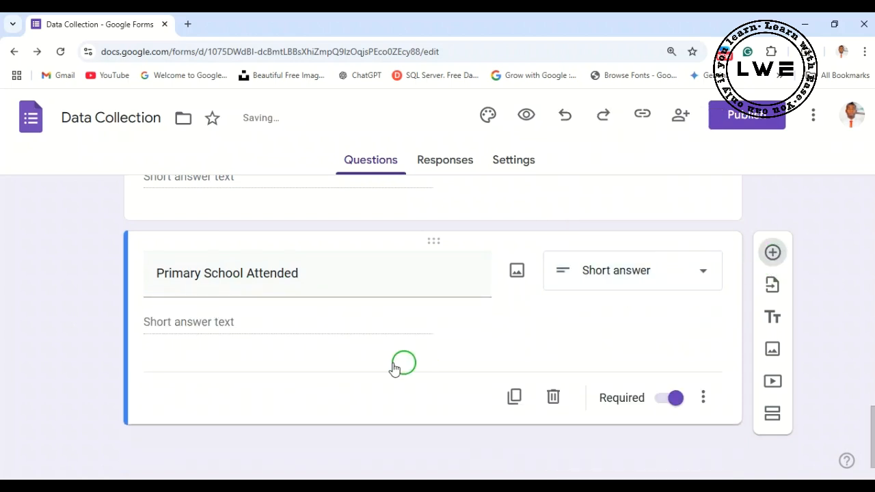
- Add a question below Primary School Attended and enter "Tertiary Instittution Attende" as its title
left_click(182, 282)
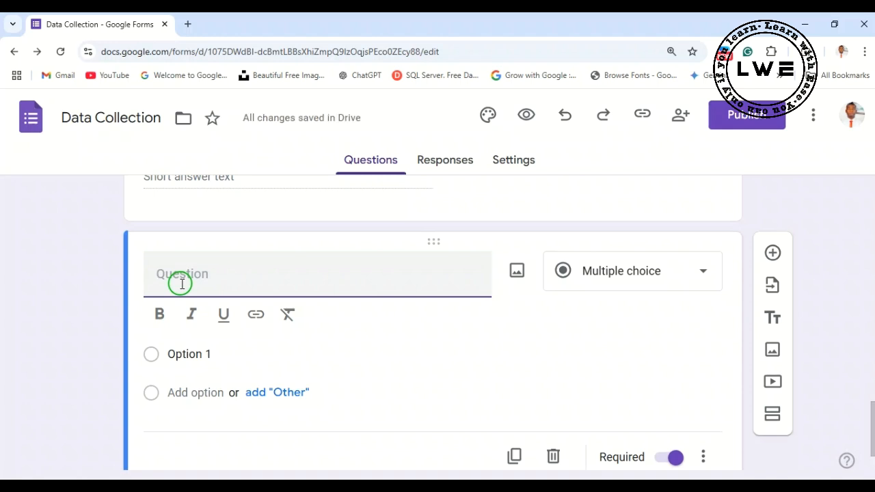
type("Tertiar")
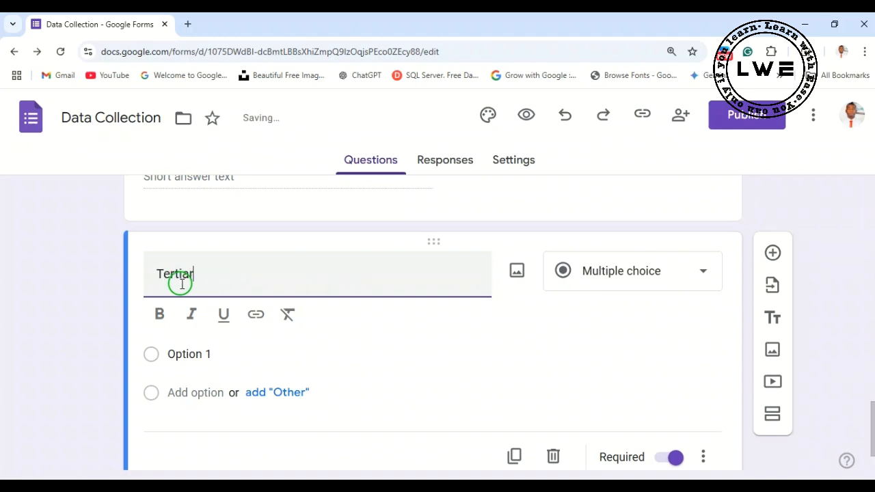
type("y Institt")
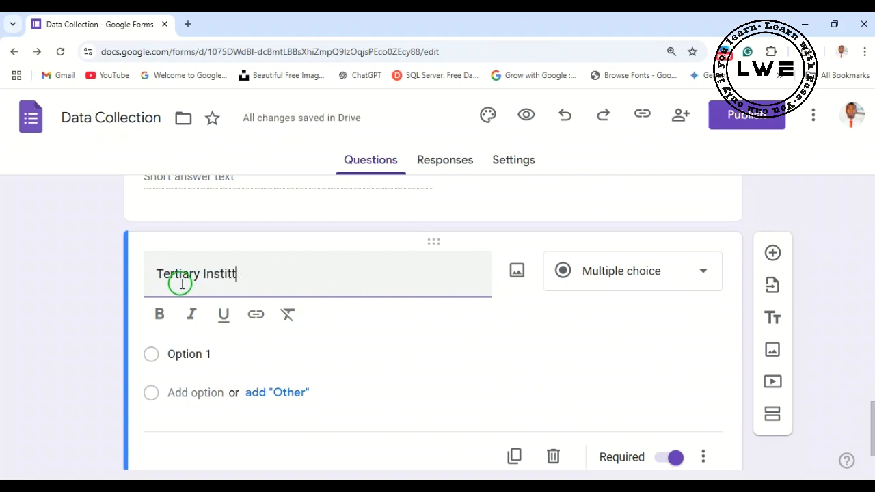
type("tution Attende")
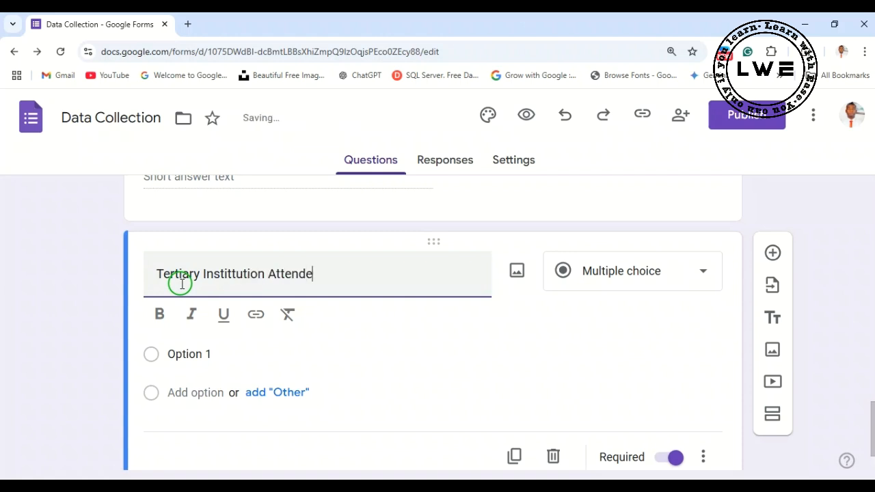
- Remove the mistyped ending of the last word in the tertiary institution question's title, back to "Att"
key("BackSpace")
key("BackSpace")
key("BackSpace")
type("d")
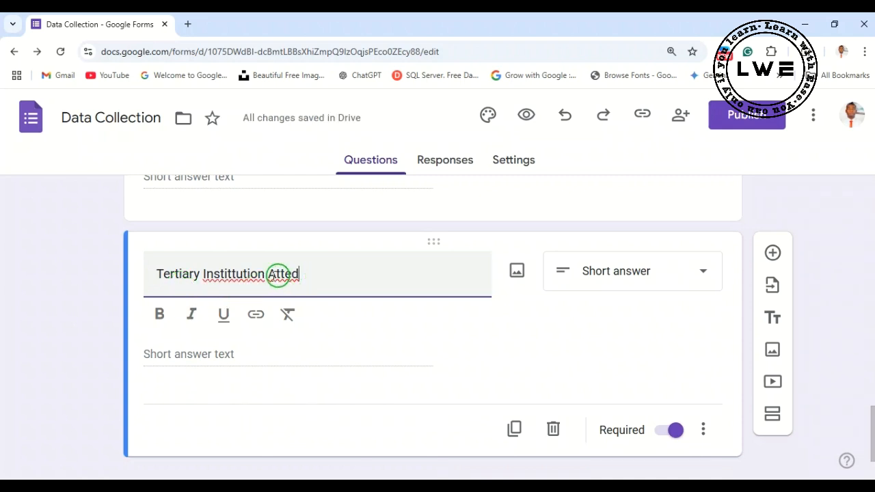
key("BackSpace")
key("BackSpace")
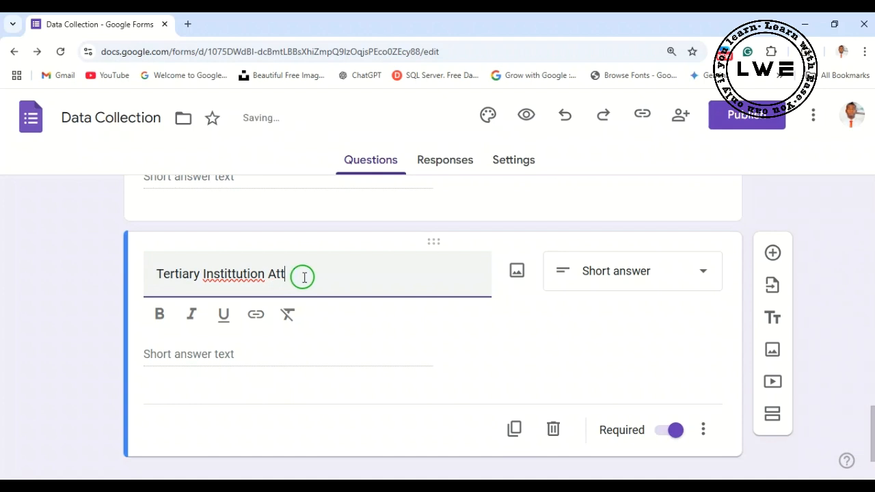
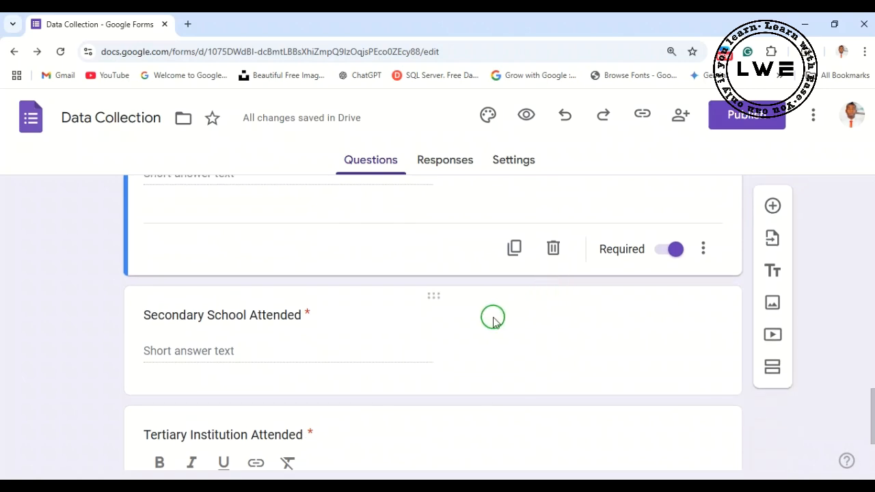
- Review the questions in both sections of the form, from the title to Tertiary Institution Attended
scroll(482, 328, "down", 3)
scroll(481, 333, "down", 1)
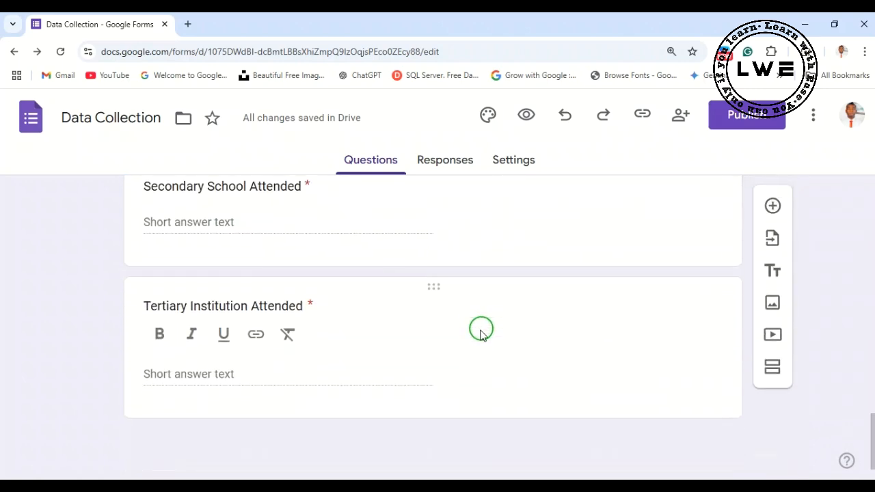
scroll(482, 331, "up", 6)
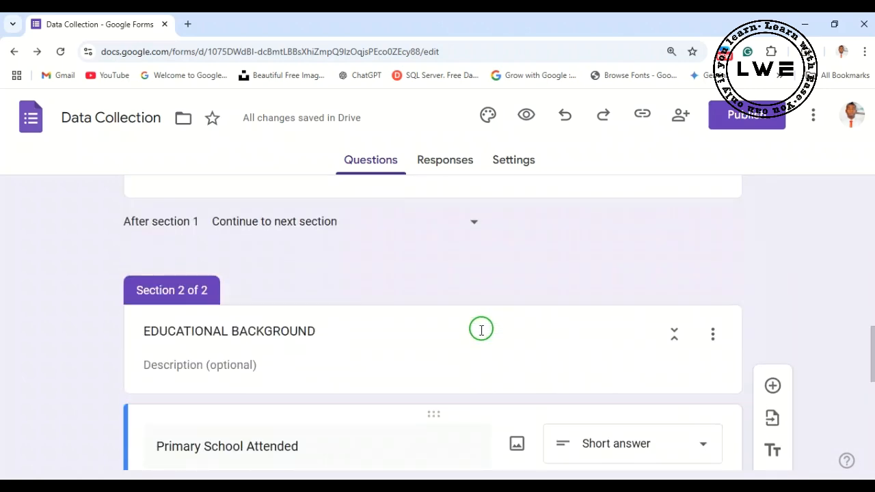
scroll(482, 331, "up", 6)
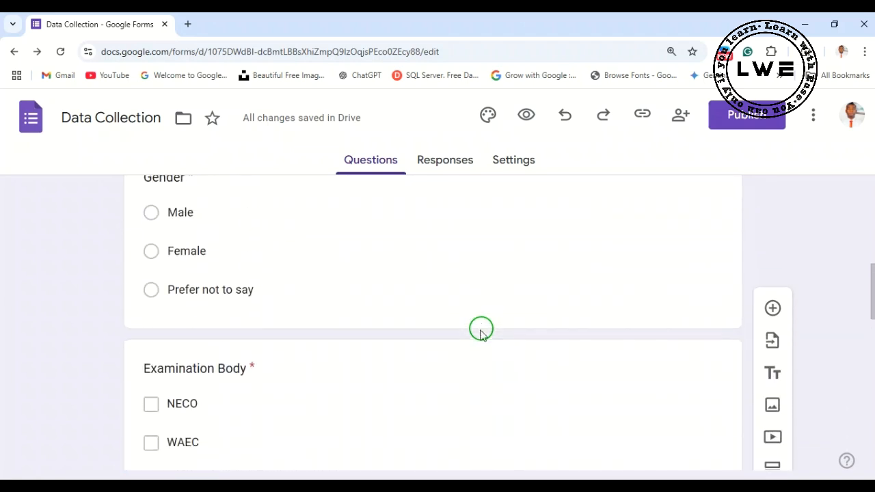
scroll(481, 333, "up", 5)
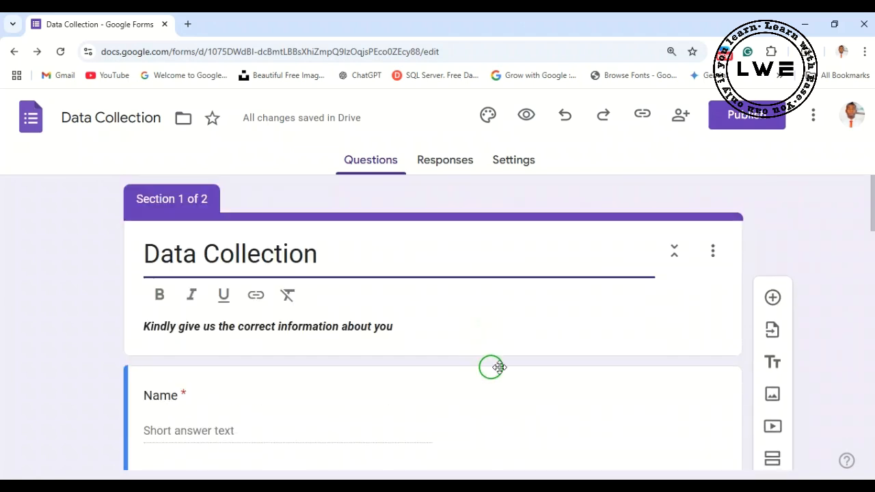
scroll(540, 376, "down", 15)
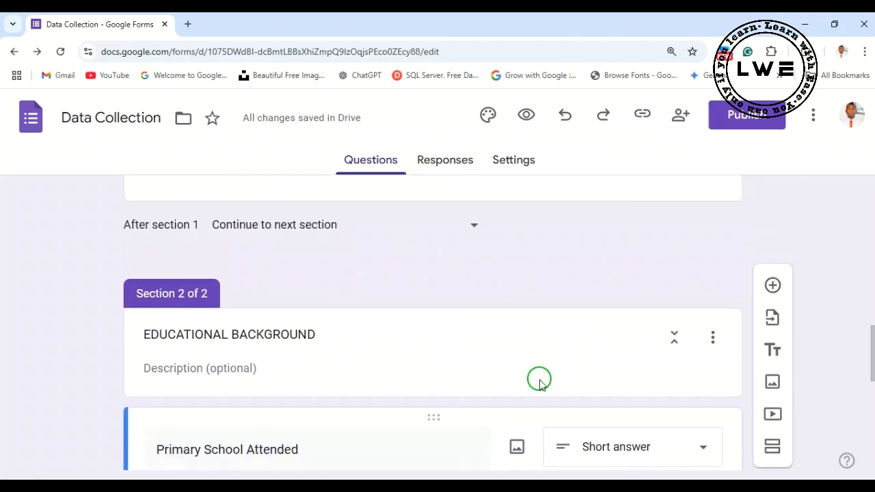
scroll(536, 384, "down", 3)
scroll(536, 384, "up", 7)
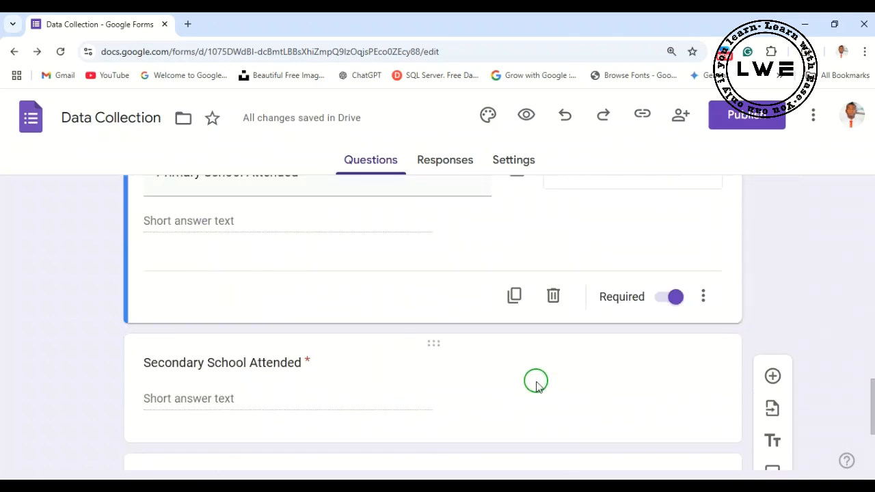
scroll(536, 381, "up", 10)
- Turn the form into a quiz in the form's settings
left_click(510, 162)
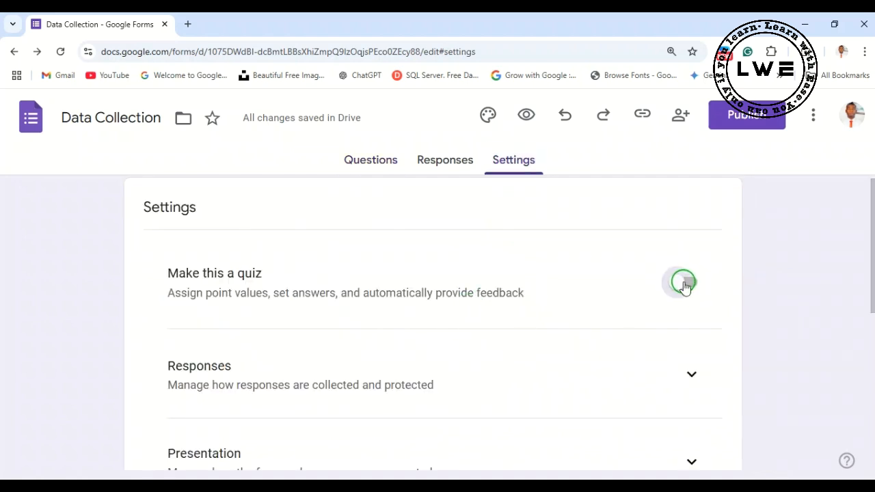
left_click(683, 283)
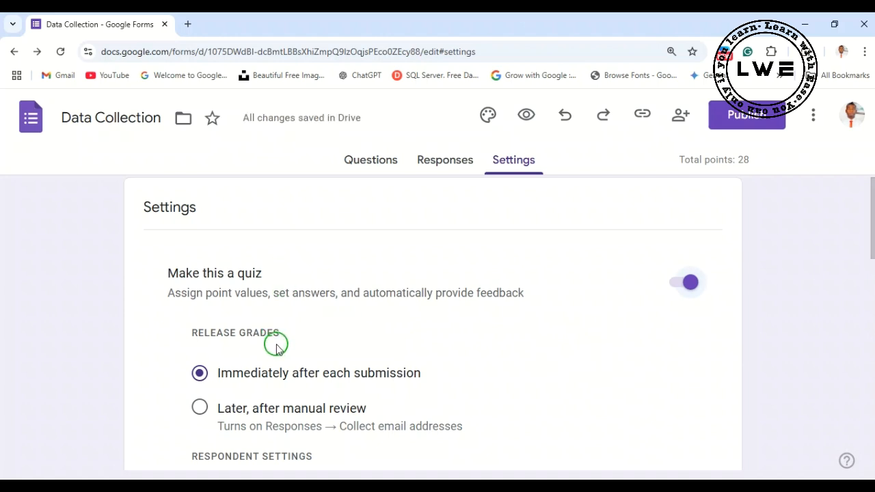
- Examine the quiz settings for releasing grades, respondent visibility and the default question point value
scroll(277, 347, "down", 1)
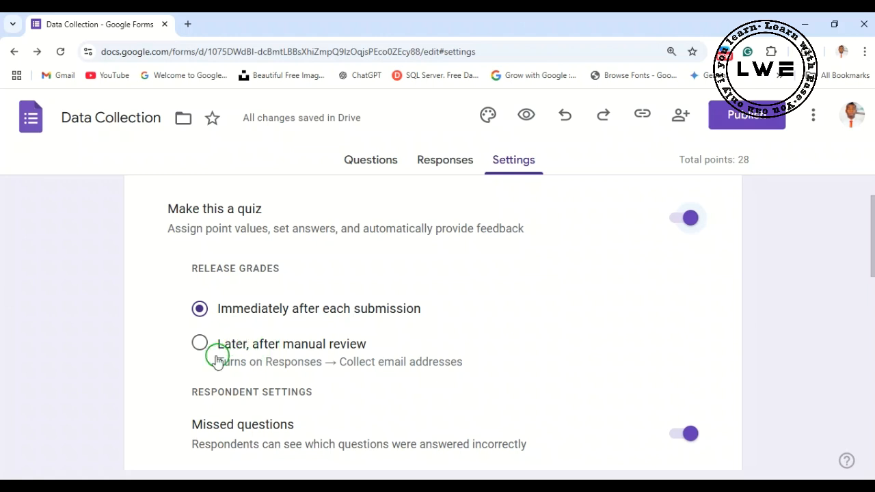
scroll(340, 388, "down", 1)
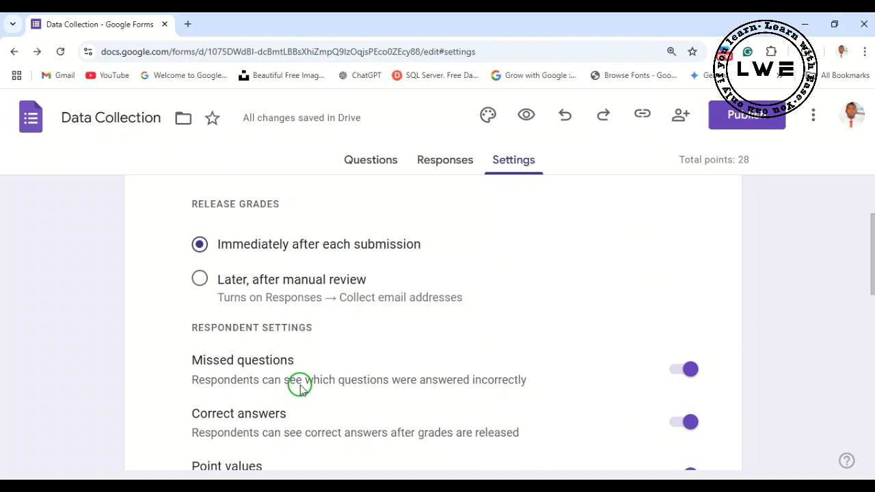
scroll(305, 379, "down", 1)
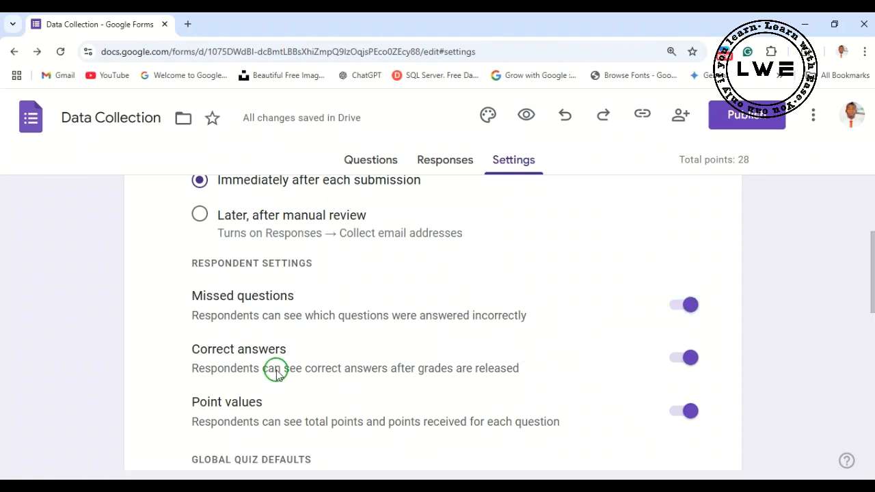
scroll(277, 370, "down", 1)
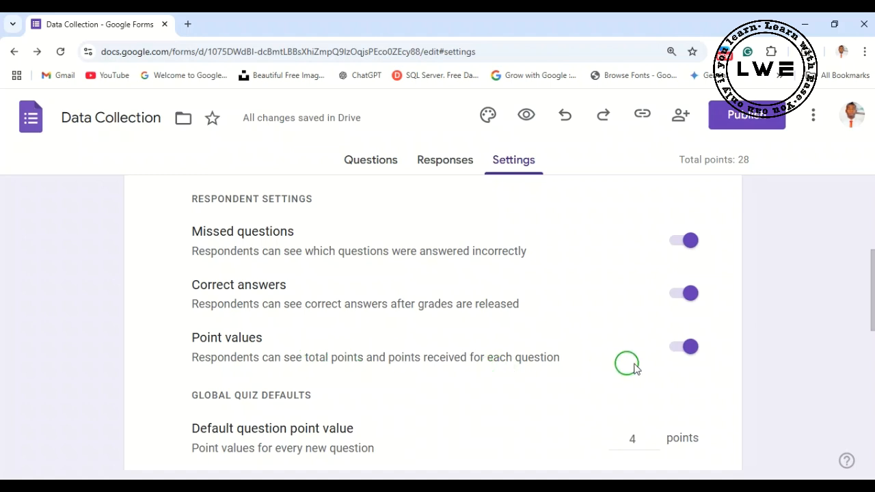
scroll(469, 391, "down", 1)
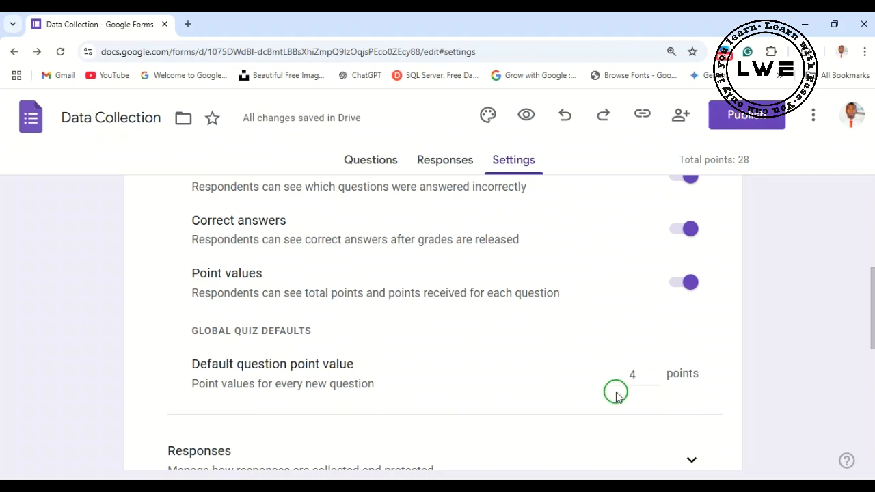
scroll(457, 379, "down", 1)
scroll(457, 375, "up", 5)
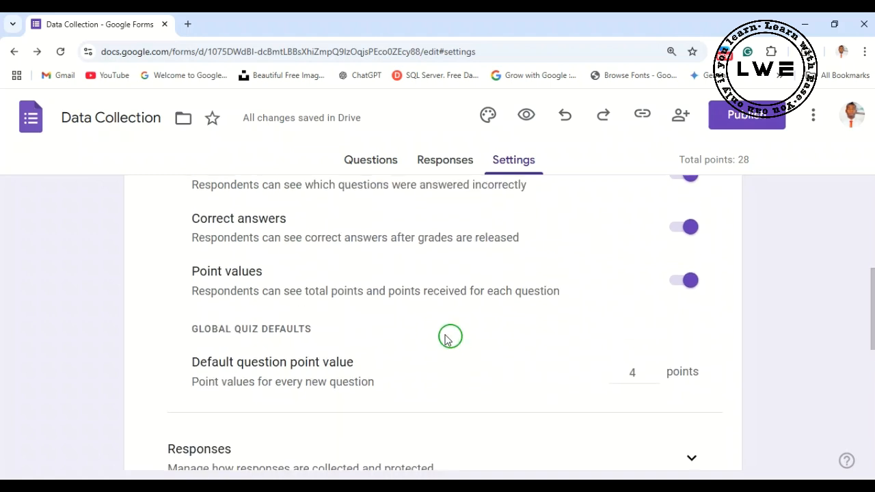
scroll(468, 322, "up", 1)
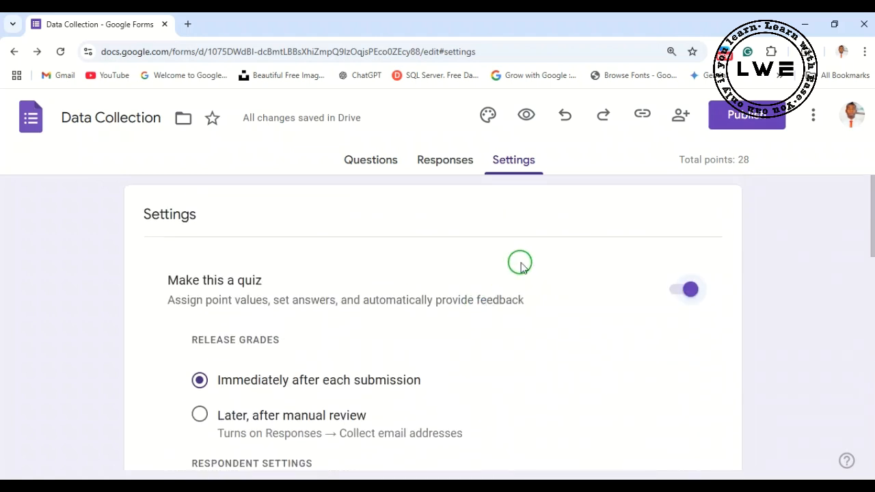
- Mark "Prefer not to say" as the correct answer in the Gender question's answer key
left_click(381, 163)
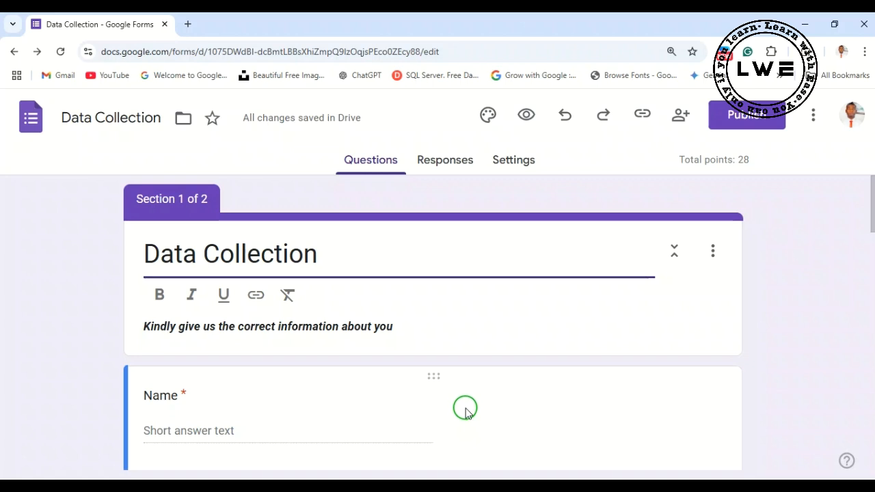
scroll(465, 410, "down", 2)
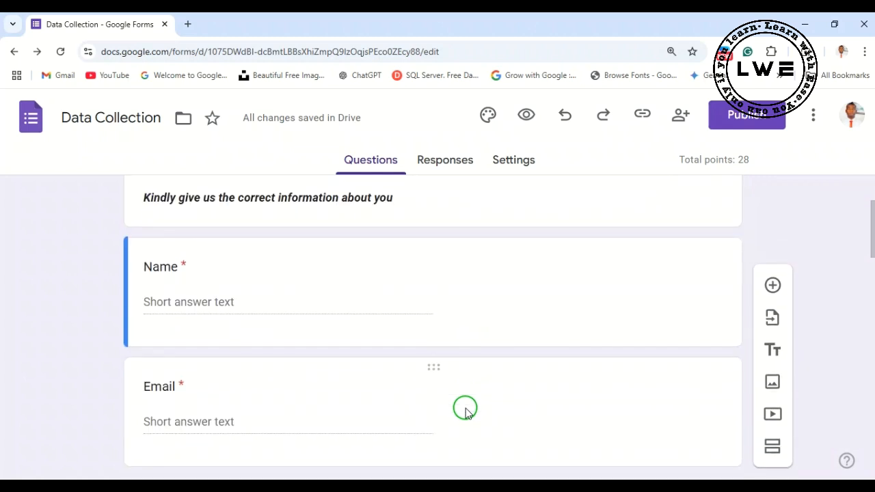
scroll(466, 410, "down", 3)
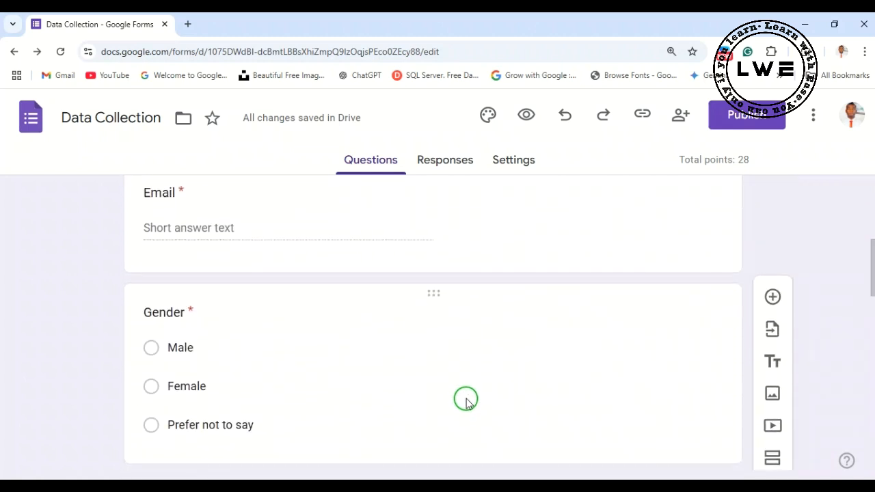
scroll(465, 402, "down", 1)
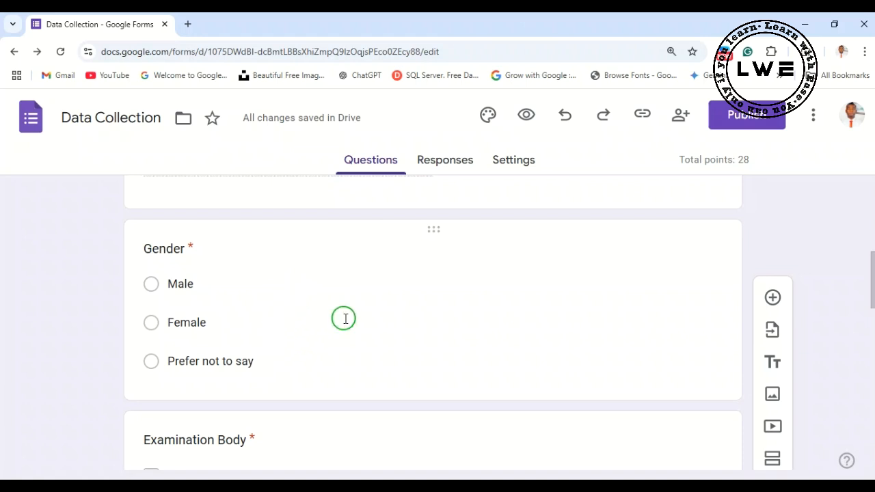
left_click(457, 367)
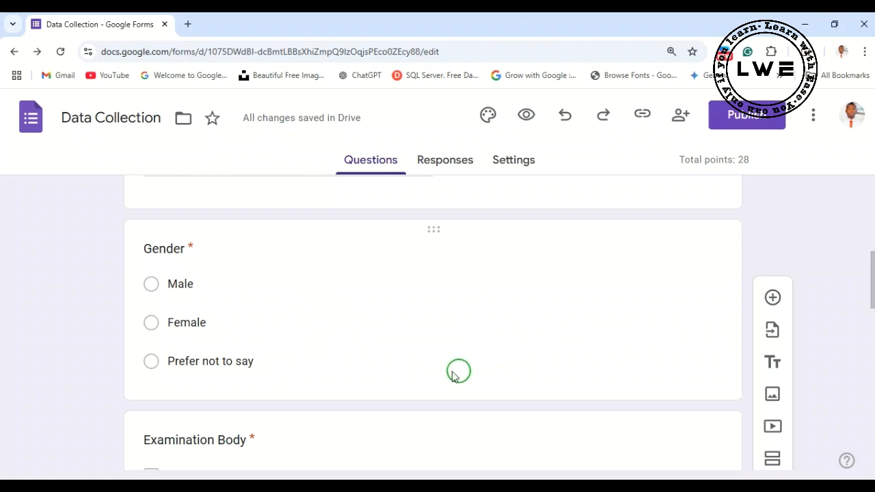
scroll(418, 261, "down", 1)
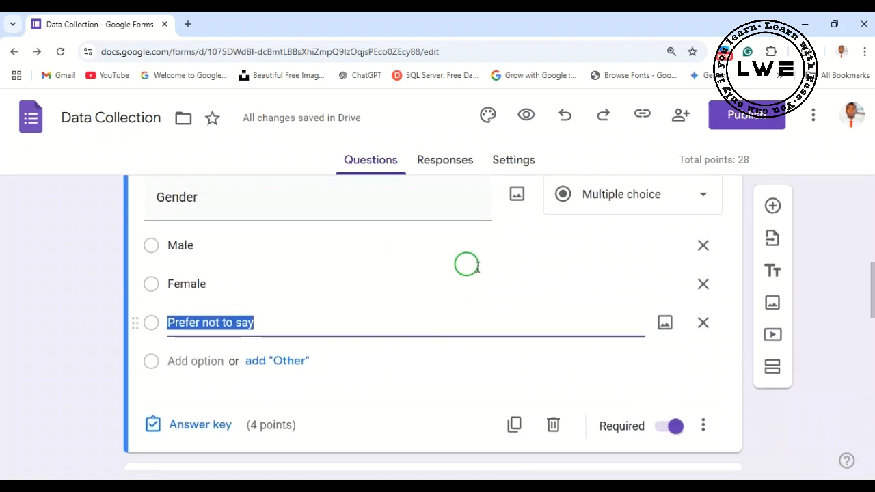
left_click(209, 430)
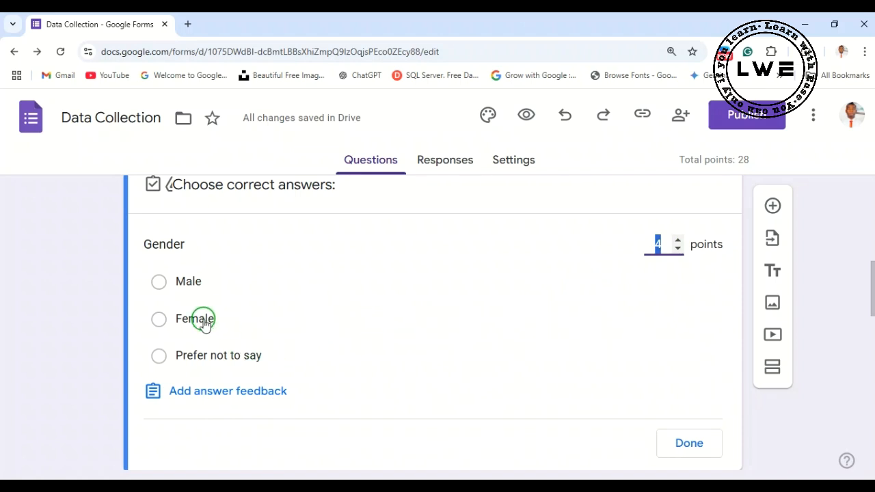
left_click(214, 359)
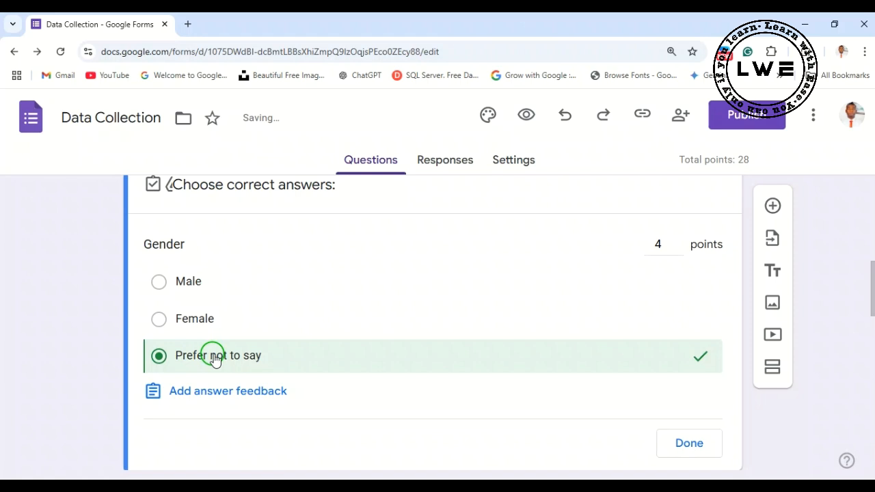
left_click(656, 445)
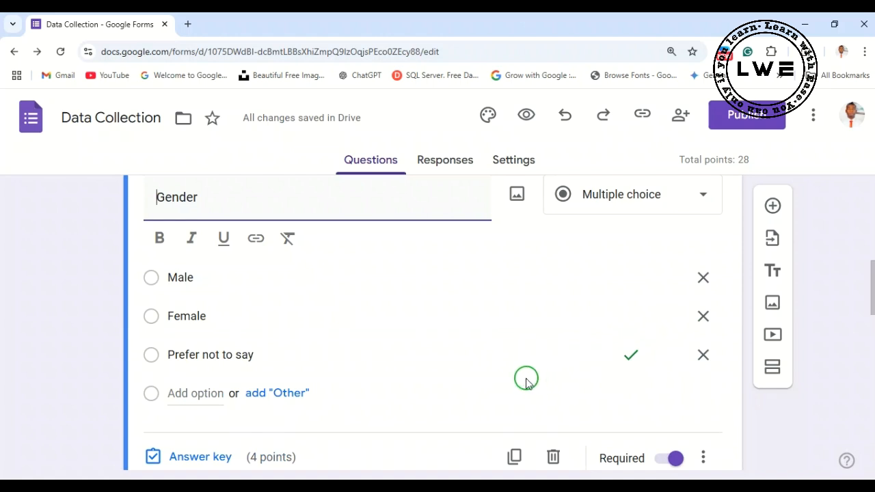
- Set the Gender question's value to 2 points in its answer key
scroll(512, 352, "down", 1)
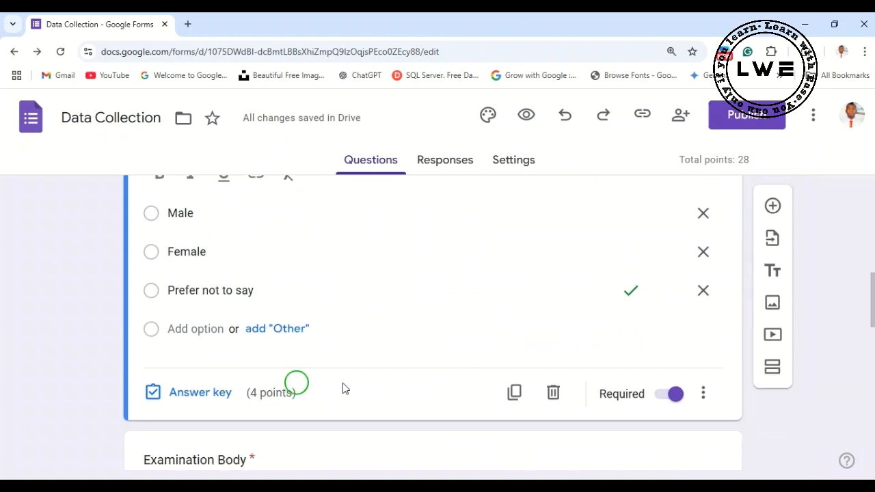
scroll(443, 288, "up", 1)
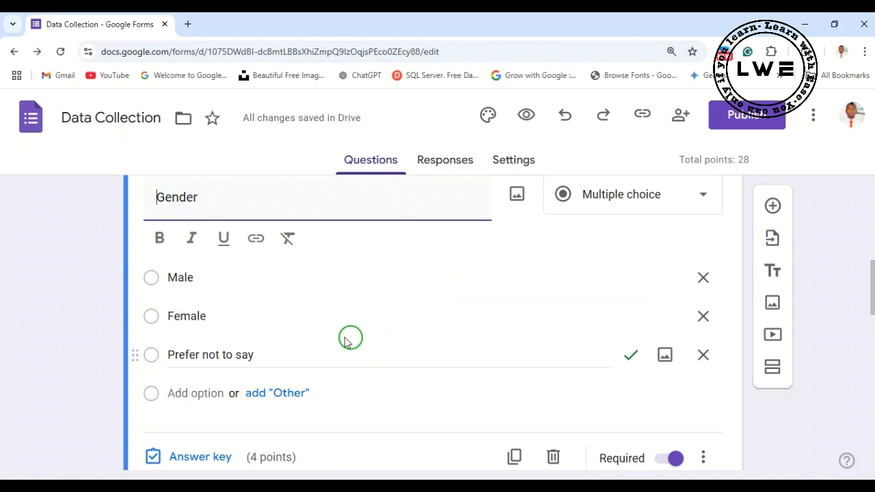
scroll(293, 376, "down", 1)
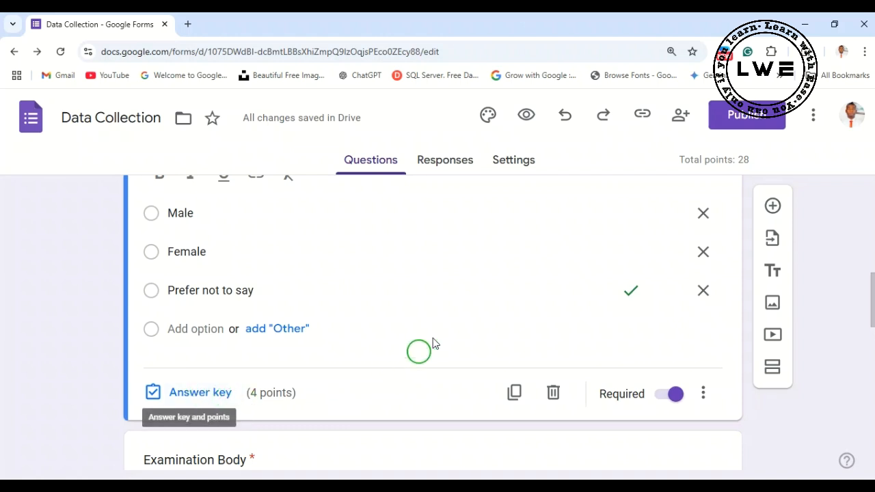
left_click(198, 395)
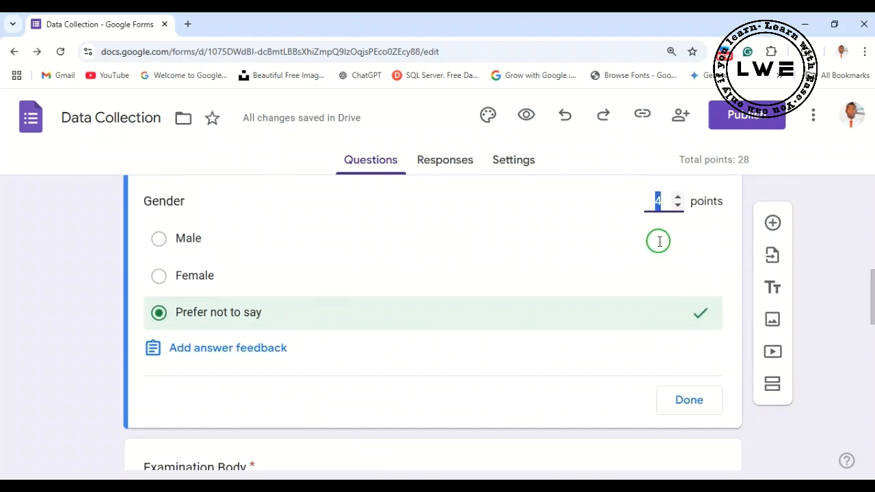
left_click(677, 254)
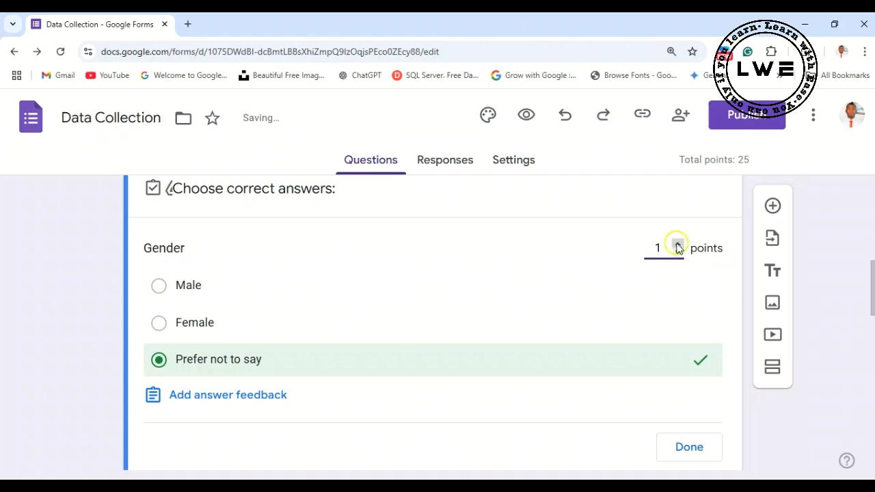
scroll(488, 360, "down", 1)
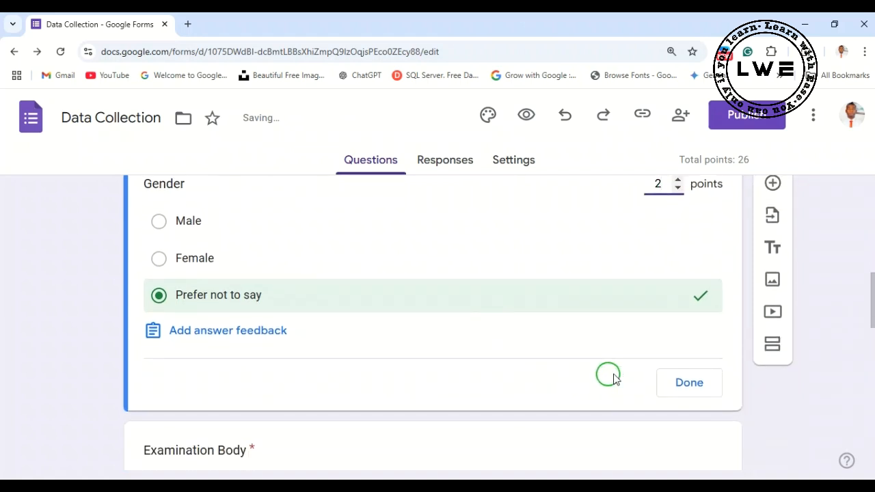
left_click(670, 381)
- Set the Name question's value to 0 points in its answer key
scroll(471, 324, "up", 2)
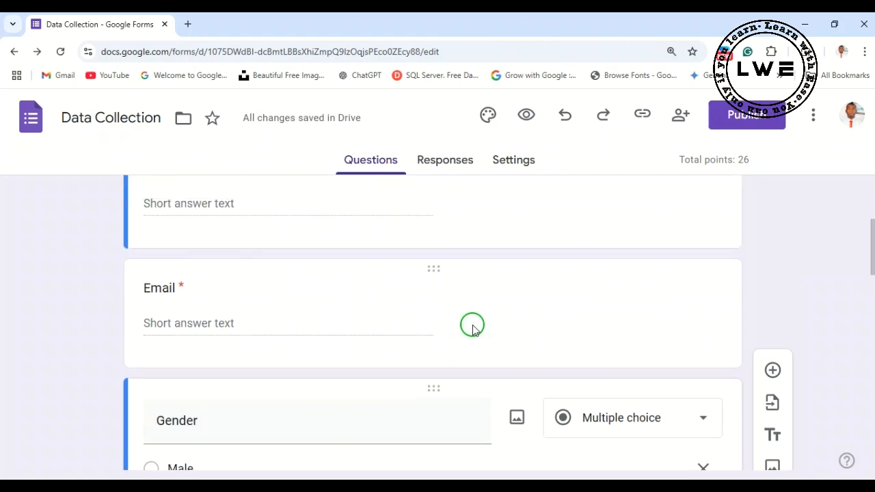
scroll(267, 298, "up", 3)
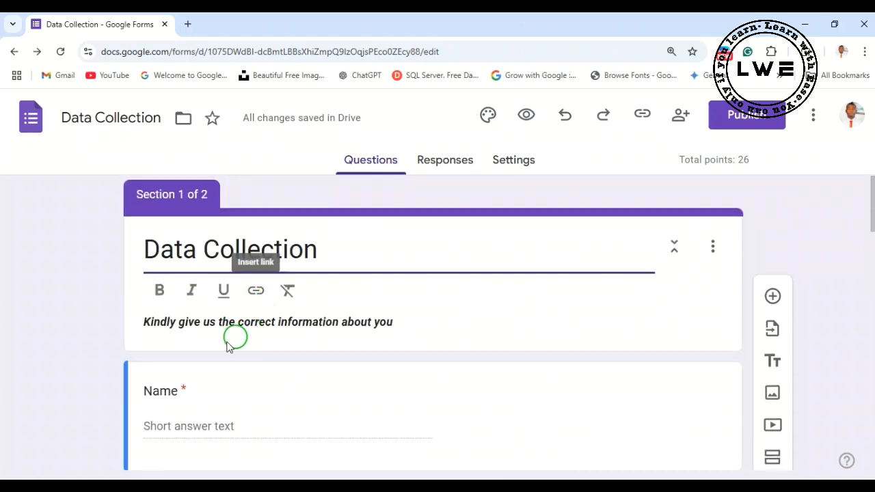
scroll(232, 348, "down", 1)
scroll(232, 361, "down", 2)
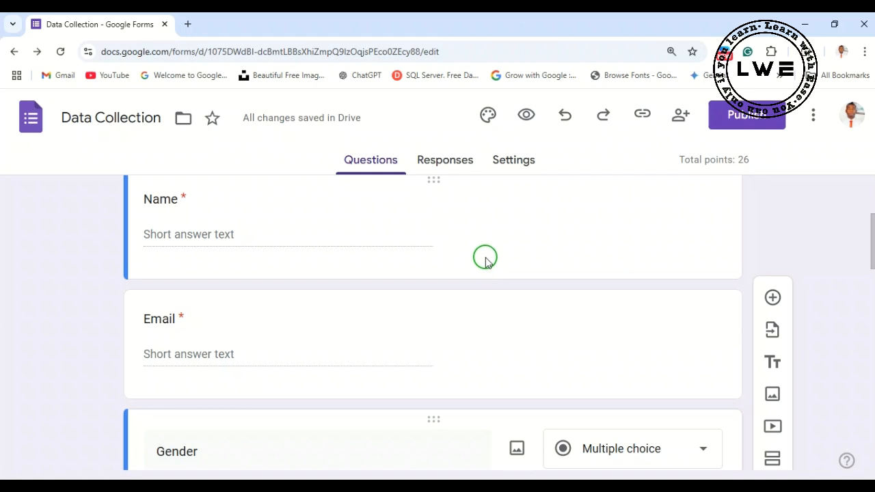
scroll(487, 264, "up", 1)
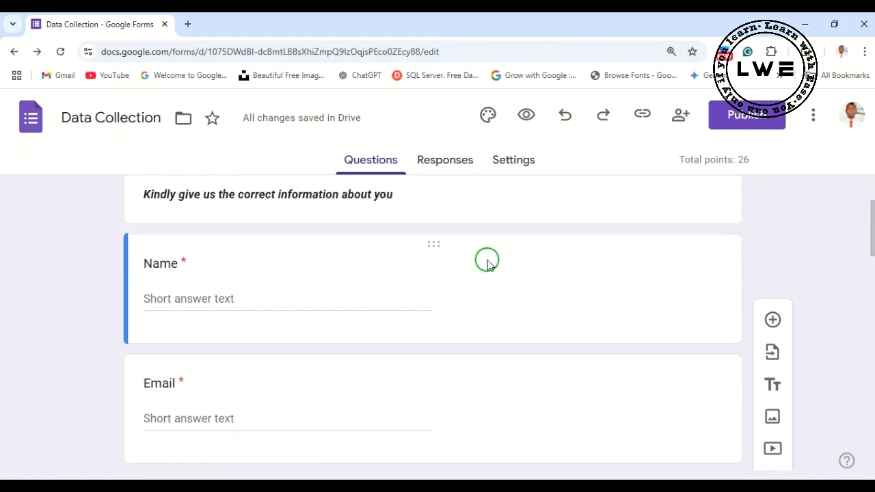
left_click(568, 319)
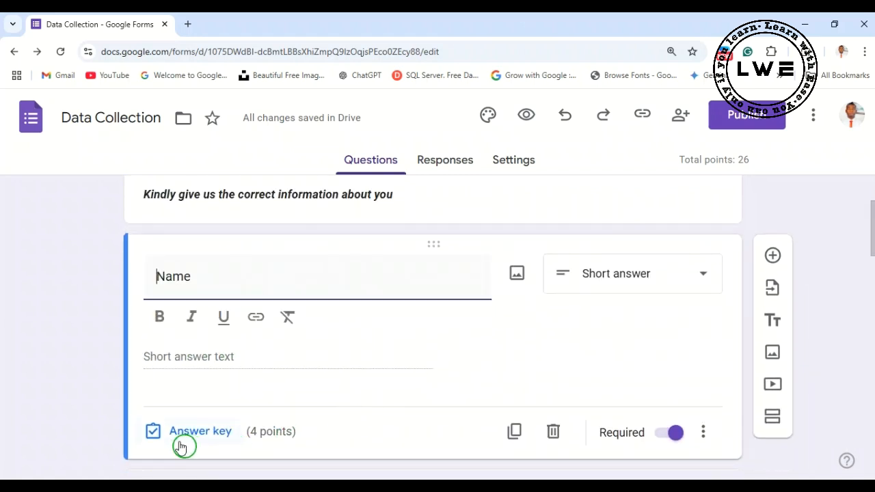
left_click(182, 432)
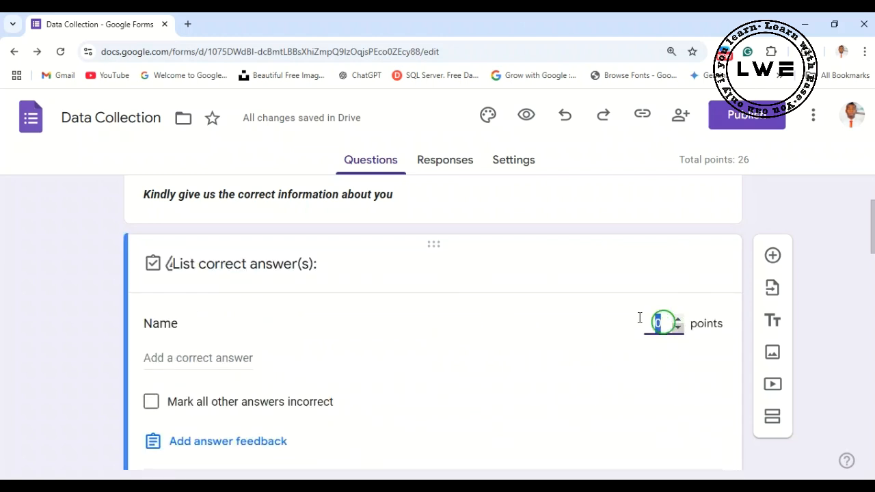
scroll(549, 359, "down", 2)
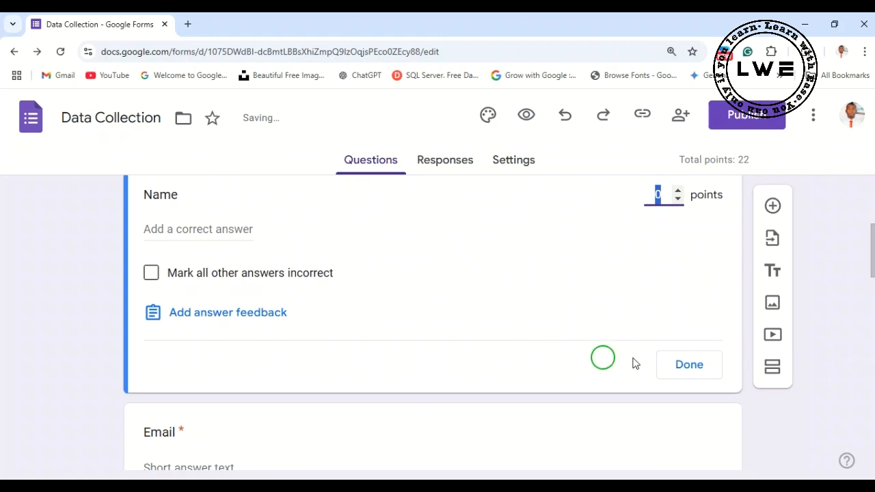
left_click(688, 364)
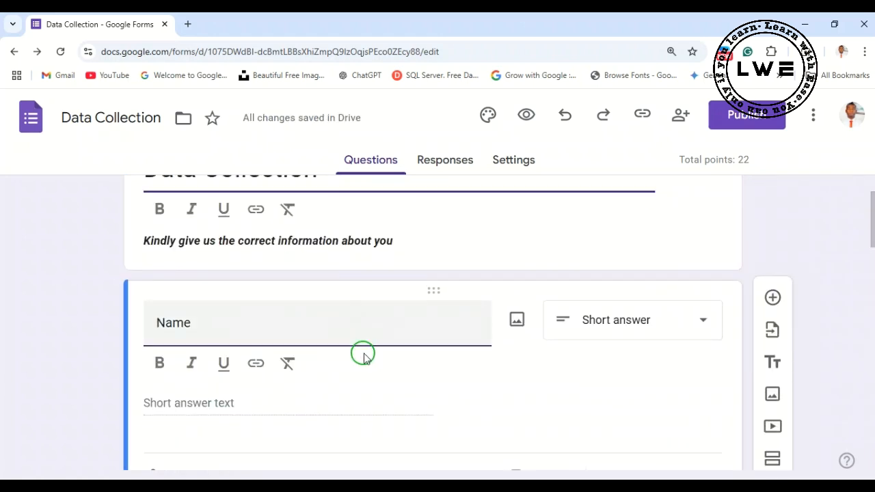
- Turn off the option that makes this form a quiz in the form's settings
scroll(424, 344, "down", 6)
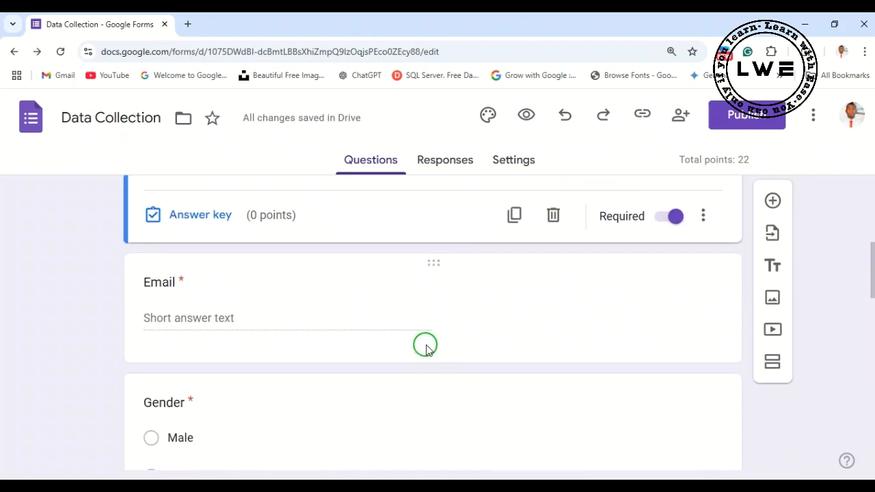
scroll(425, 345, "down", 5)
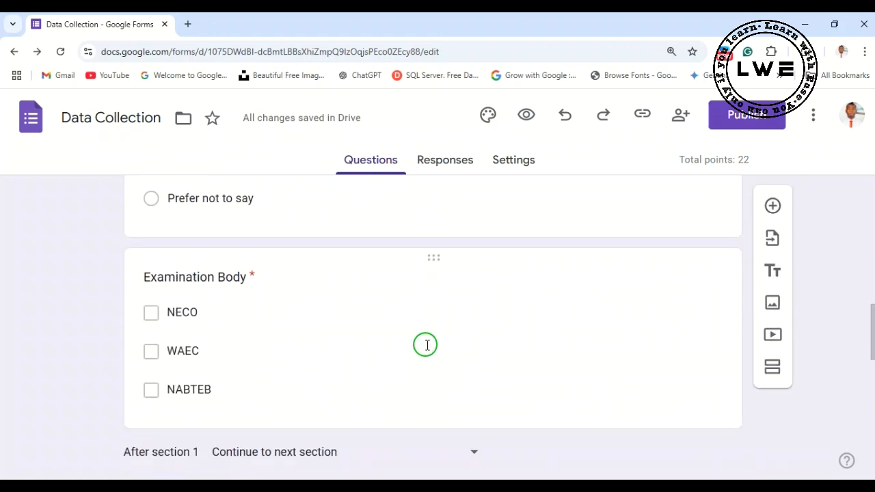
scroll(426, 346, "up", 4)
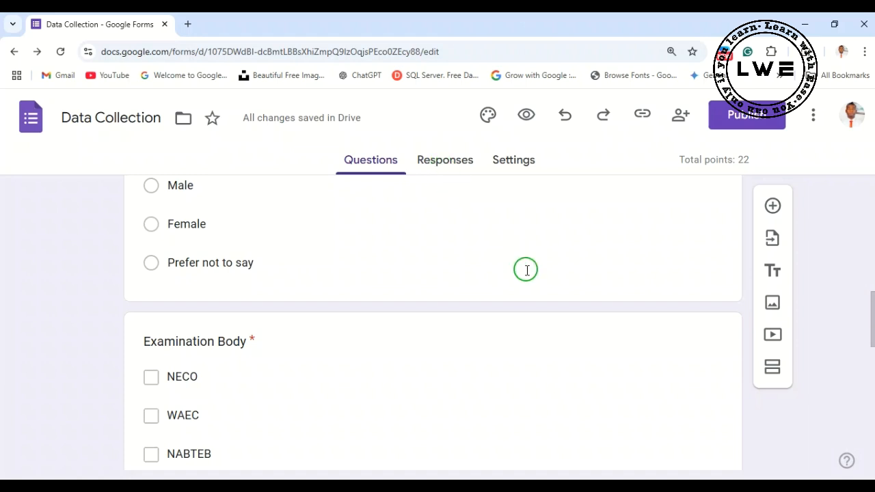
scroll(524, 267, "up", 10)
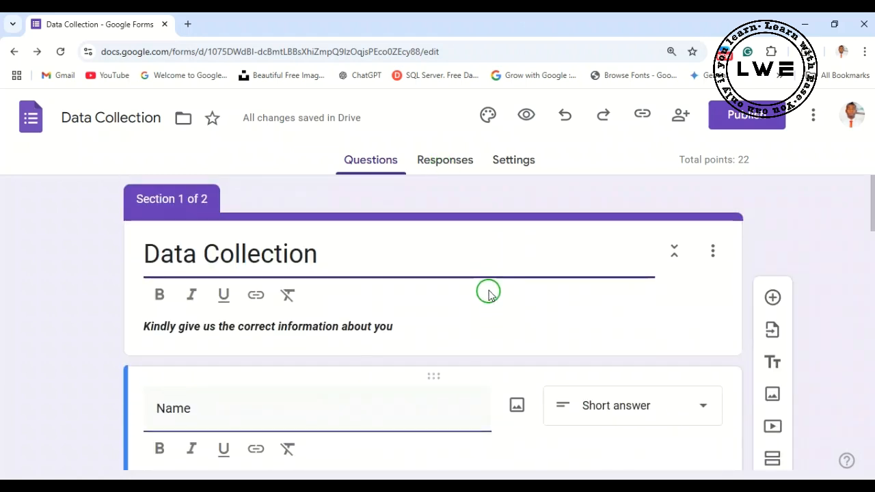
left_click(516, 162)
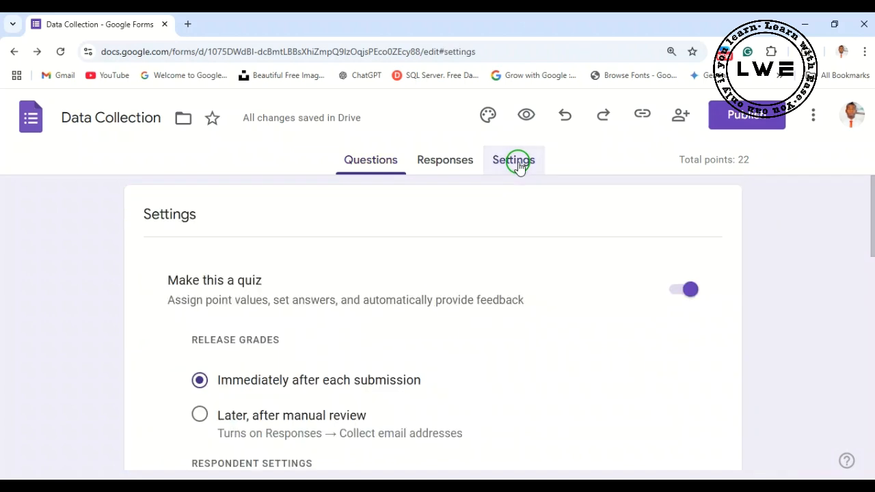
left_click(681, 291)
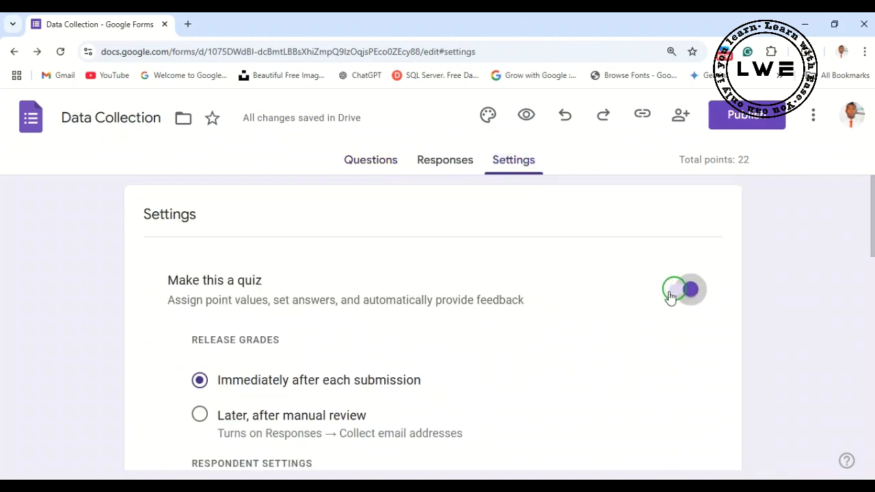
- Expand the Responses settings and set the collection of email addresses to Verified
scroll(455, 327, "down", 2)
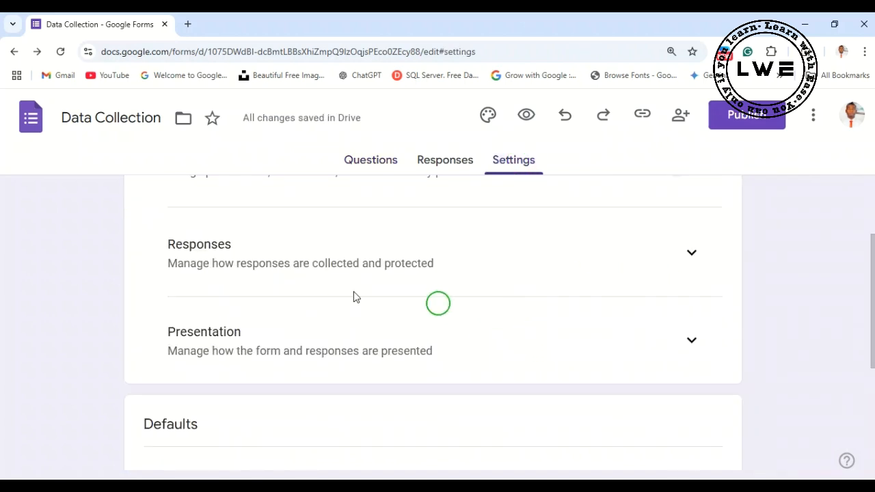
scroll(463, 279, "up", 1)
scroll(463, 284, "down", 1)
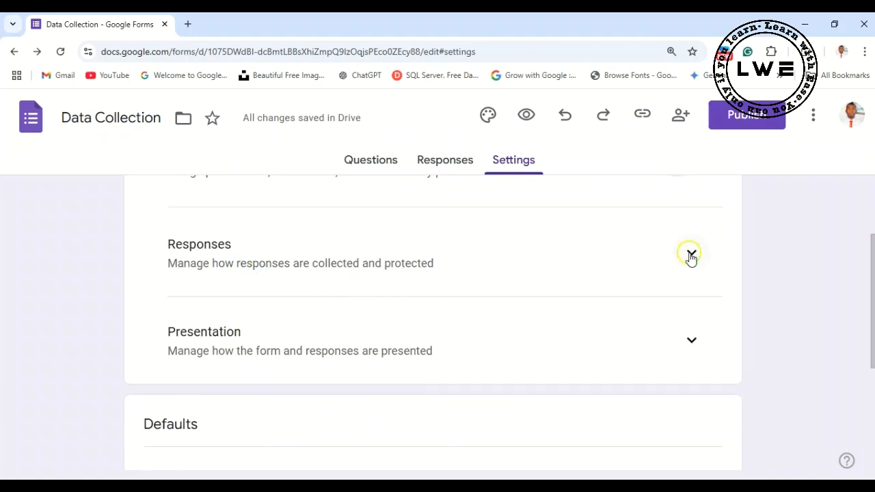
left_click(689, 255)
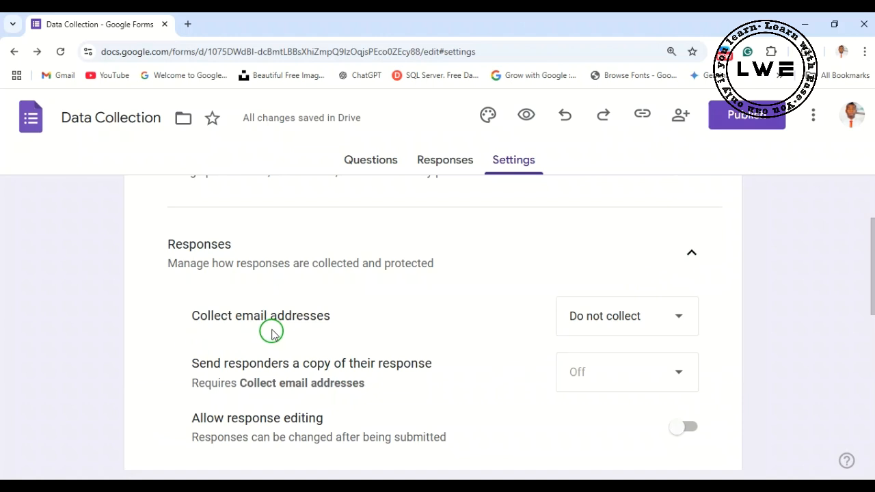
left_click(675, 317)
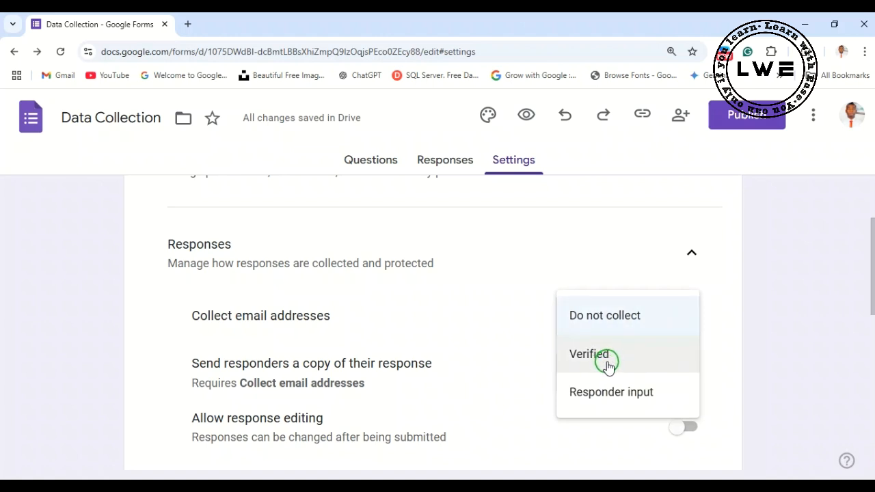
left_click(491, 307)
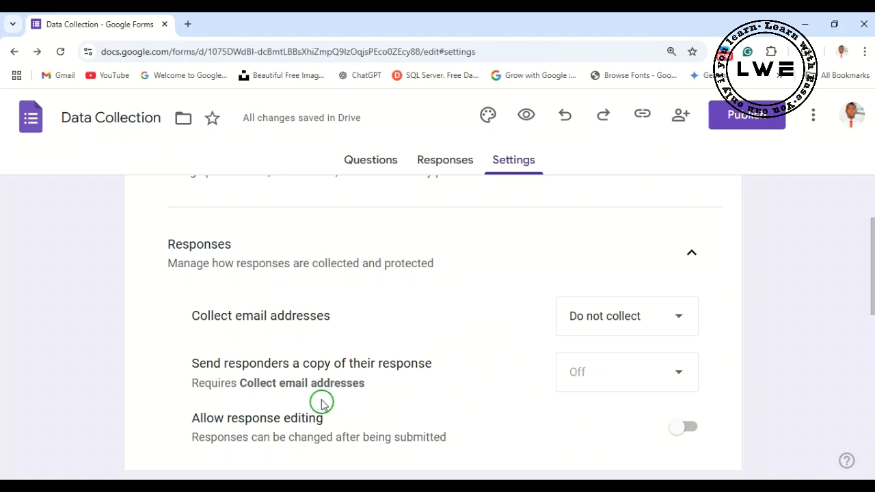
scroll(256, 330, "down", 1)
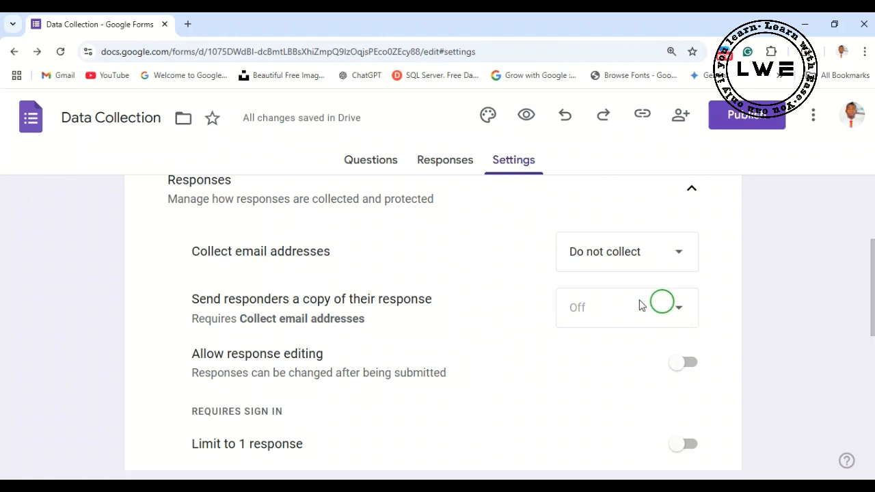
left_click(678, 253)
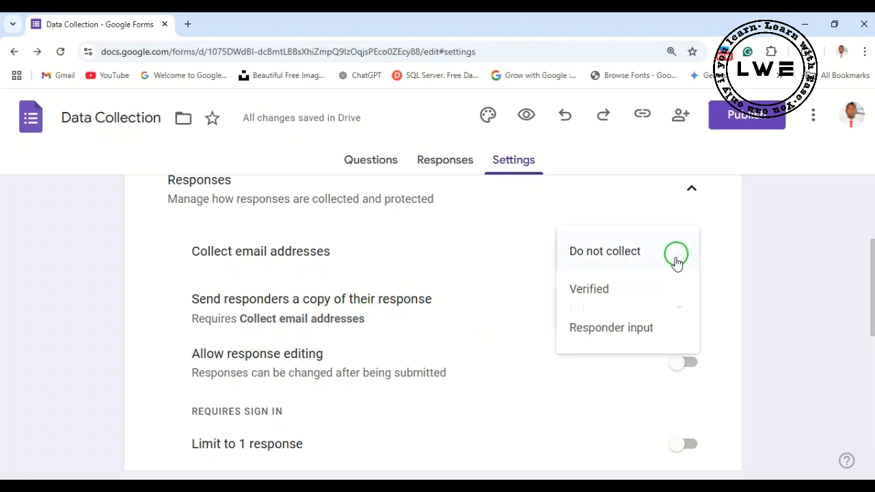
left_click(641, 293)
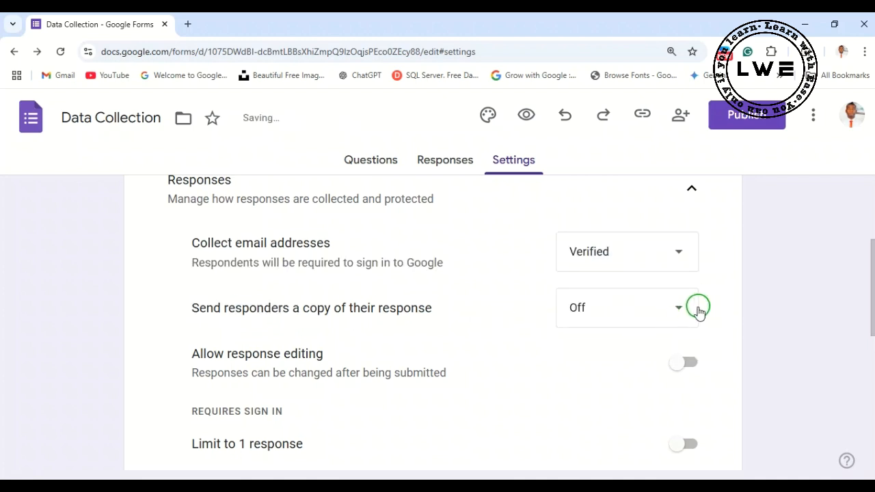
- Review the options for sending responders a copy of their response, and turn on the limit to 1 response
left_click(684, 312)
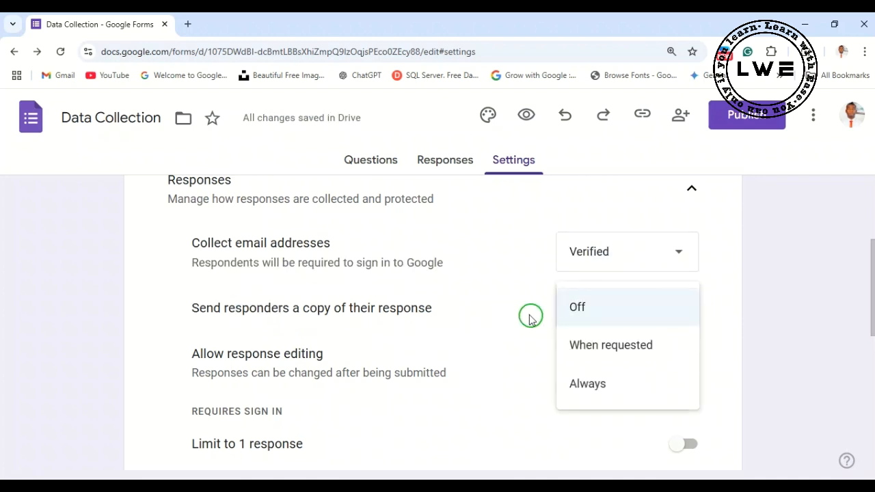
left_click(726, 356)
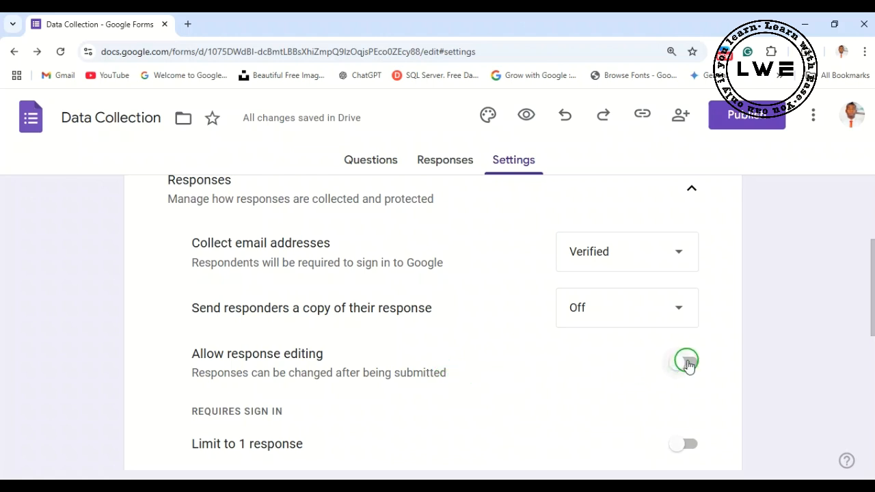
scroll(410, 395, "down", 1)
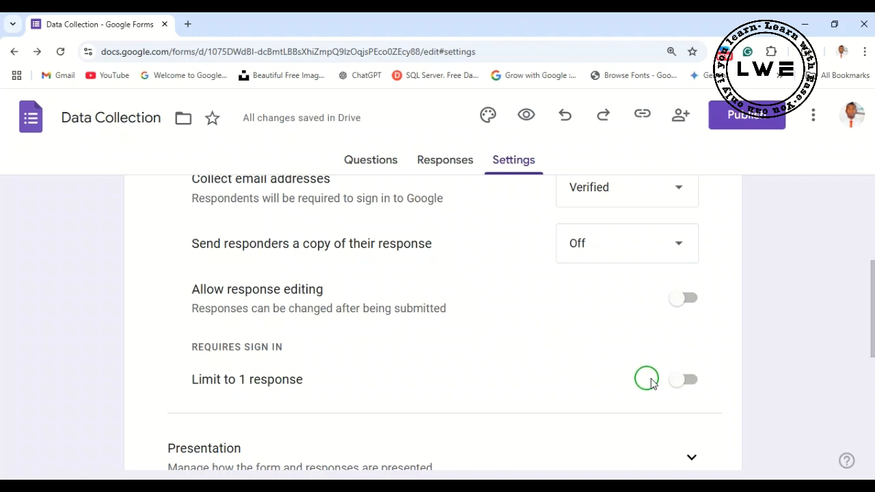
left_click(687, 381)
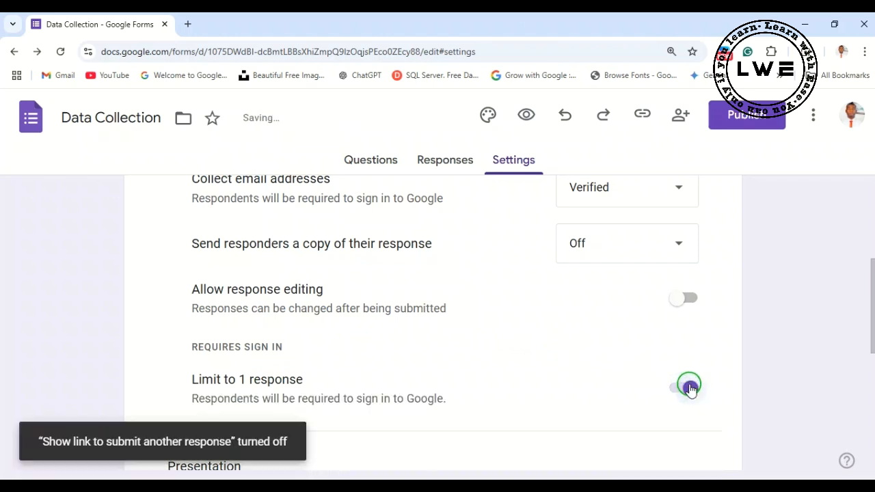
- Collapse the Responses settings and expand the Presentation settings
scroll(571, 349, "up", 1)
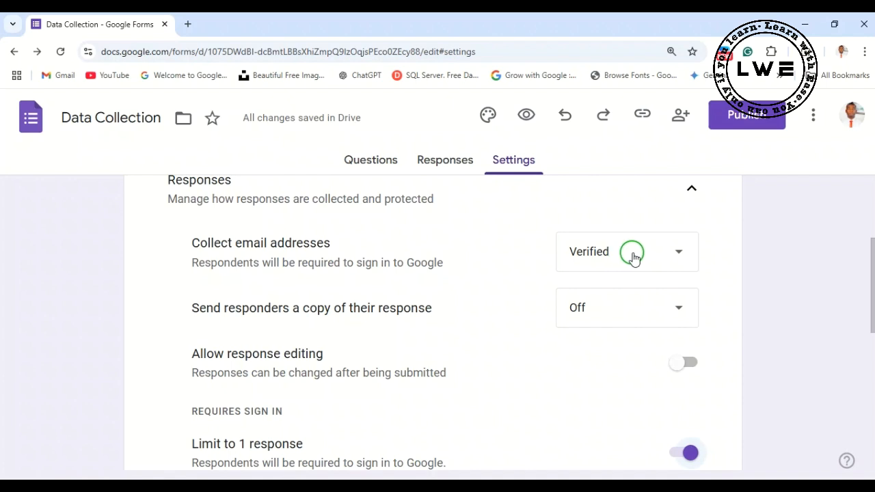
scroll(634, 258, "down", 2)
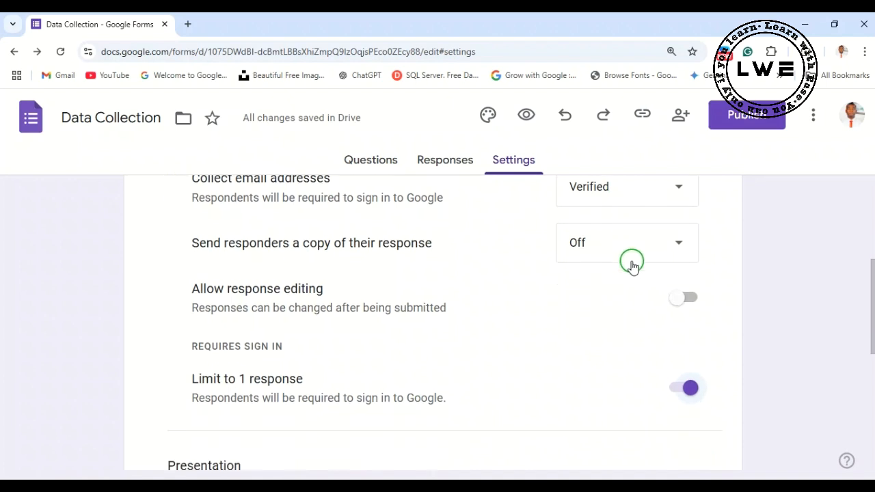
scroll(632, 263, "down", 2)
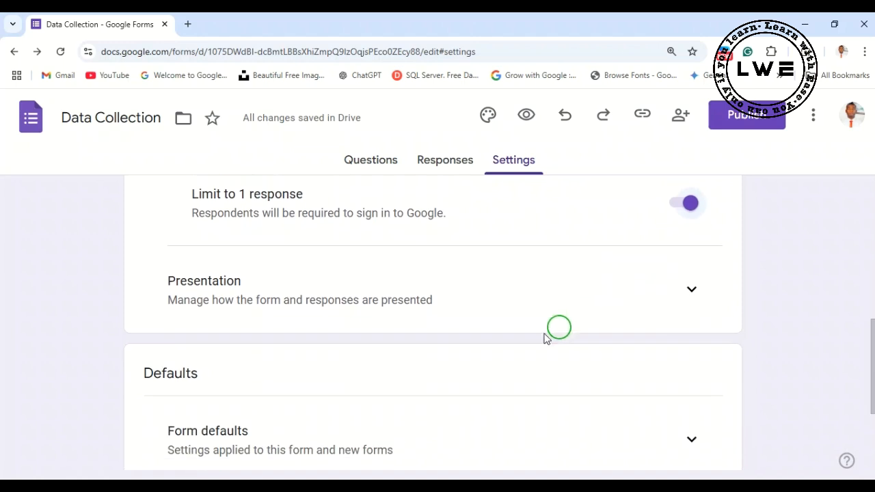
scroll(682, 284, "up", 6)
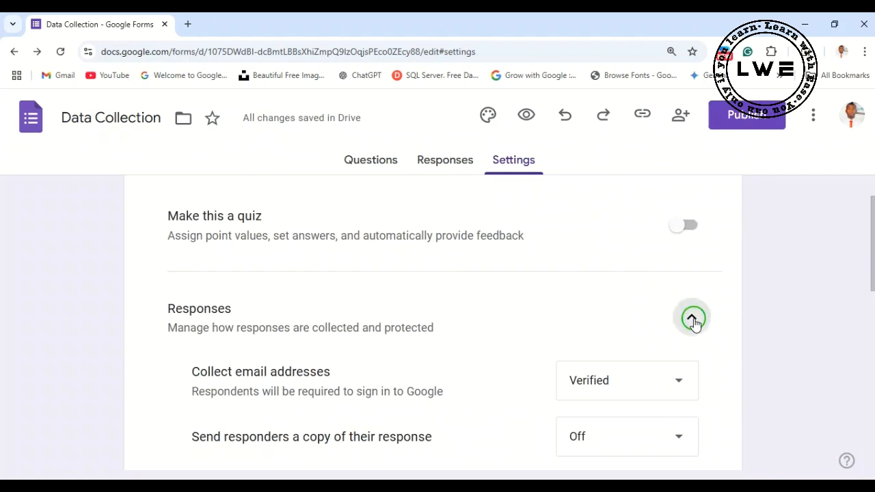
left_click(691, 321)
scroll(629, 356, "down", 1)
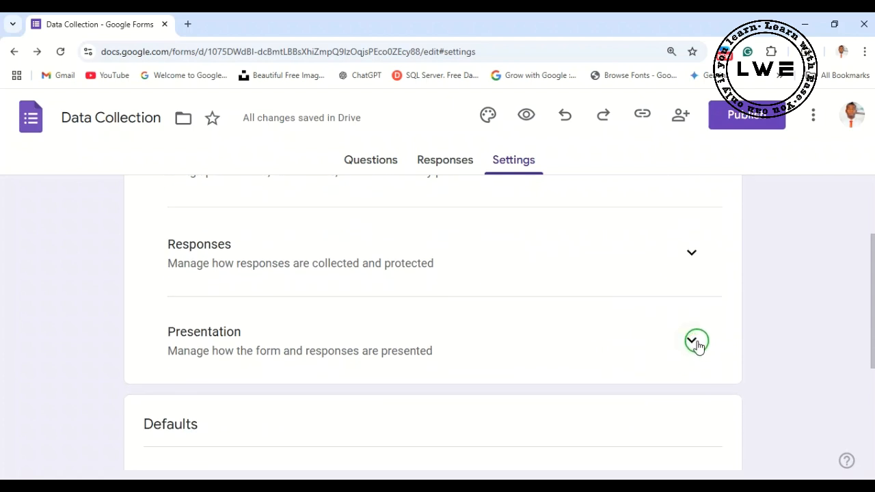
left_click(691, 346)
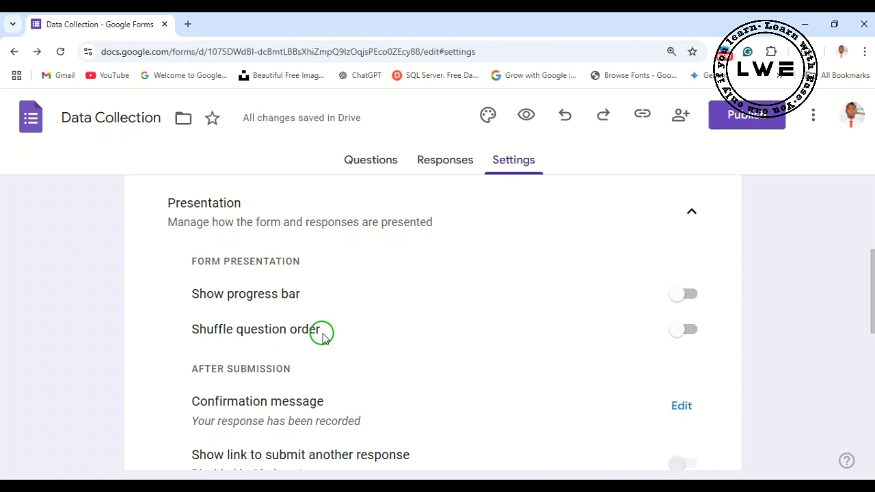
- Change the confirmation message shown after submission to "Thank you for your responses" and save it
scroll(323, 336, "down", 1)
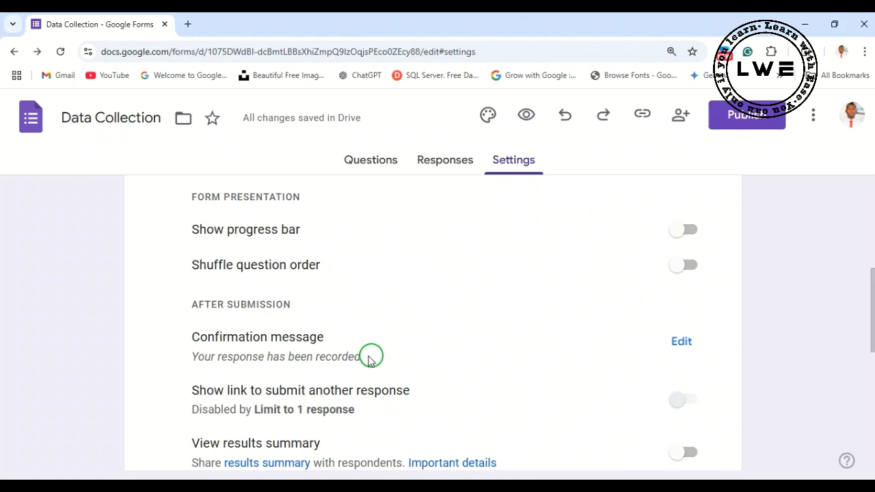
left_click(682, 341)
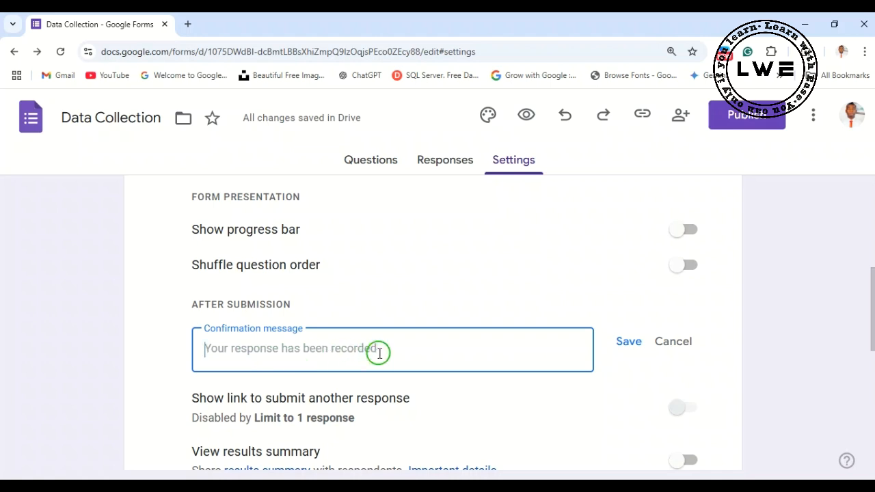
type("We")
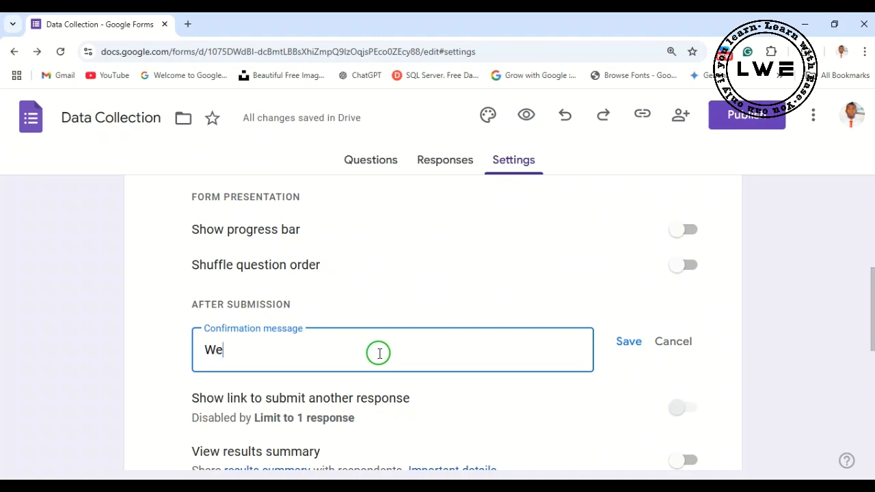
key("BackSpace")
key("BackSpace")
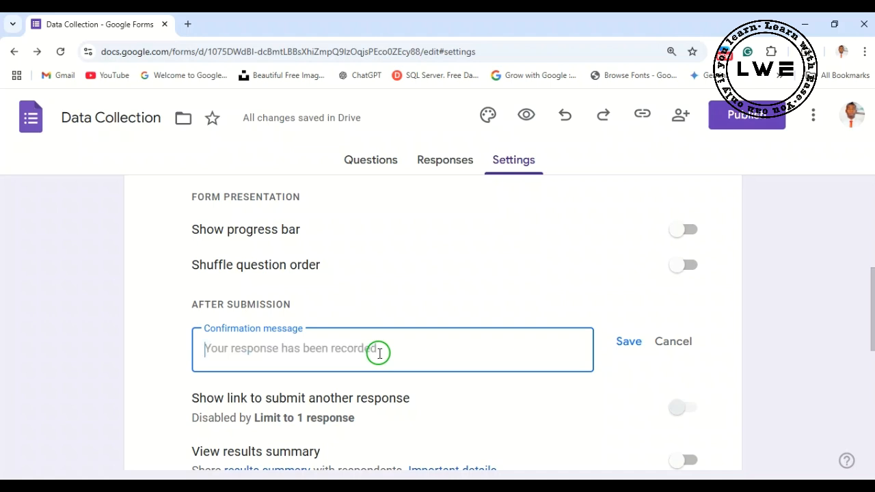
type("Thank you for your response")
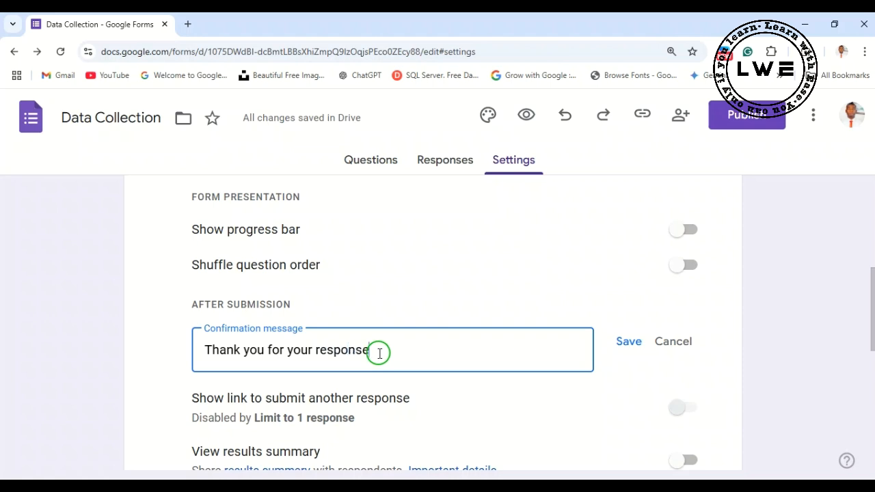
left_click(627, 341)
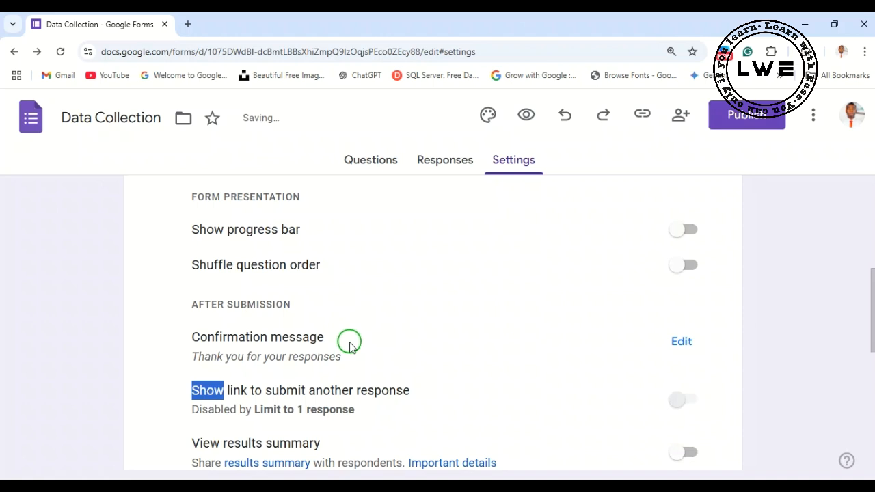
- Examine the remaining presentation settings for the resubmission link, results summary and autosave restriction
scroll(346, 345, "down", 1)
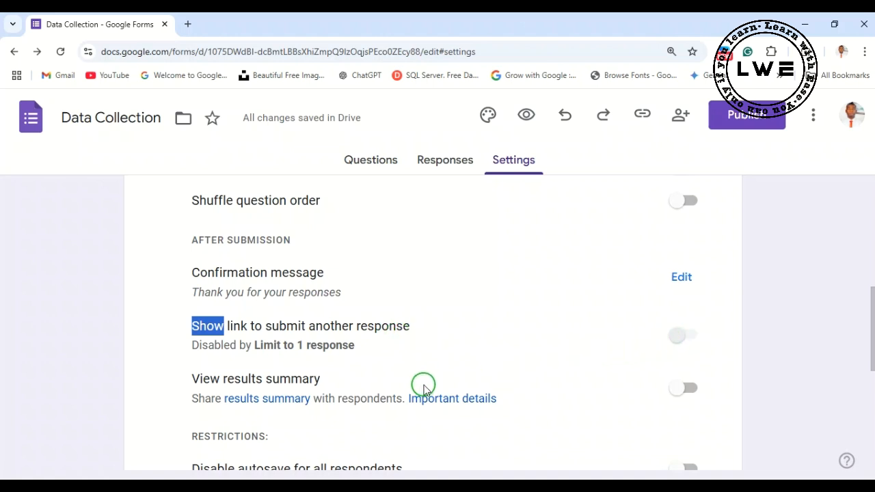
scroll(331, 369, "down", 1)
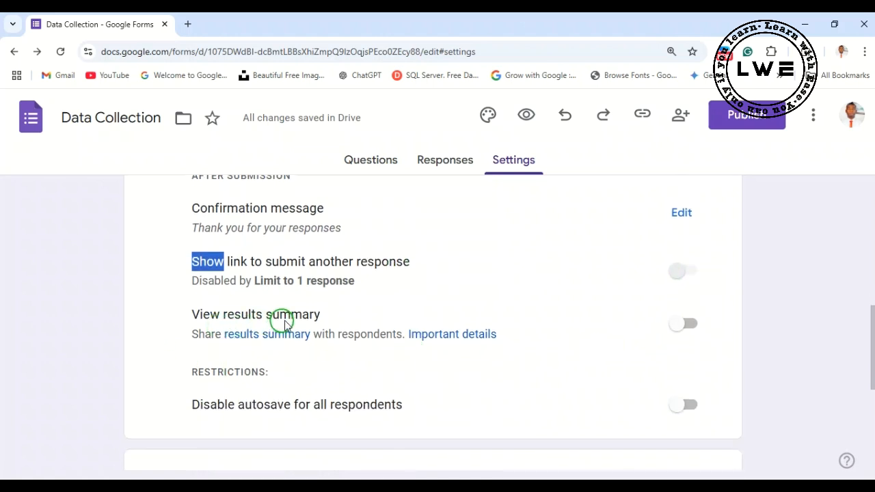
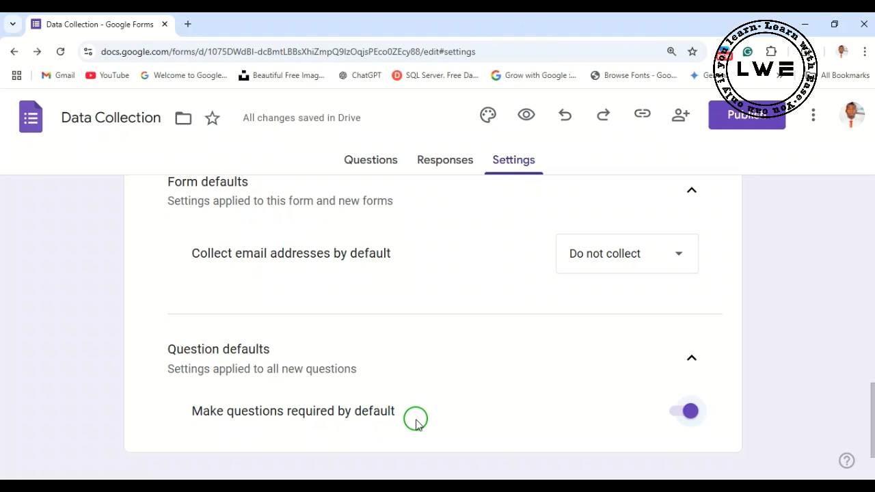
- Examine the form and question default settings, and return to the form's questions to look through them
scroll(419, 402, "up", 1)
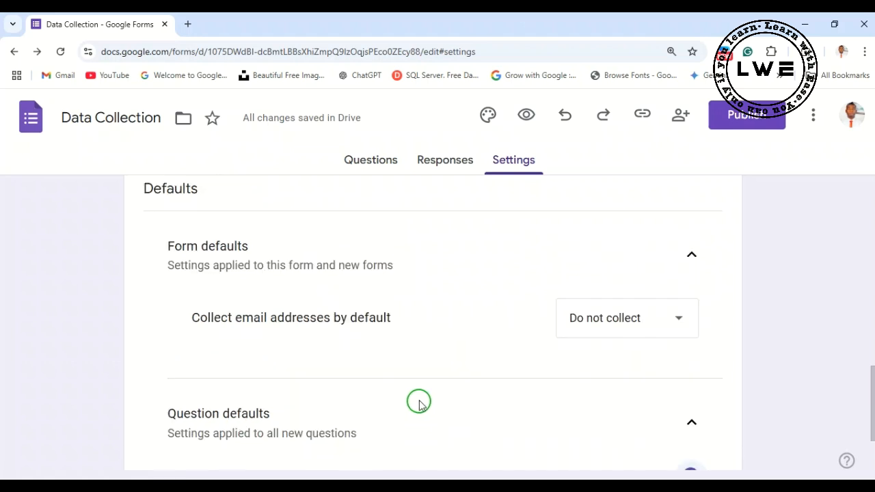
scroll(445, 402, "down", 2)
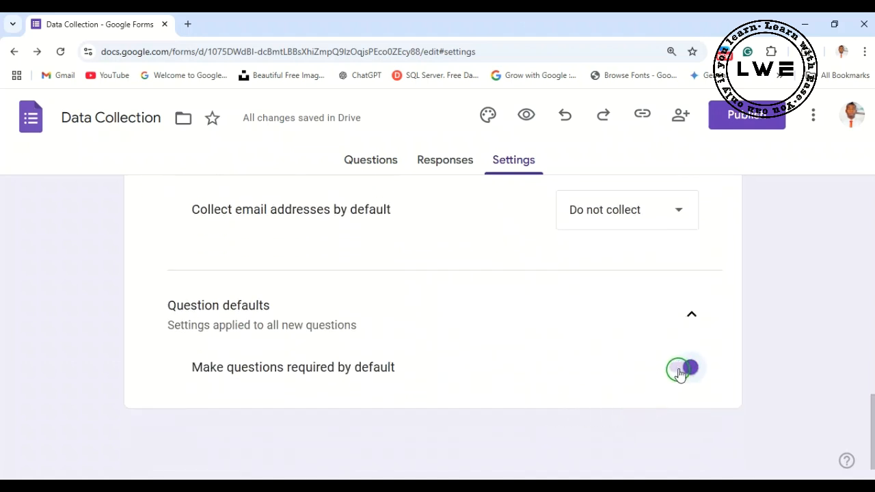
scroll(568, 360, "up", 1)
scroll(565, 355, "down", 1)
scroll(680, 374, "up", 10)
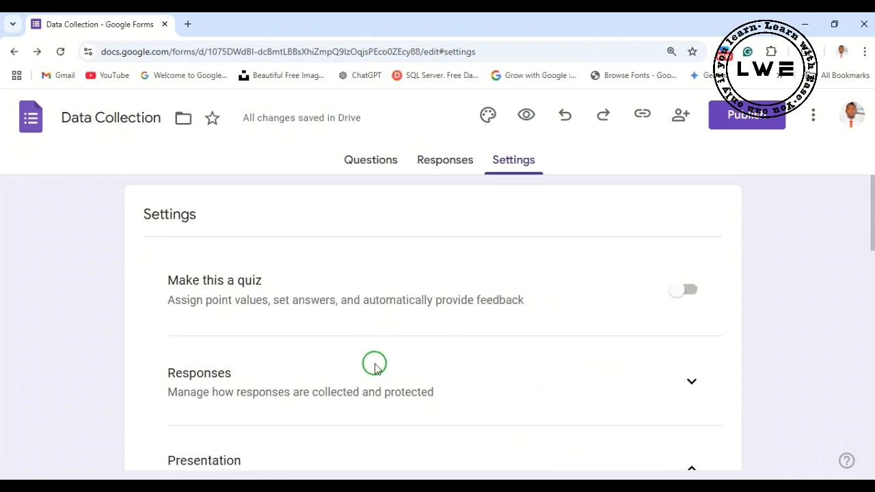
left_click(368, 159)
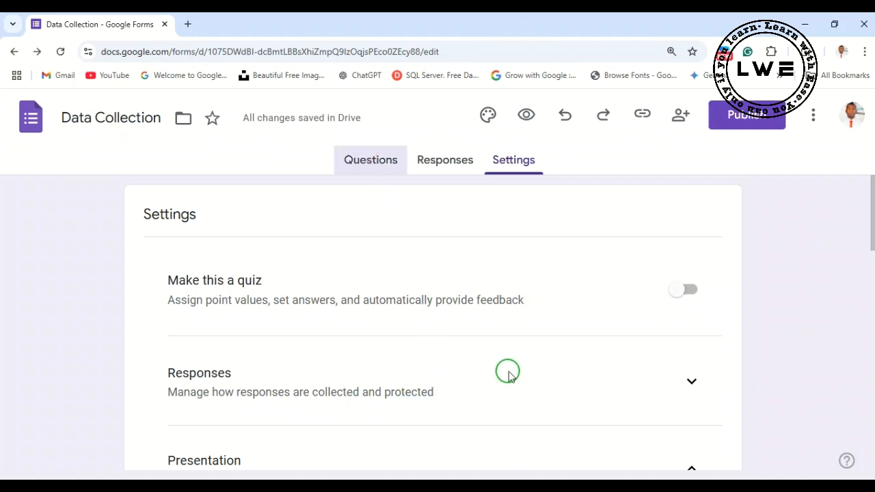
scroll(512, 384, "down", 4)
scroll(489, 388, "down", 20)
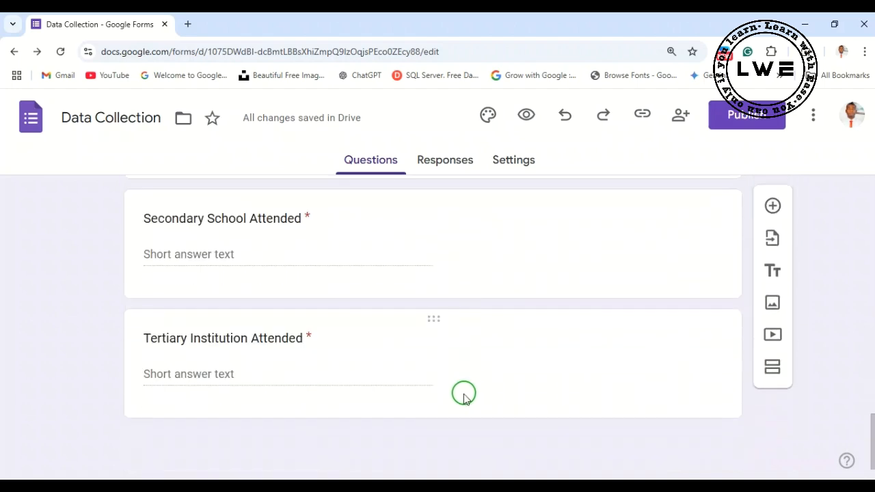
scroll(462, 394, "up", 8)
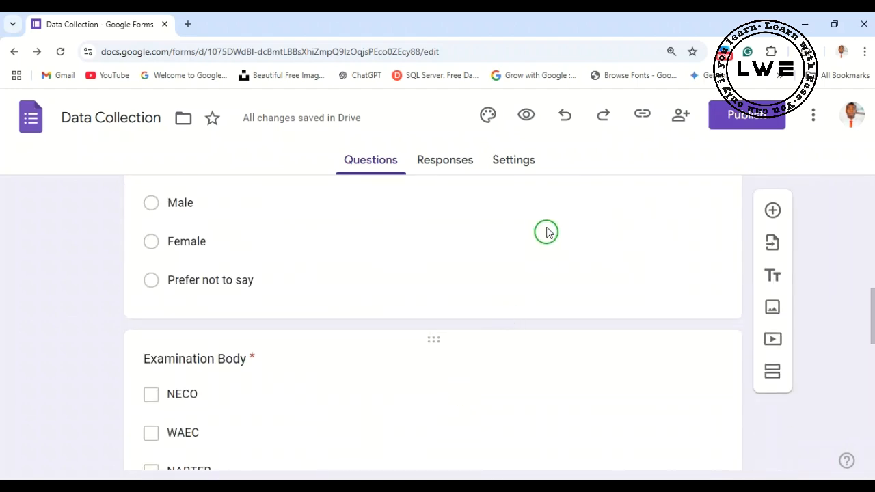
scroll(609, 274, "up", 10)
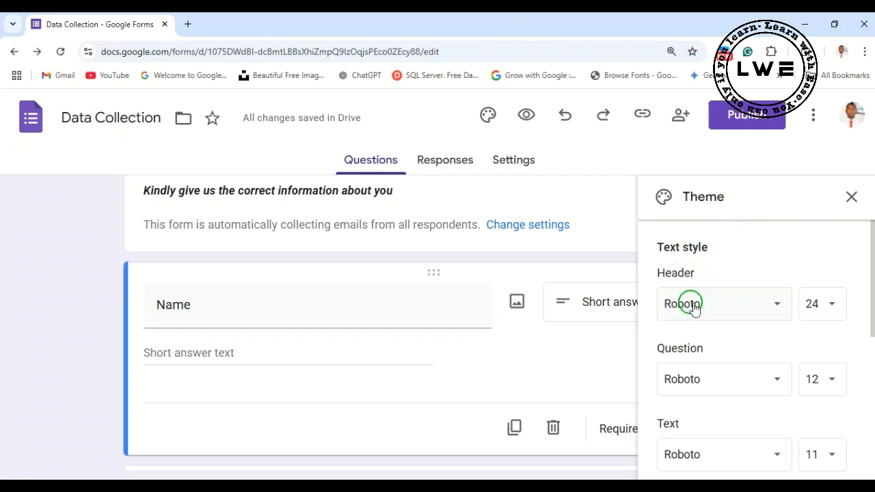
- Set the theme's header font to Lobster and review the available header text sizes
left_click(780, 307)
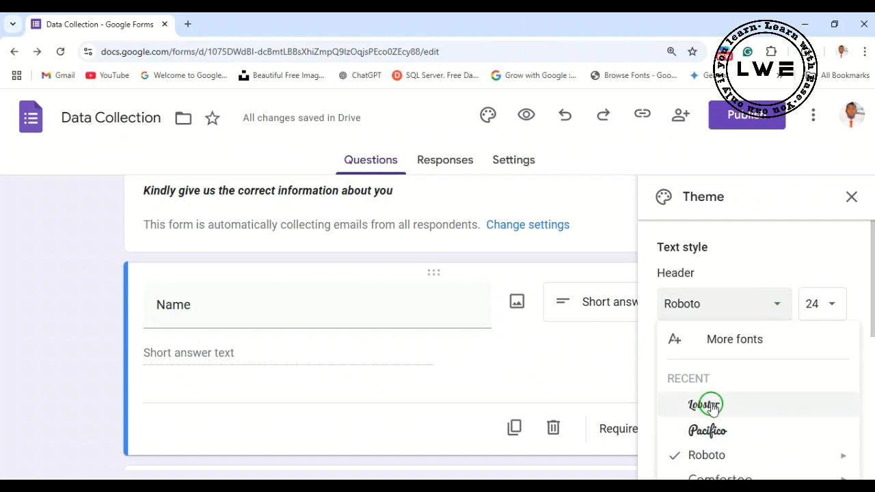
left_click(832, 306)
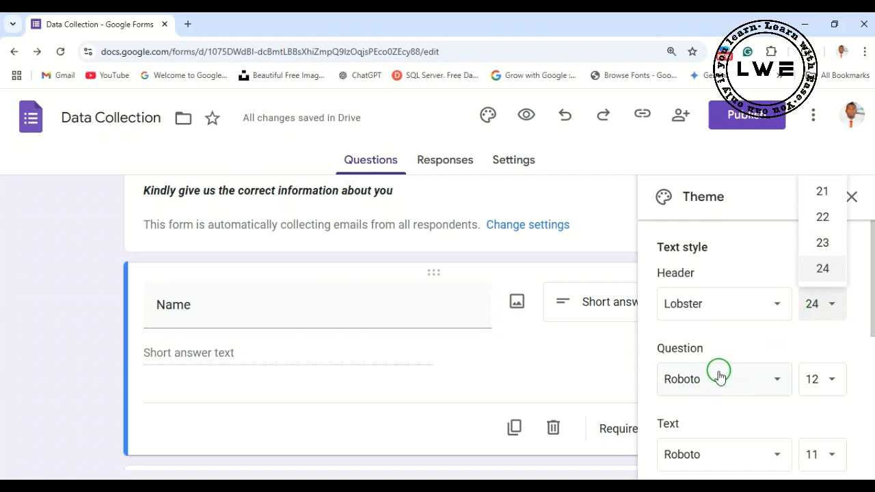
scroll(715, 385, "down", 1)
scroll(715, 309, "up", 1)
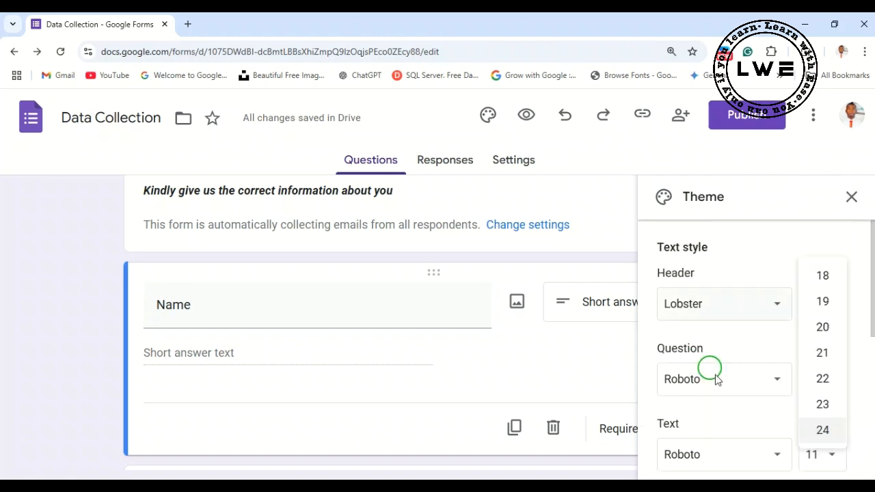
scroll(756, 403, "down", 1)
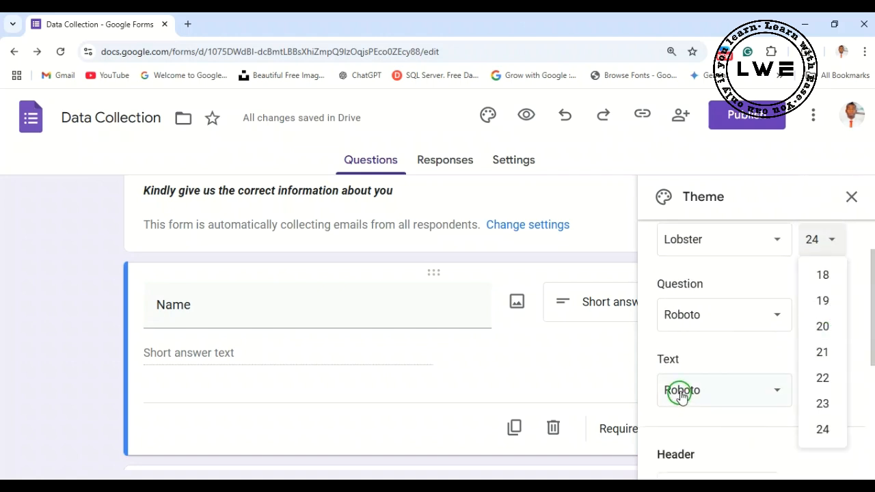
left_click(729, 368)
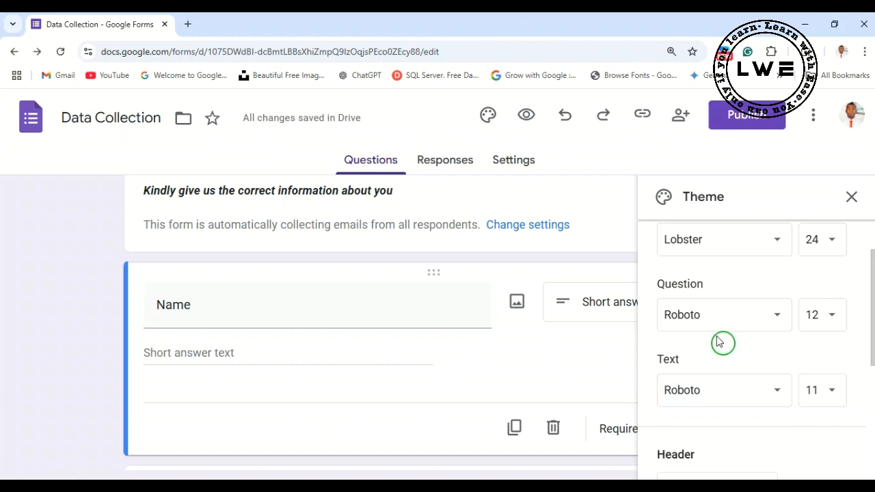
- Set the theme's body text font to Pacifico
scroll(711, 346, "up", 1)
scroll(715, 448, "down", 1)
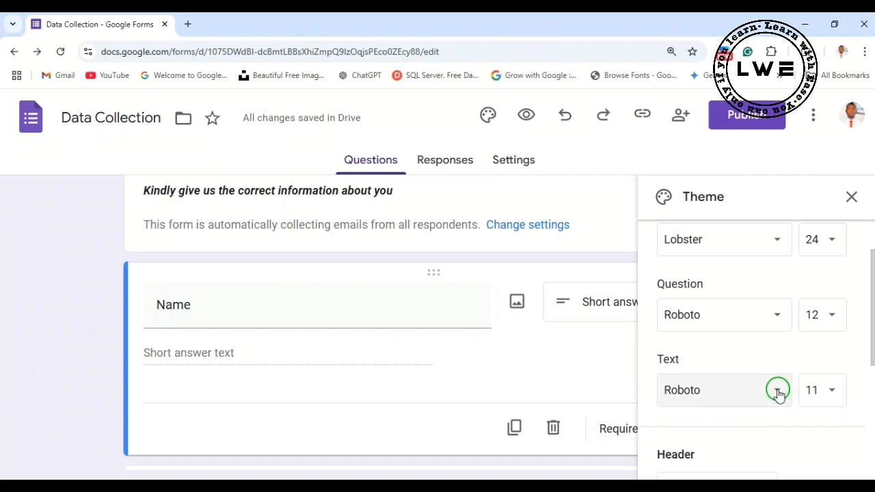
left_click(778, 393)
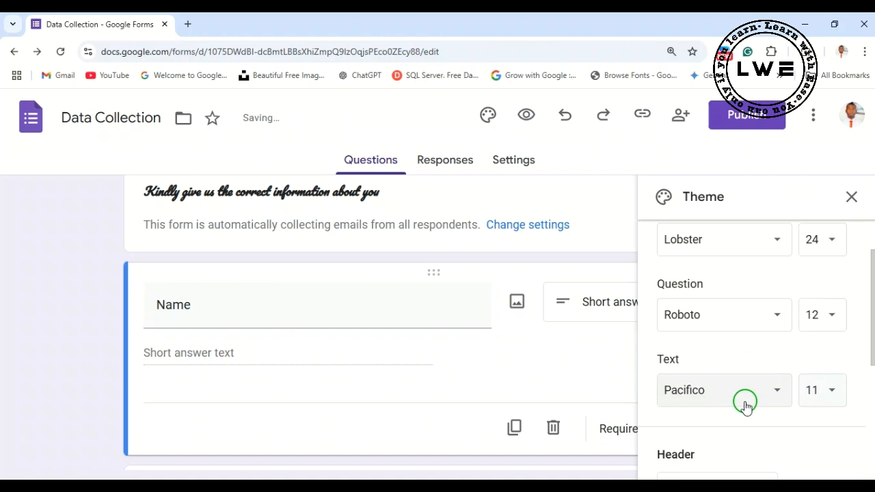
scroll(745, 404, "down", 1)
scroll(436, 294, "up", 3)
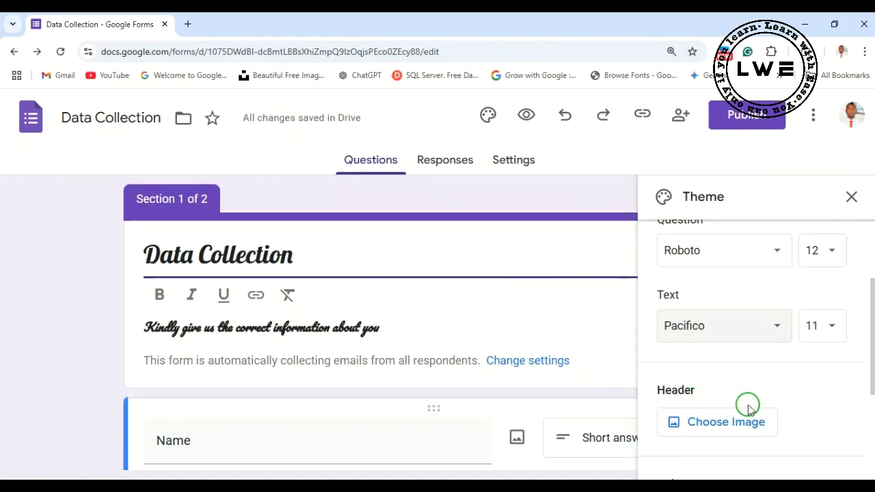
- Open the header image chooser and browse the Work and School, Illustrations, Birthday, and Food and dining themes
scroll(752, 397, "down", 1)
scroll(741, 347, "up", 2)
scroll(741, 348, "down", 2)
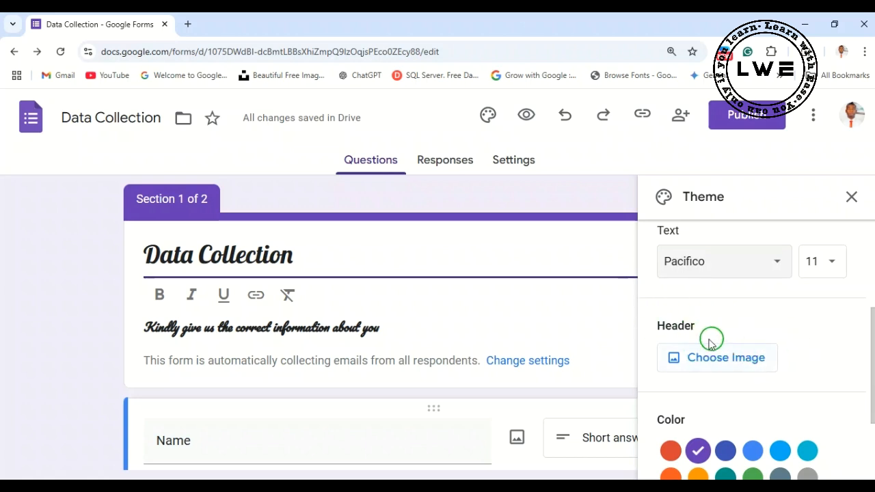
left_click(717, 360)
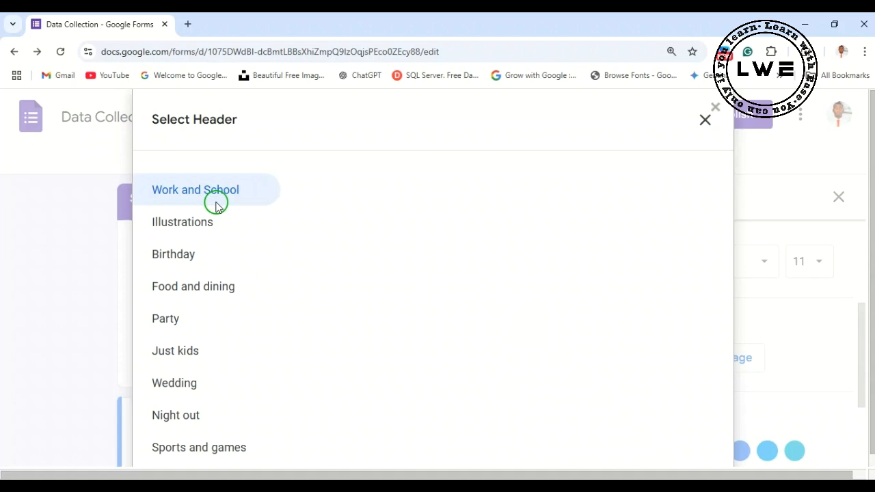
left_click(214, 228)
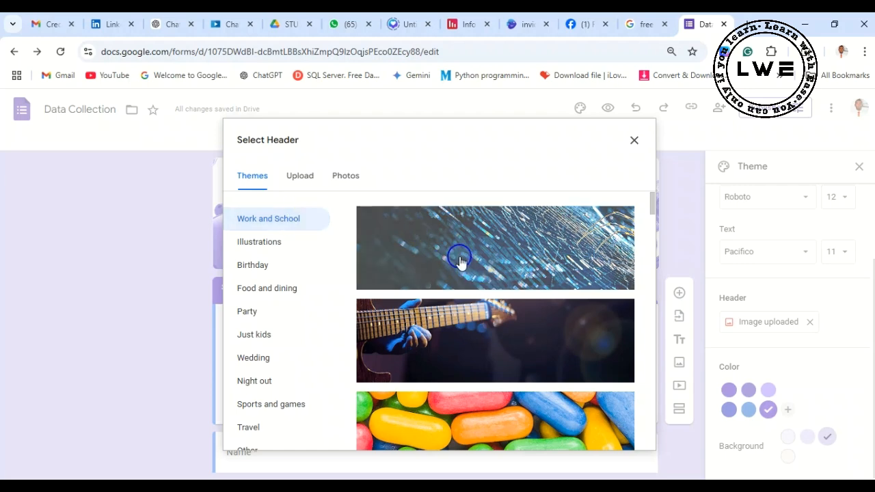
scroll(433, 297, "down", 5)
scroll(432, 301, "down", 5)
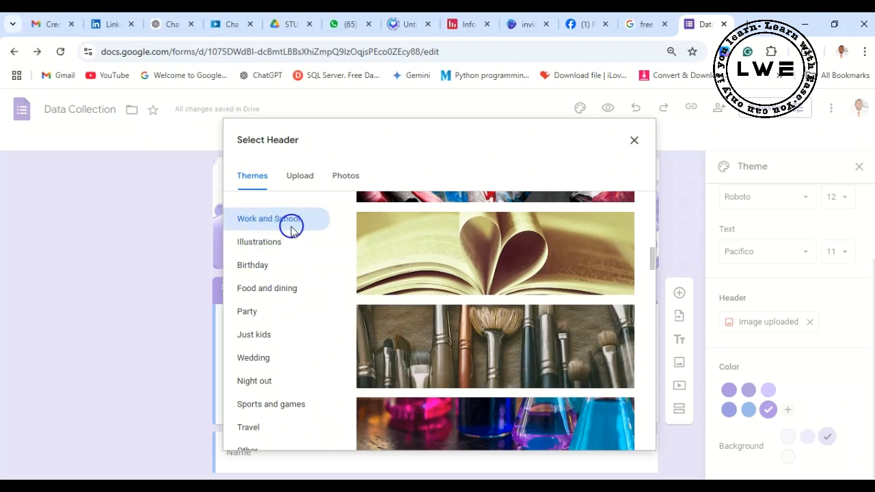
left_click(263, 247)
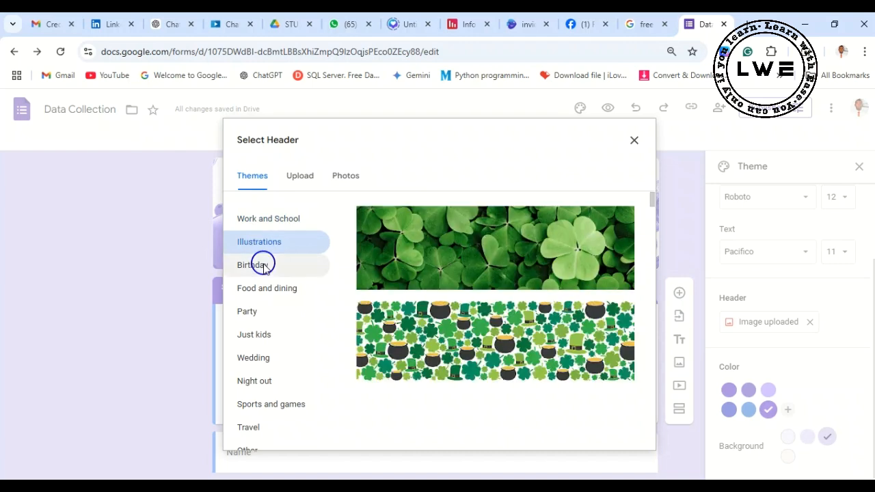
left_click(263, 267)
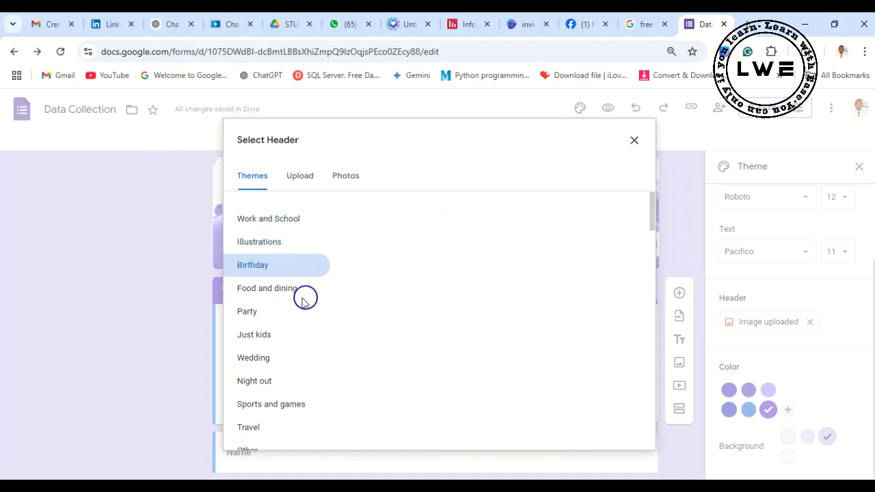
left_click(277, 293)
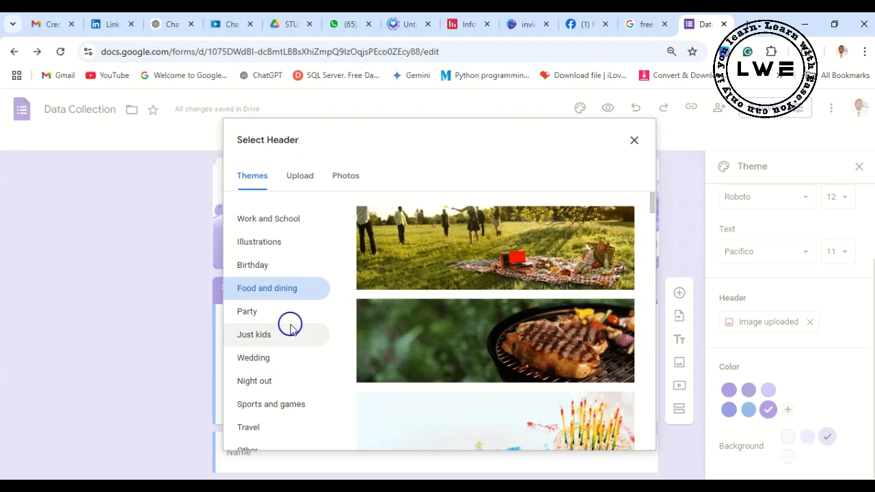
left_click(279, 218)
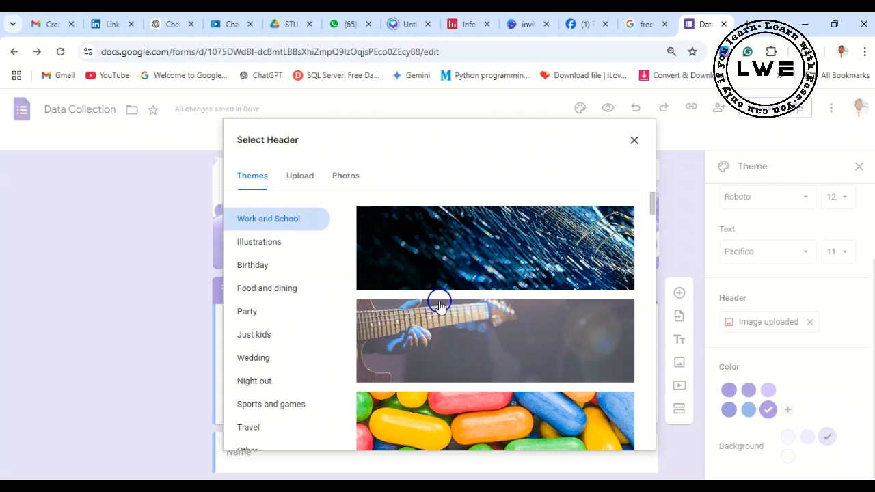
- Upload the SACS ORGANOGRAM picture from the Pictures folder as the header image, adjusting its crop area
left_click(296, 180)
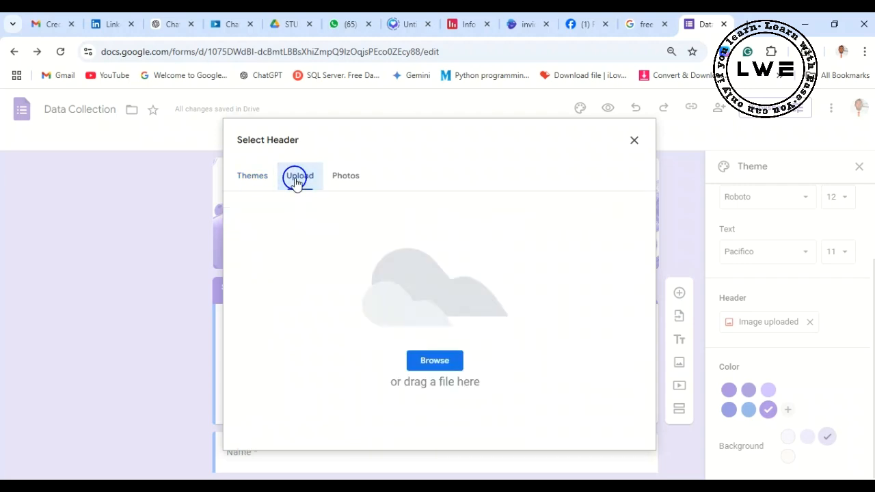
left_click(448, 368)
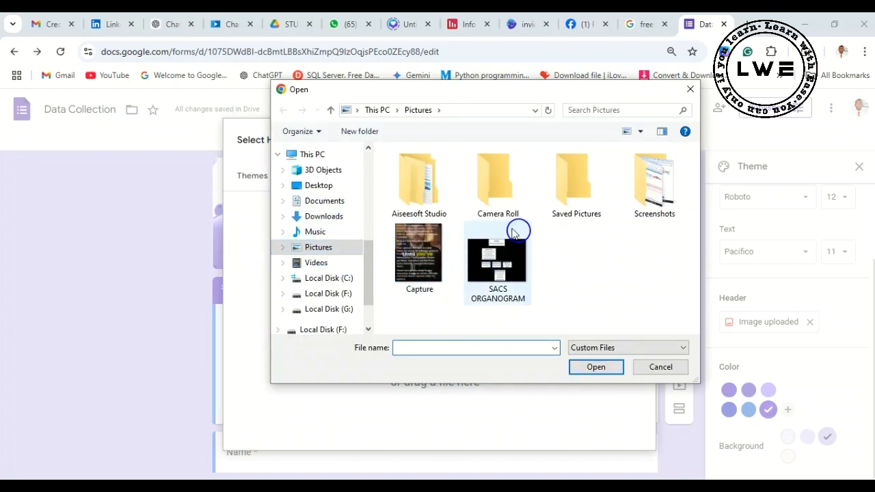
left_click(493, 274)
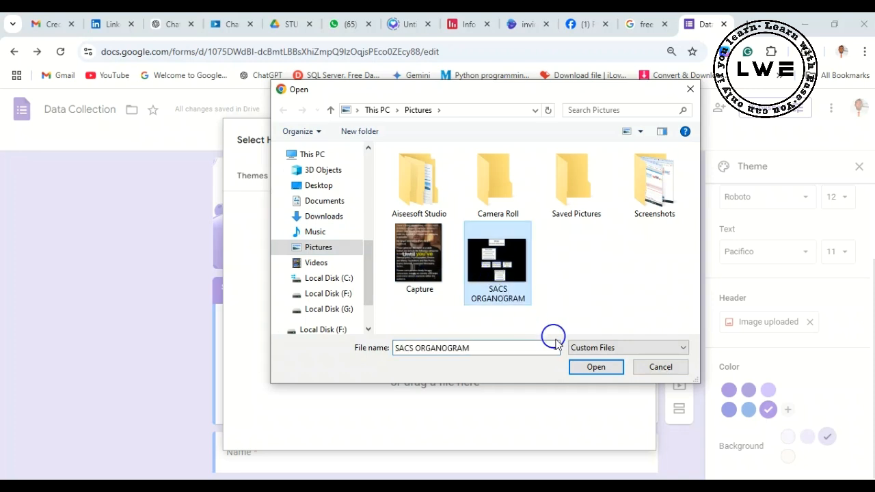
left_click(588, 367)
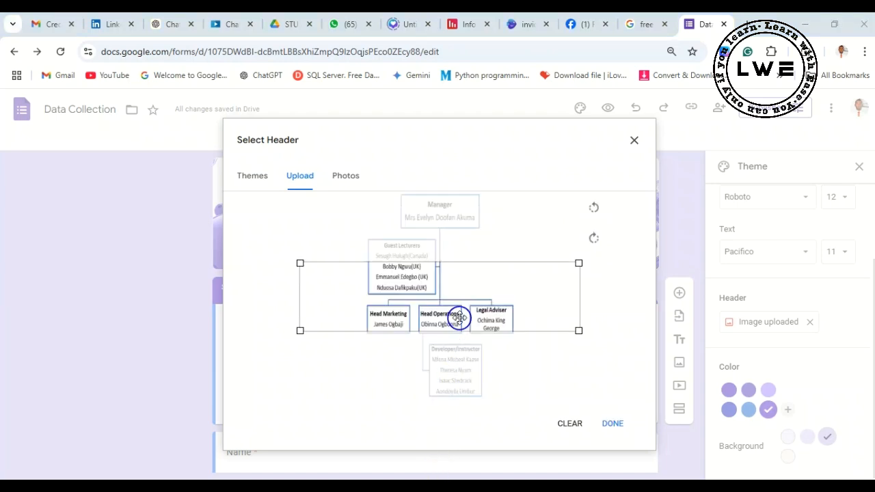
mouse_move(442, 263)
left_mouse_down()
mouse_move(440, 254)
mouse_move(447, 259)
left_mouse_up()
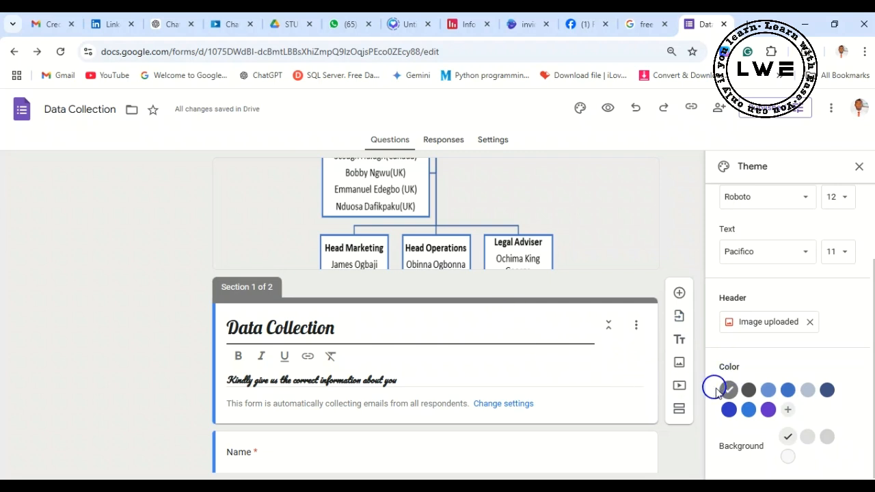
- Replace the header image with the purple spheres picture from the Work and School themes
left_click(768, 324)
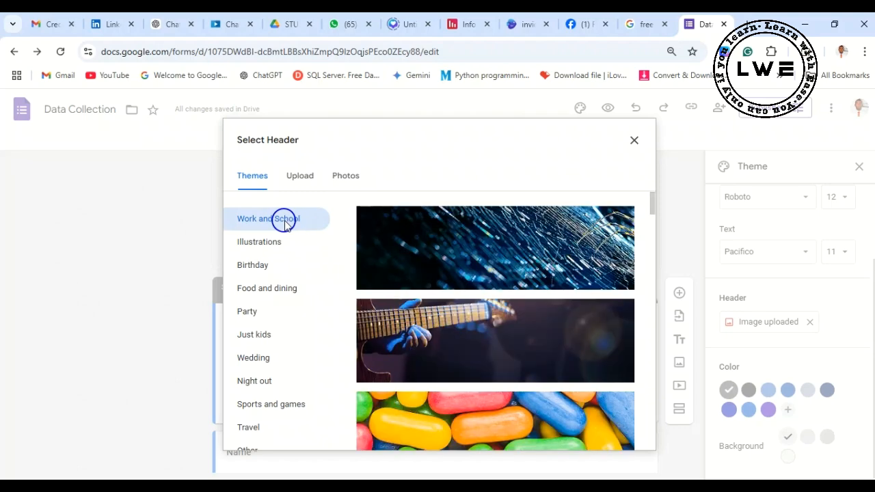
scroll(527, 313, "down", 7)
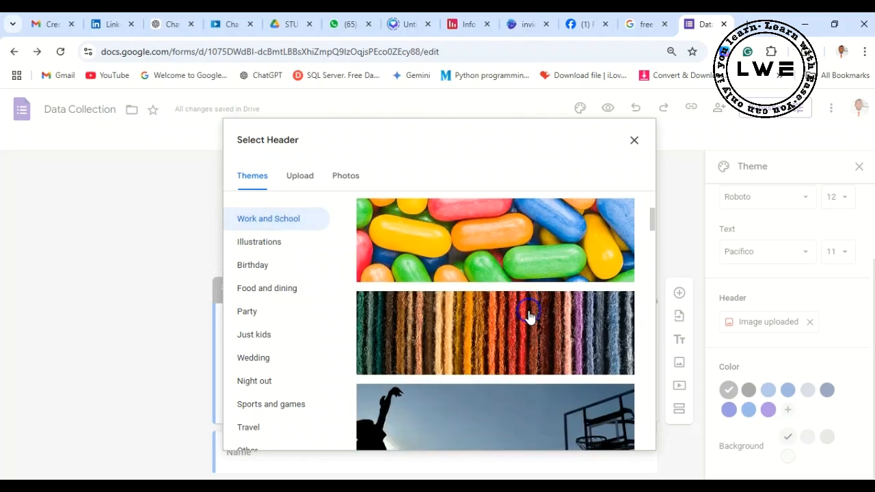
left_click(519, 277)
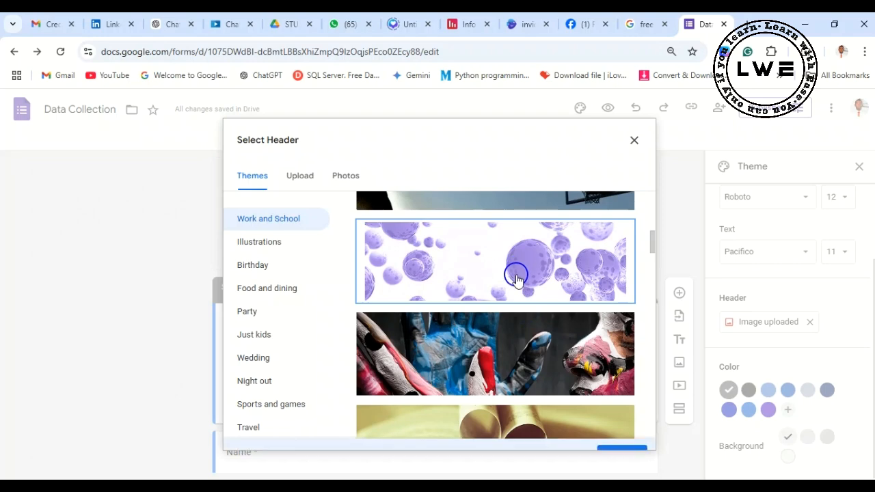
left_click(622, 433)
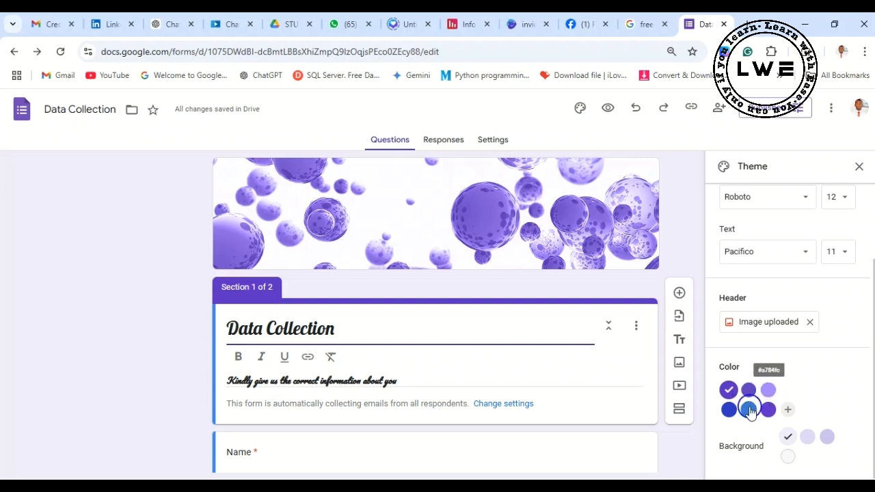
- Add the custom blue #3151c5 as the form's theme color
left_click(788, 410)
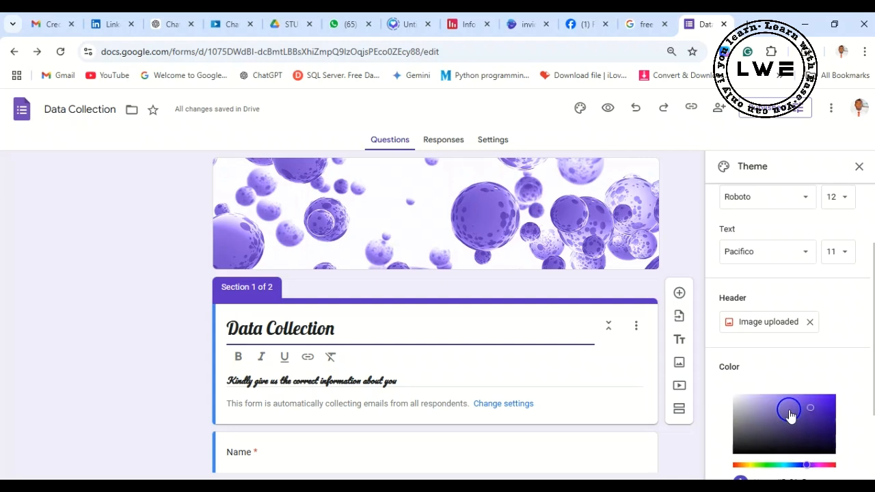
scroll(791, 415, "down", 2)
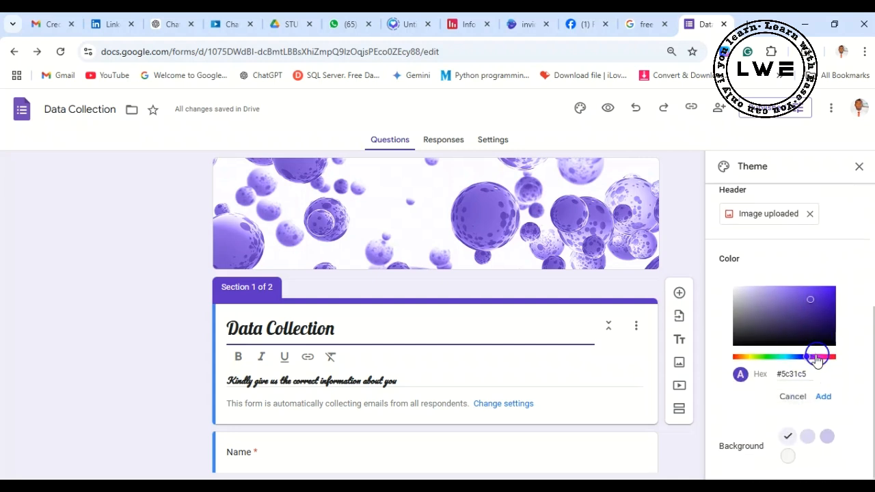
left_click(740, 357)
left_click_drag(742, 362, 802, 360)
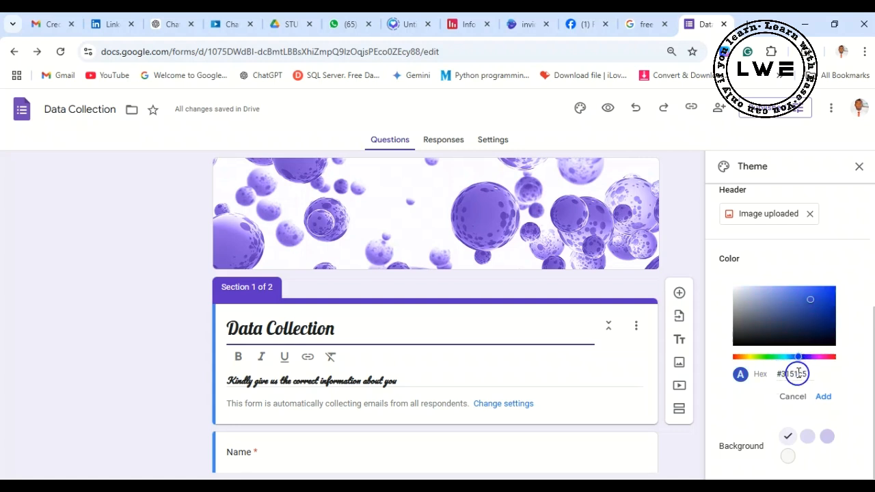
left_click_drag(808, 375, 765, 377)
left_click(824, 396)
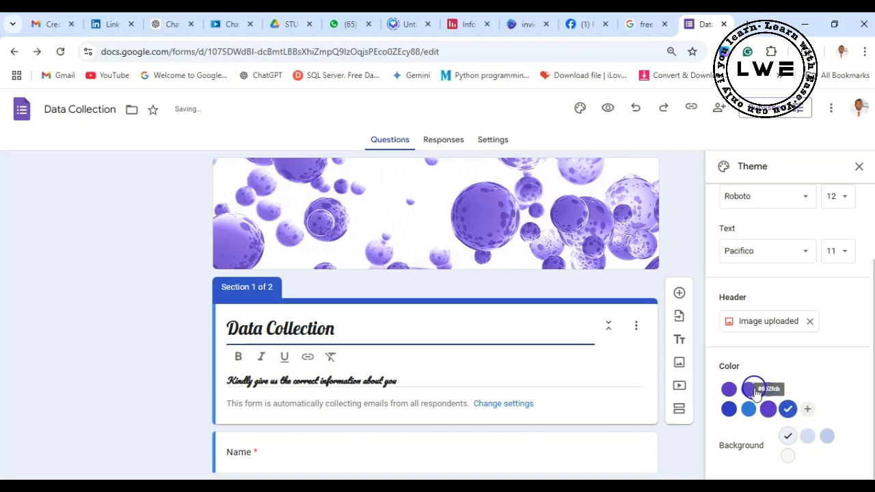
- Try two of the purple theme colors and reselect the custom blue #3151c5
left_click(749, 389)
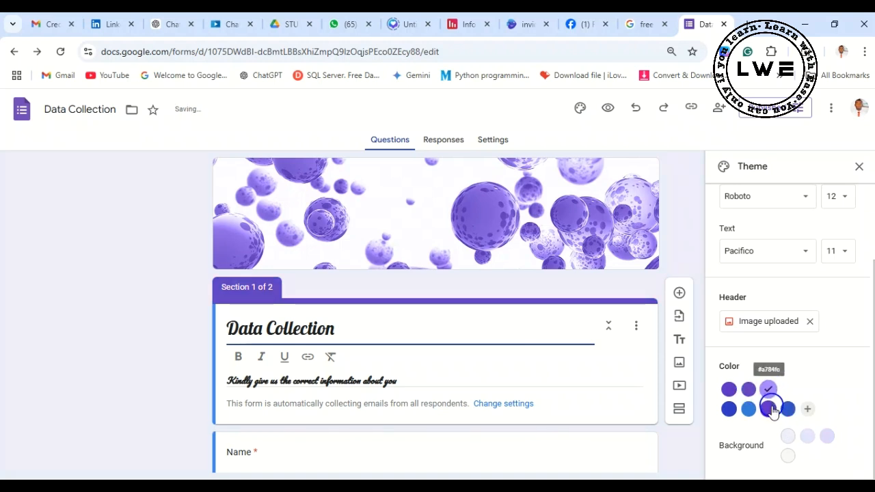
left_click(771, 389)
left_click(787, 409)
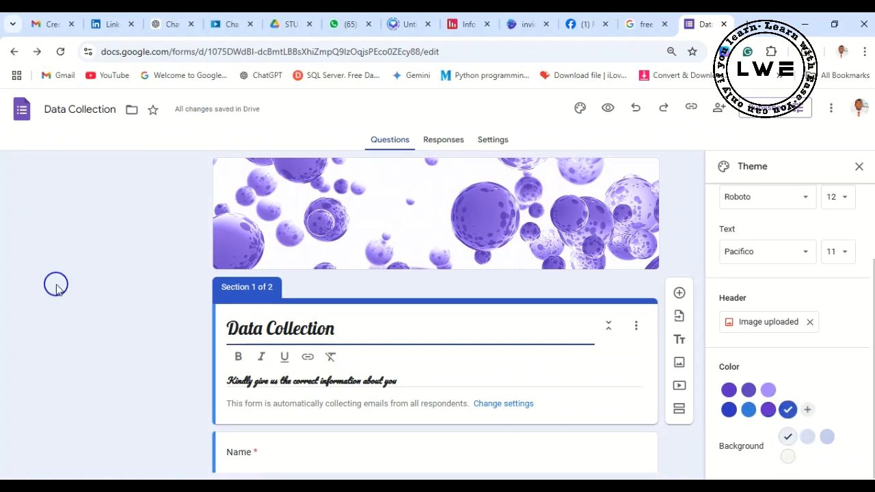
- Compare the blue background tints, set the form background to the medium one, and close the theme settings
left_click(807, 436)
left_click(828, 438)
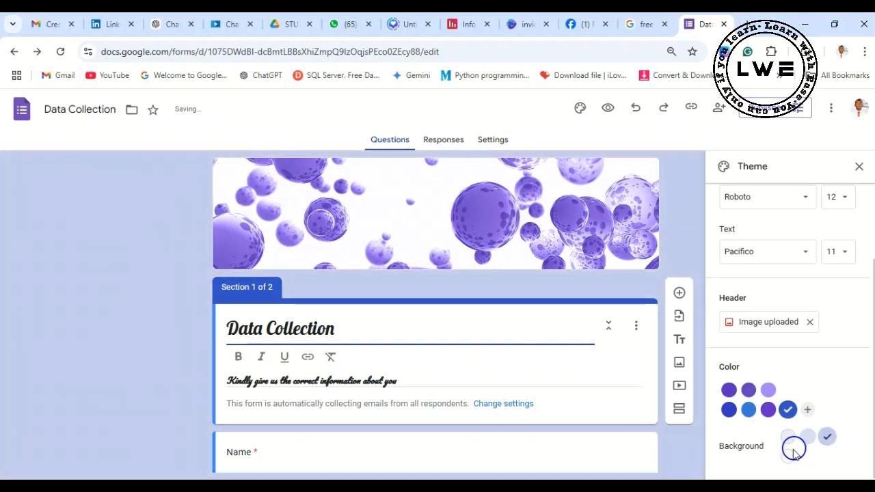
left_click(793, 440)
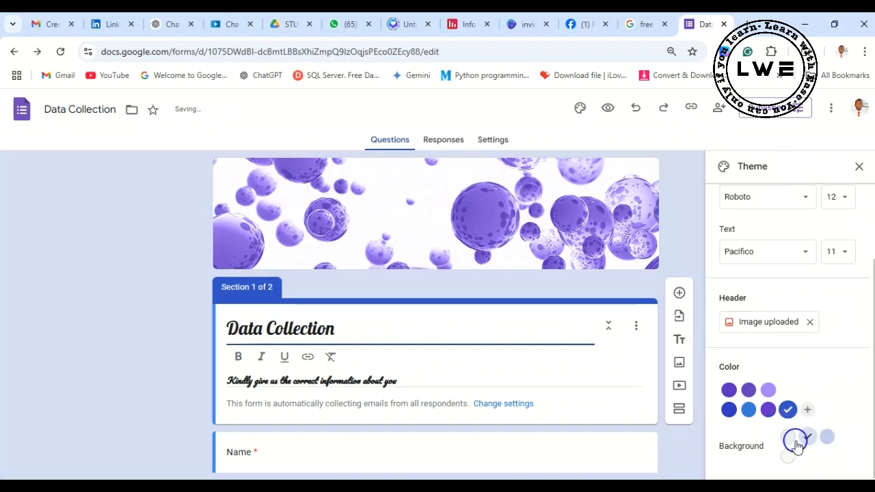
scroll(796, 445, "up", 2)
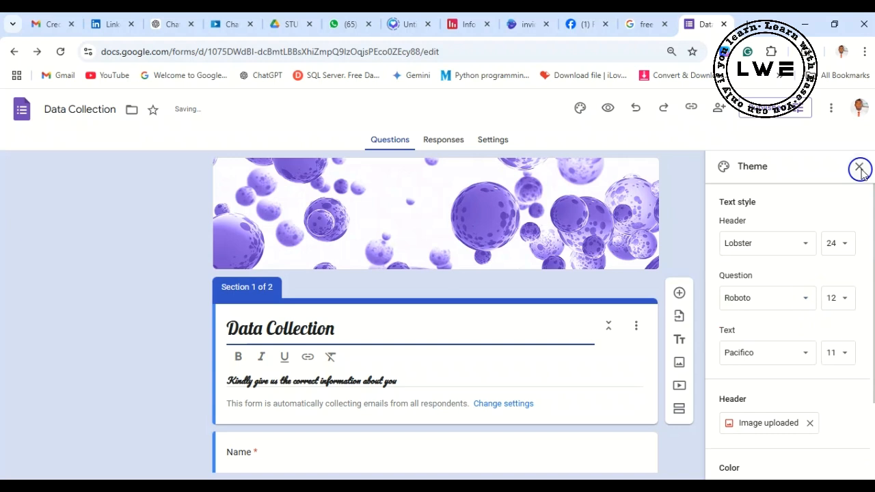
left_click(860, 169)
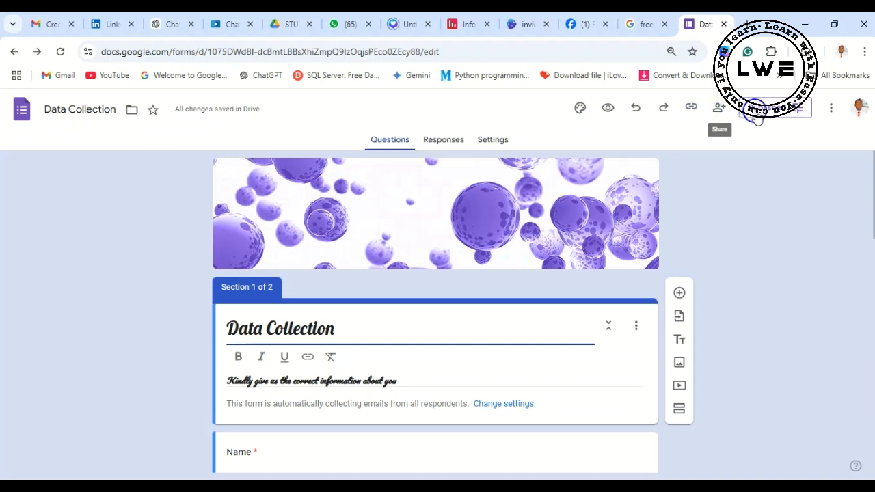
- Save the published options with responses accepted from anyone with the link, and open the form's sharing settings
left_click(781, 113)
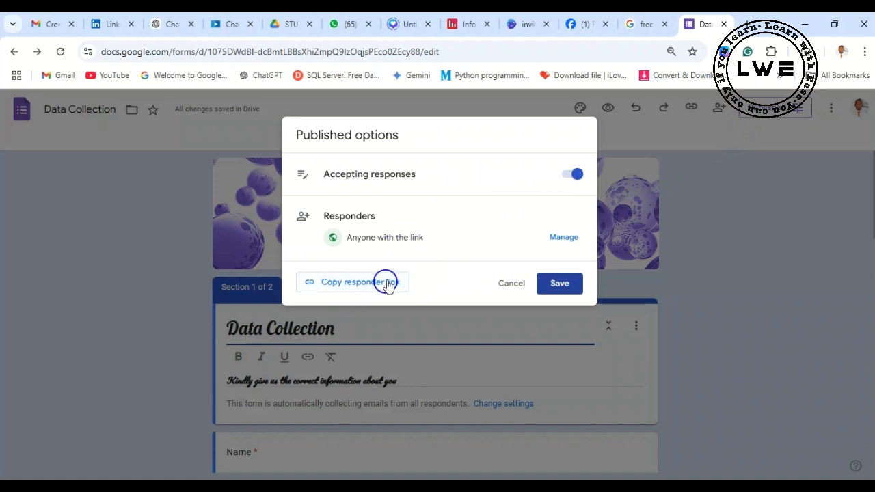
left_click(565, 284)
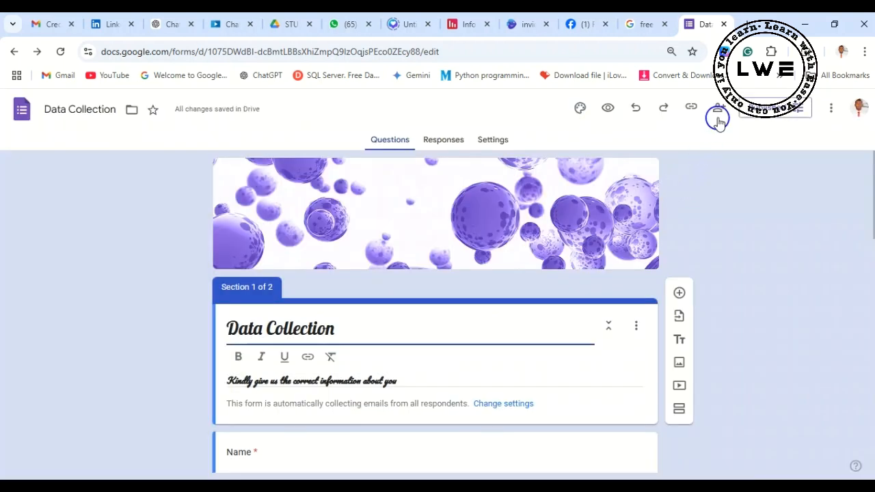
left_click(719, 114)
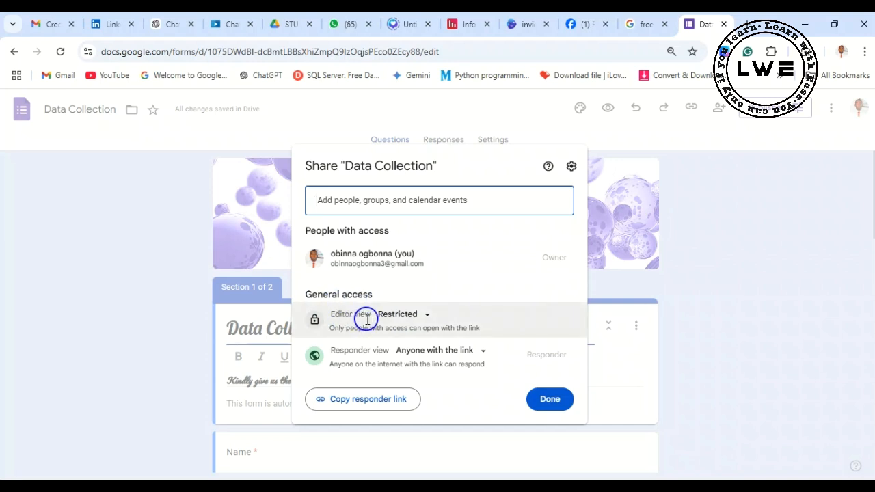
- Try setting the editor view to Anyone with the link, and switch it back to Restricted
left_click(428, 316)
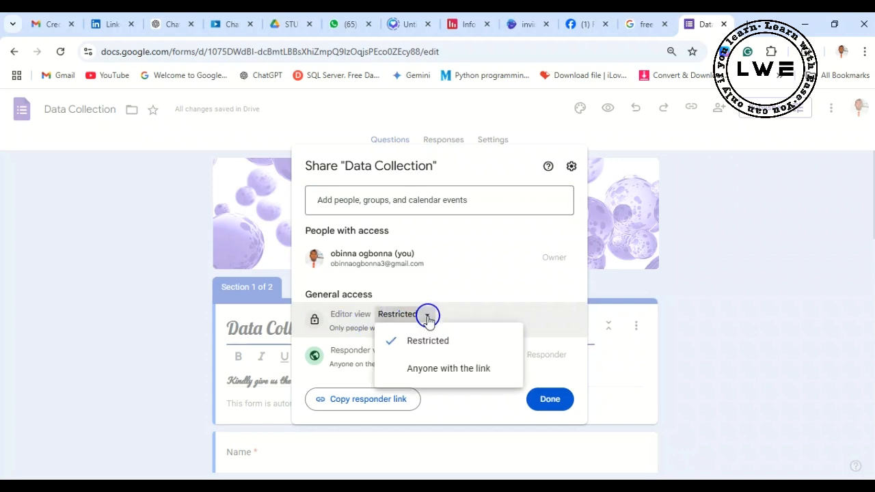
left_click(418, 369)
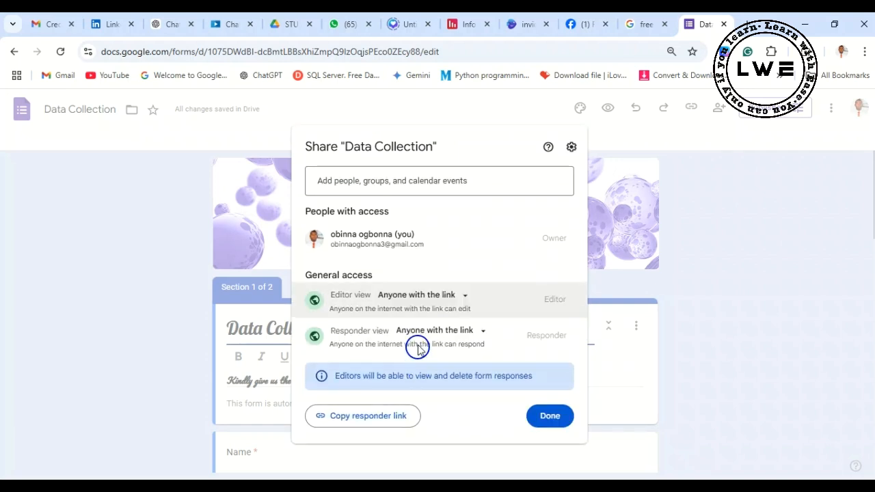
left_click(467, 299)
left_click(405, 324)
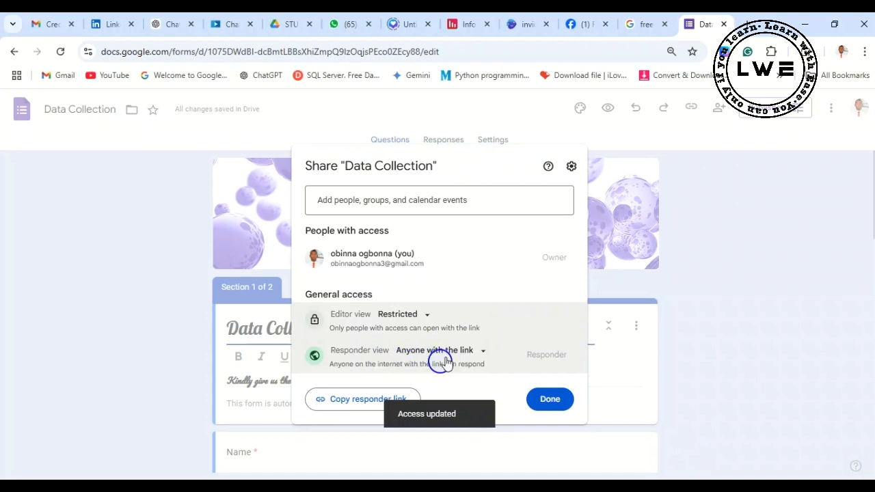
- Check the responder view access choices, copy the responder link, and finish sharing
left_click(479, 351)
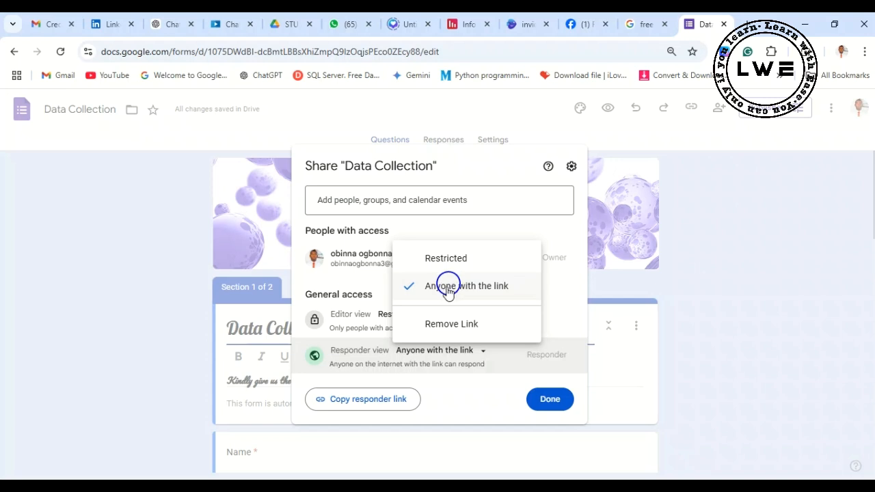
left_click(555, 293)
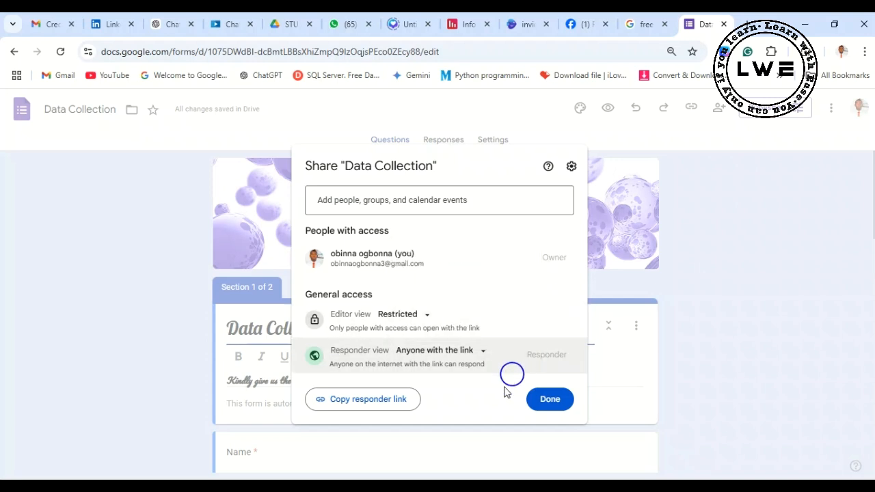
left_click(351, 404)
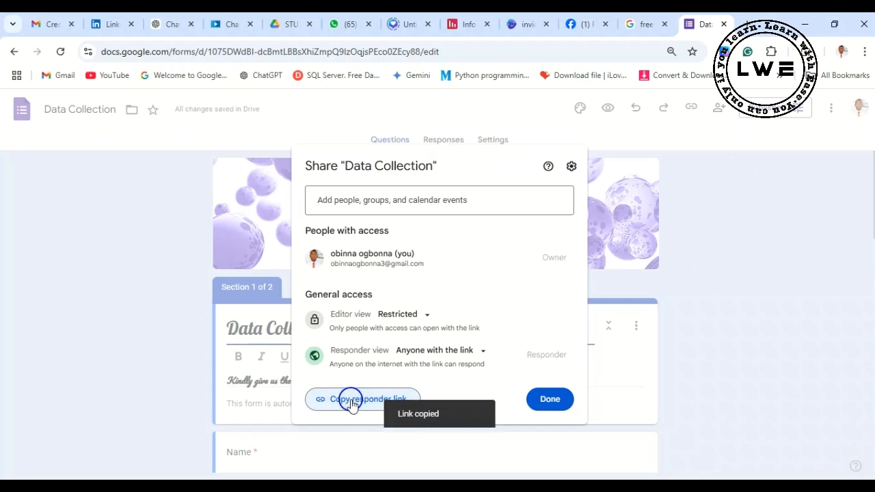
left_click(551, 403)
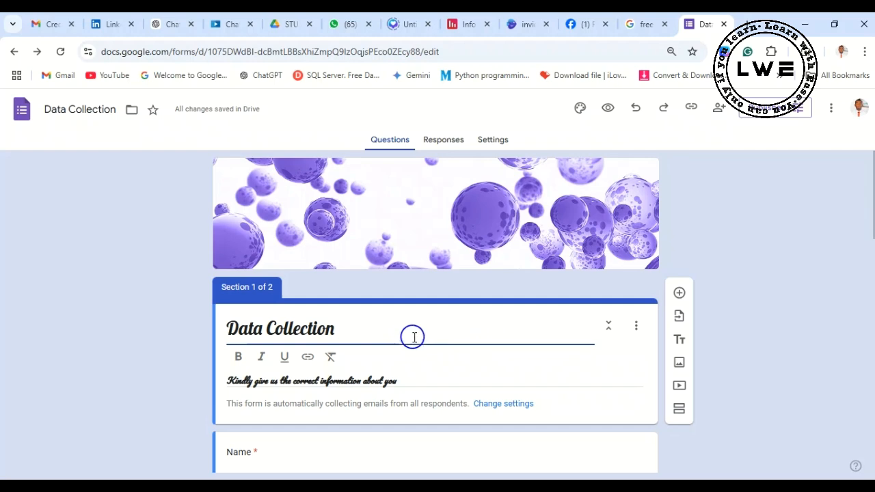
scroll(413, 337, "down", 7)
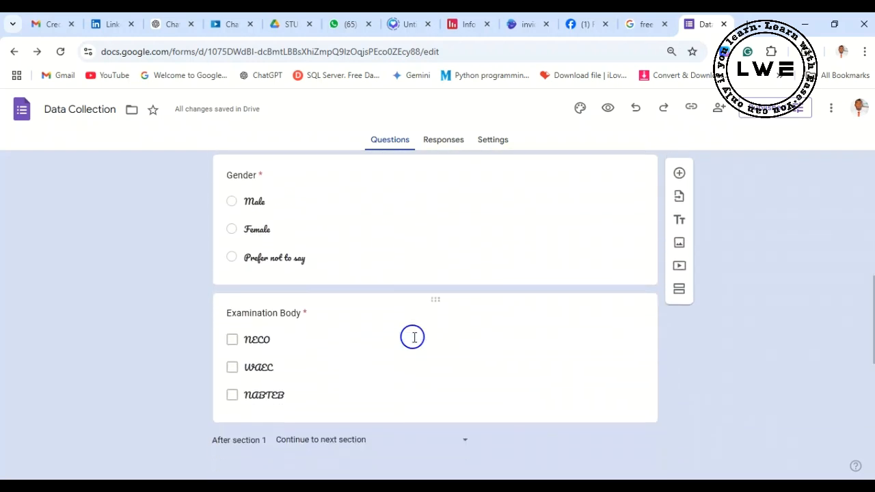
scroll(413, 337, "down", 5)
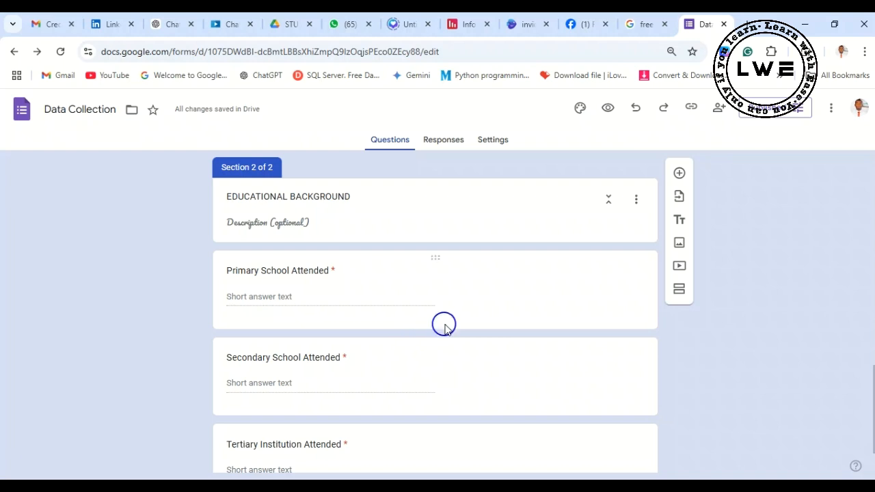
scroll(444, 325, "up", 8)
scroll(447, 335, "up", 5)
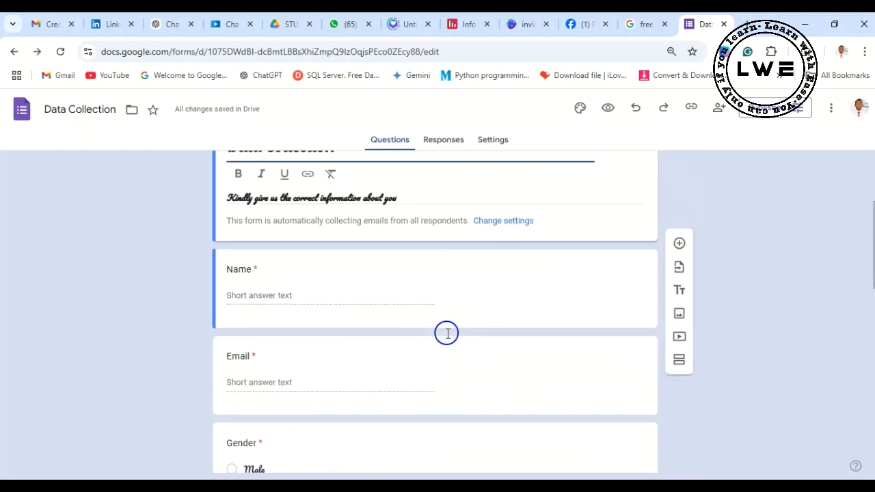